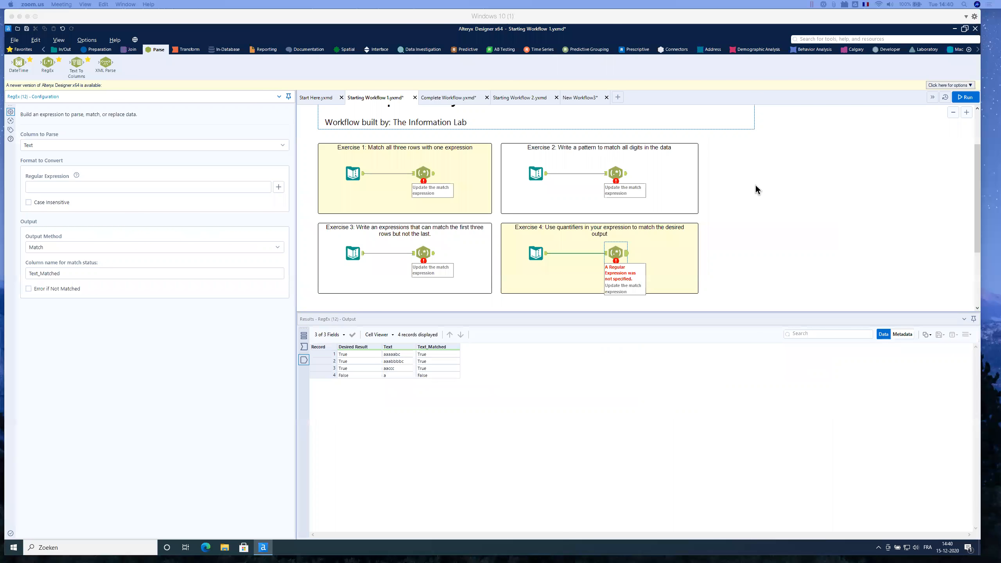
Enlarge the workflow canvas above the results until all four exercise boxes fit in view
left_click_drag(977, 202, 977, 166)
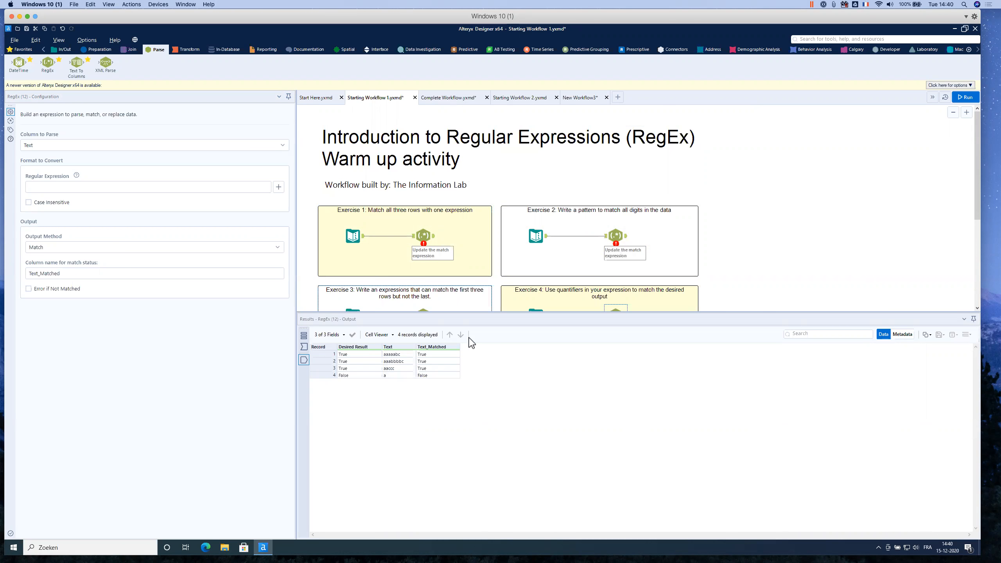
left_click_drag(504, 312, 505, 361)
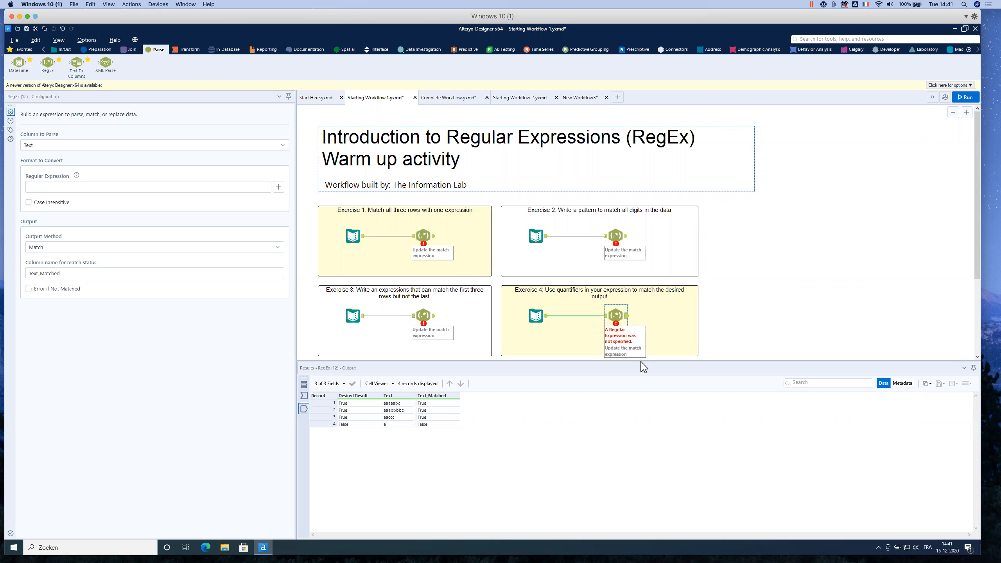
left_click_drag(641, 360, 644, 370)
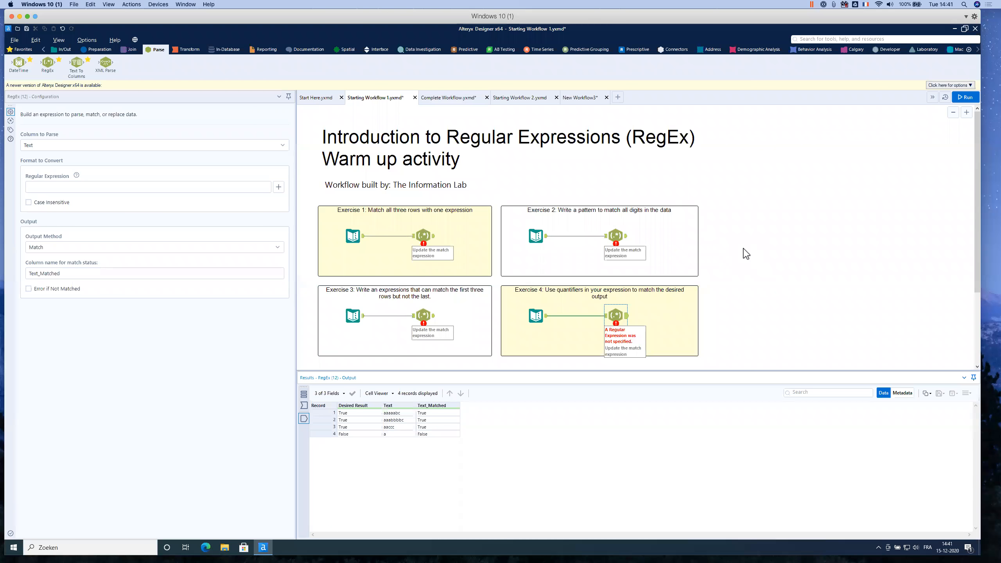
Set the regular expression of Exercise 1's RegEx tool to abc.* after checking its input rows, and run the workflow
left_click(366, 242)
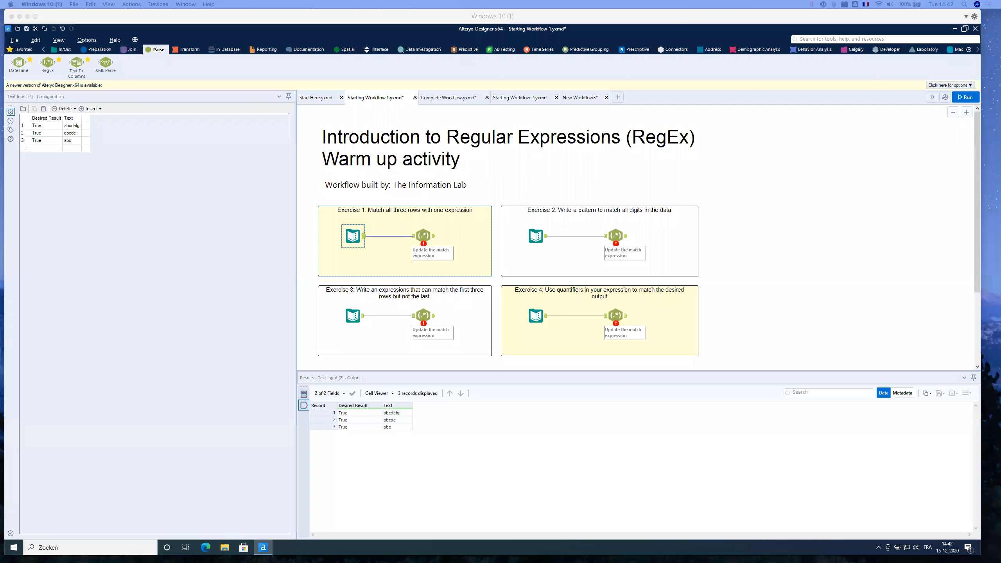
left_click(422, 236)
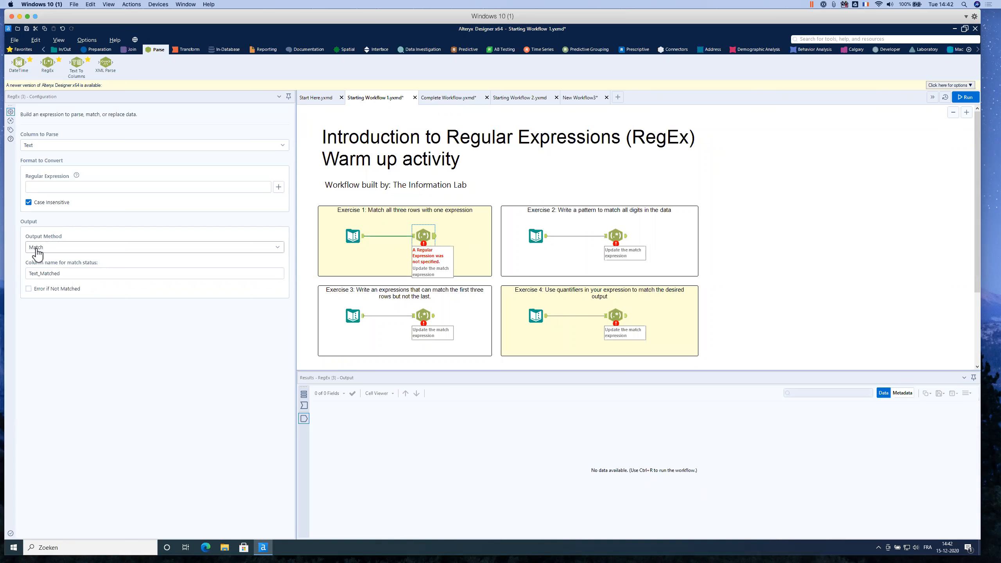
left_click(48, 189)
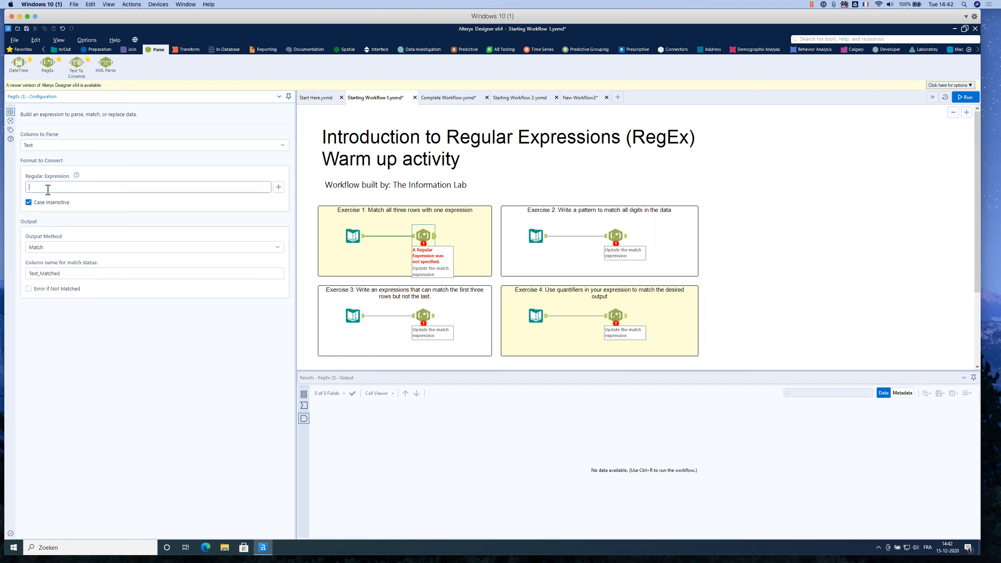
left_click(414, 240)
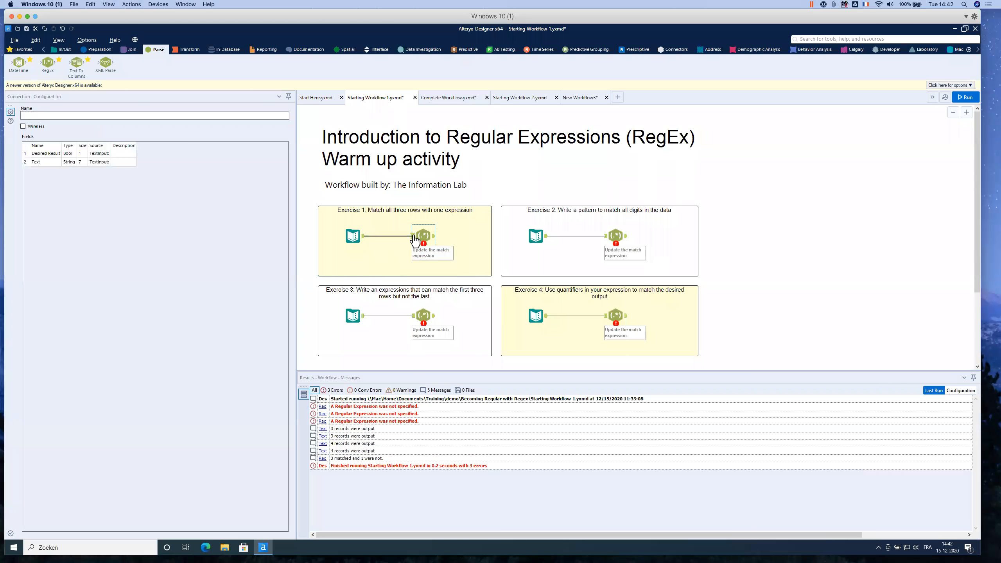
left_click(412, 236)
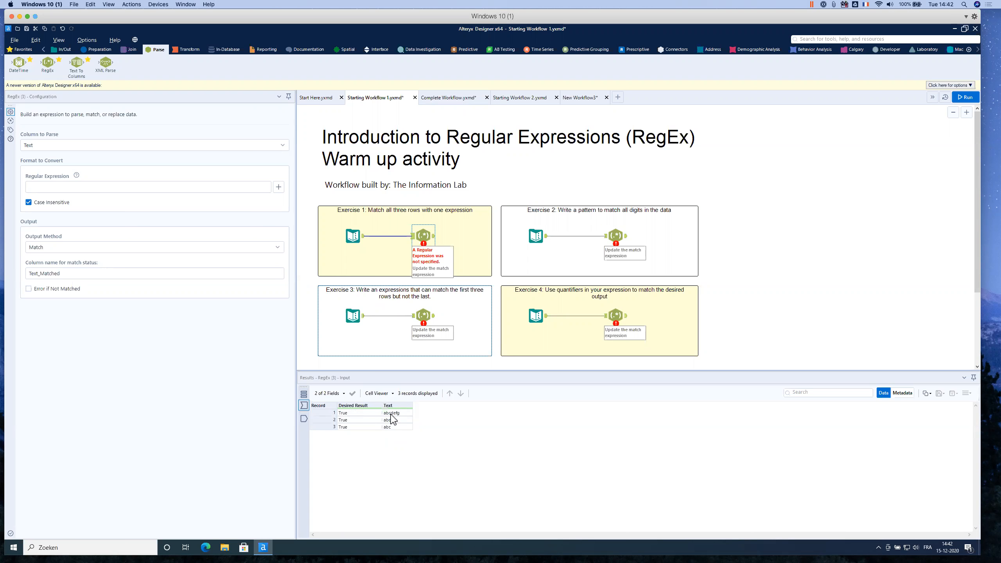
left_click(80, 188)
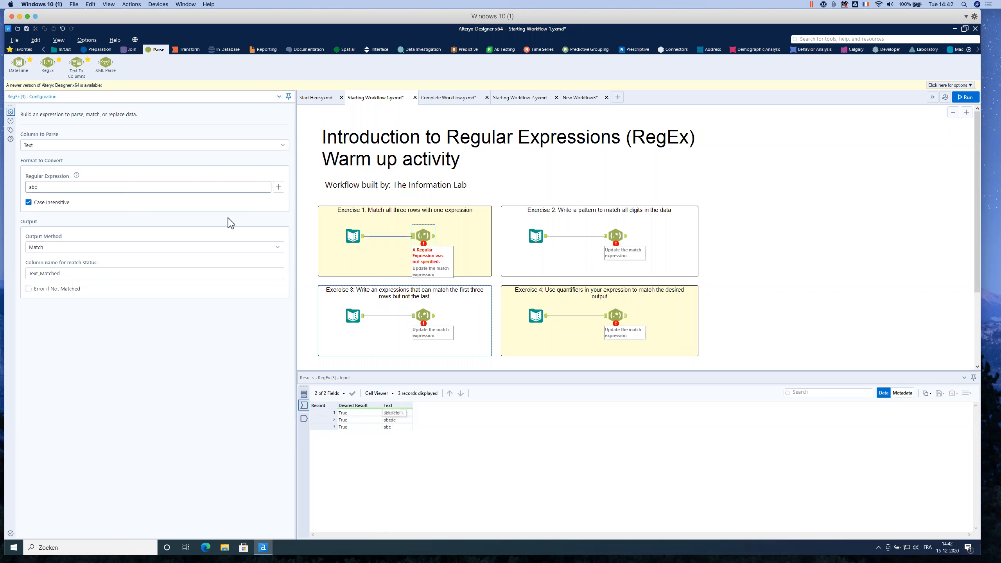
left_click(280, 188)
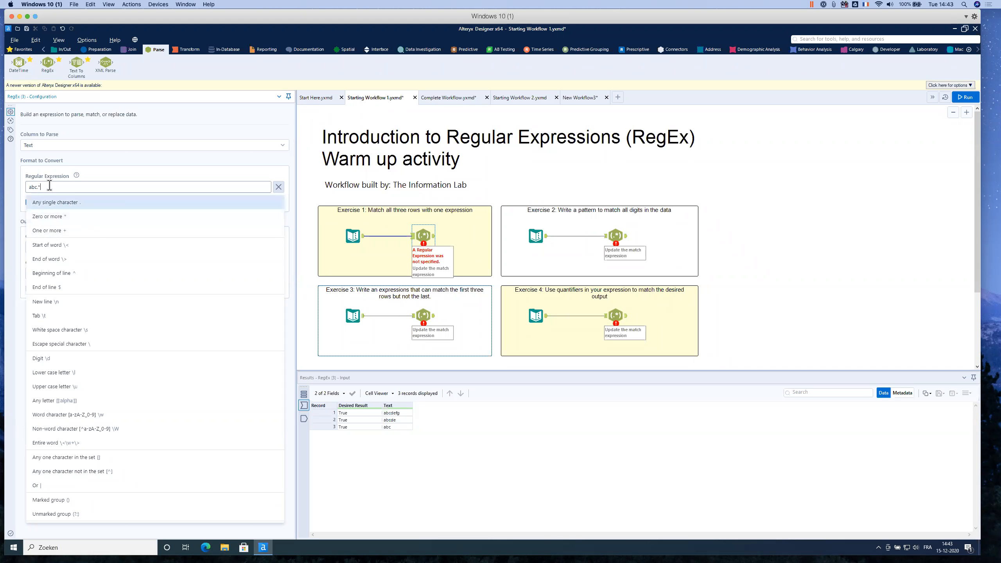
double_click(31, 186)
key("Right")
left_click(957, 97)
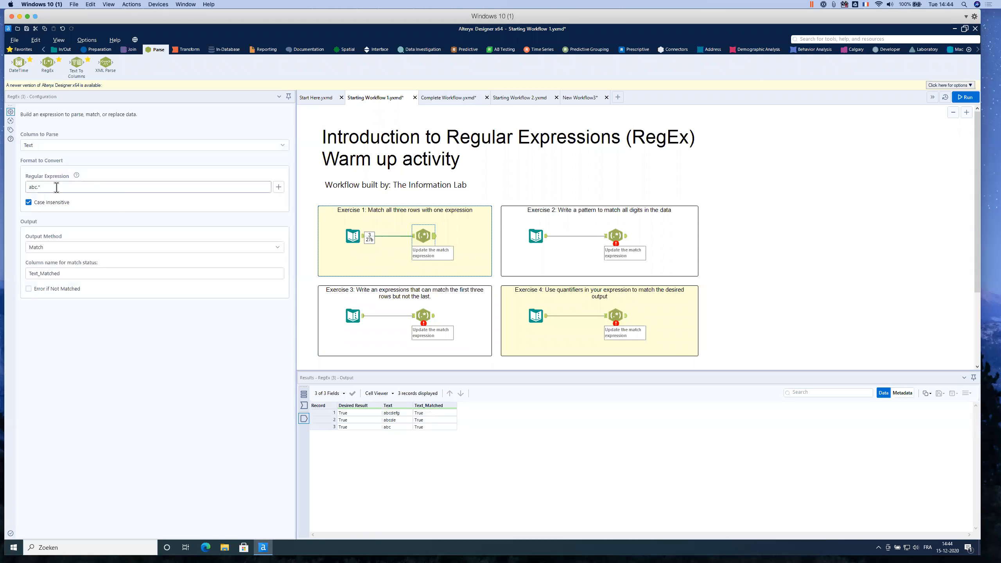
Change Exercise 1's regular expression to abc.+ and run the workflow again
left_click(56, 187)
key("BackSpace")
key("BackSpace")
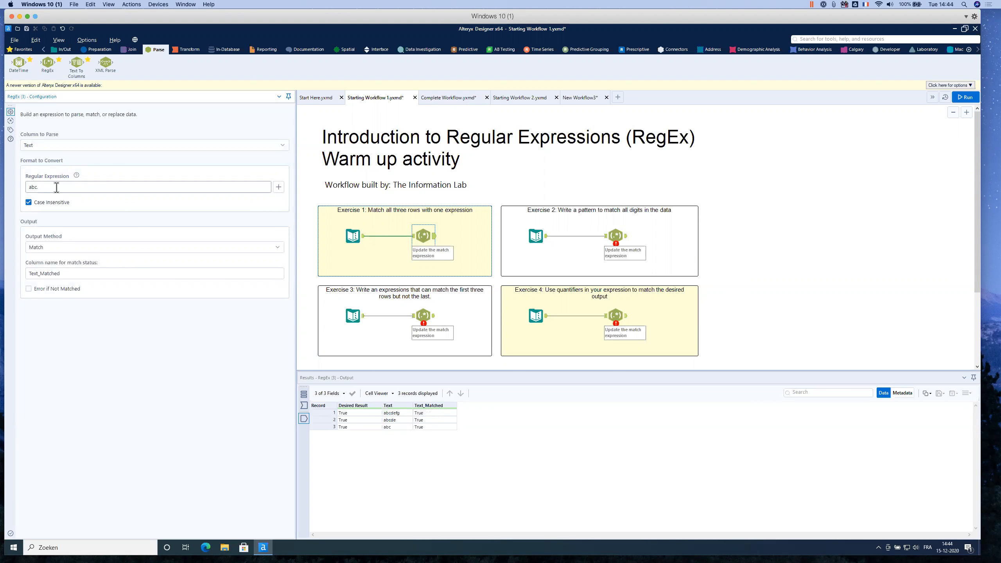
type(".+")
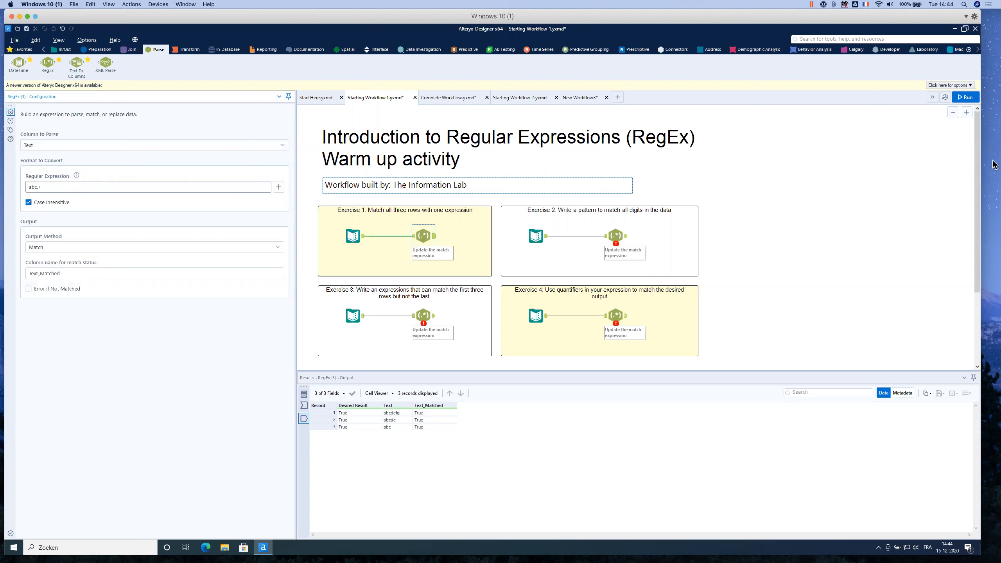
left_click(965, 97)
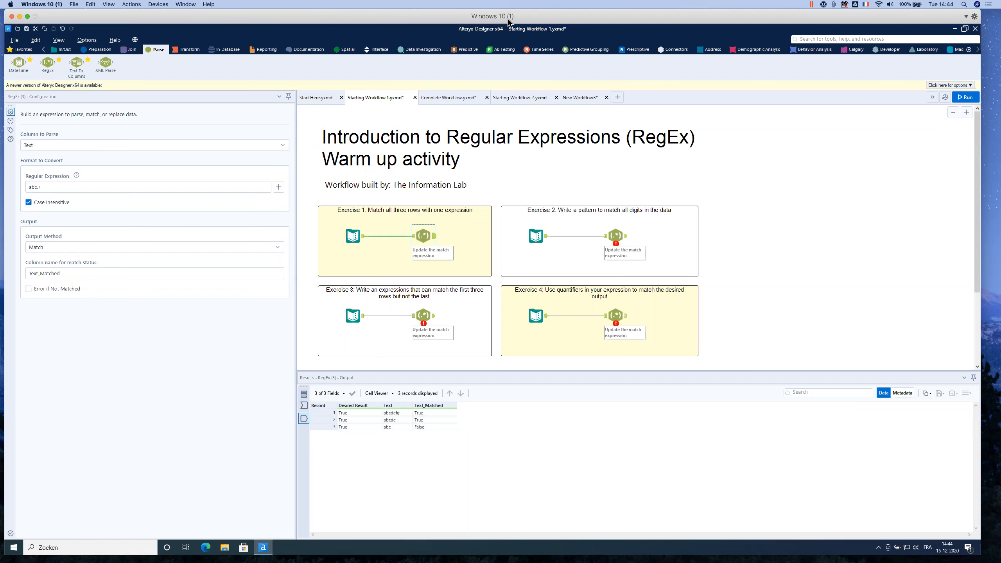
Set the regular expression of Exercise 2's RegEx tool to .*123.*, run the workflow and view that tool's output
left_click(544, 235)
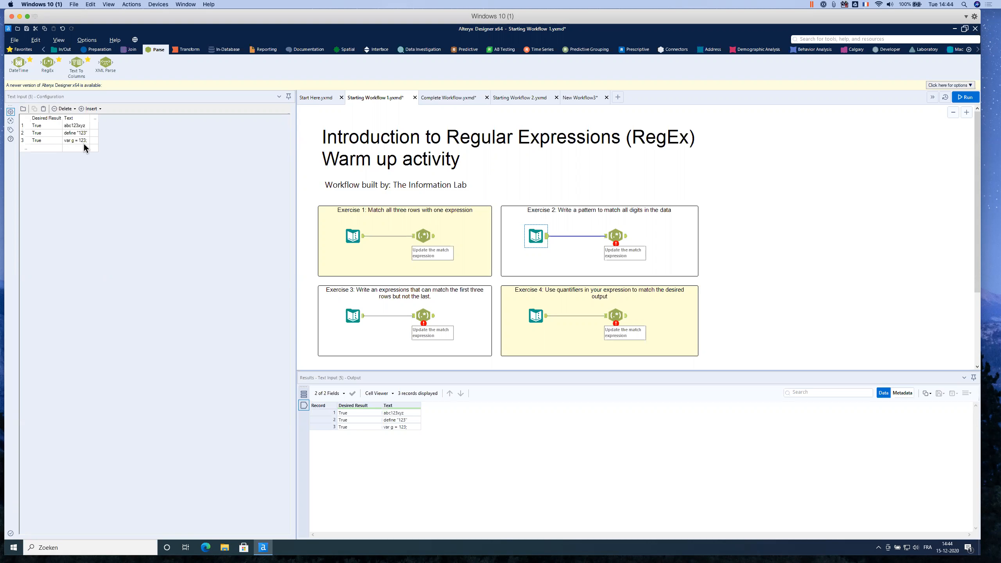
left_click(617, 239)
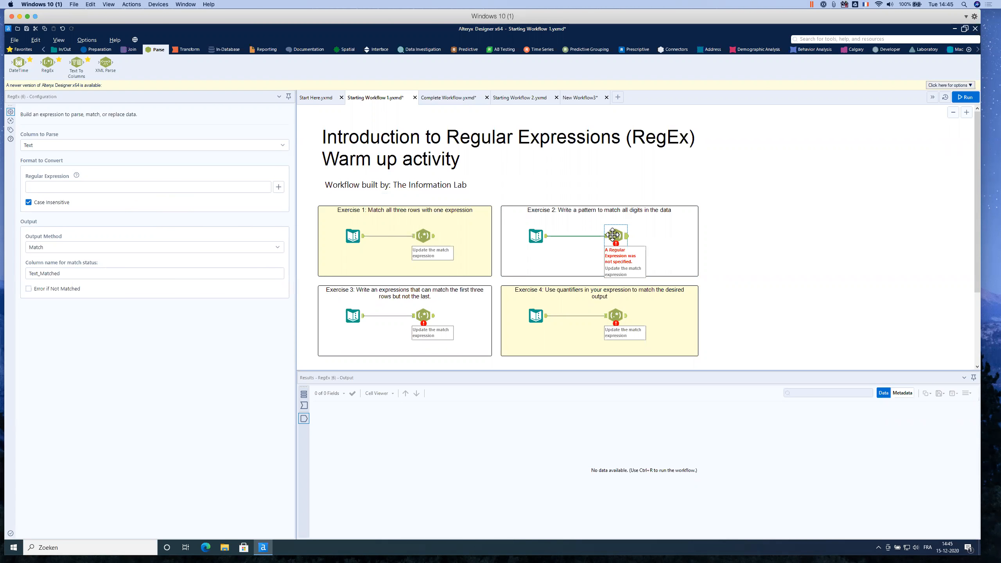
left_click(280, 189)
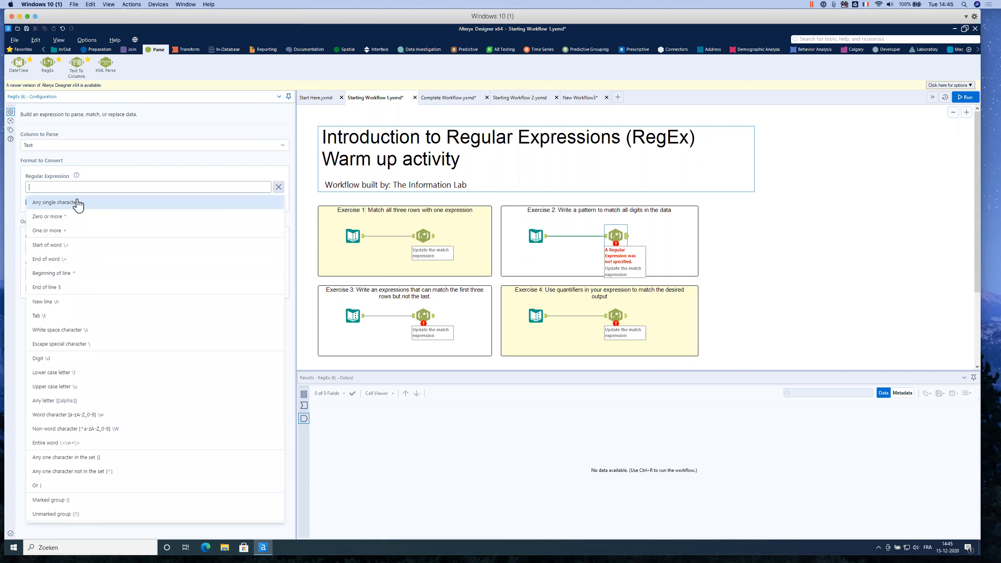
left_click(79, 205)
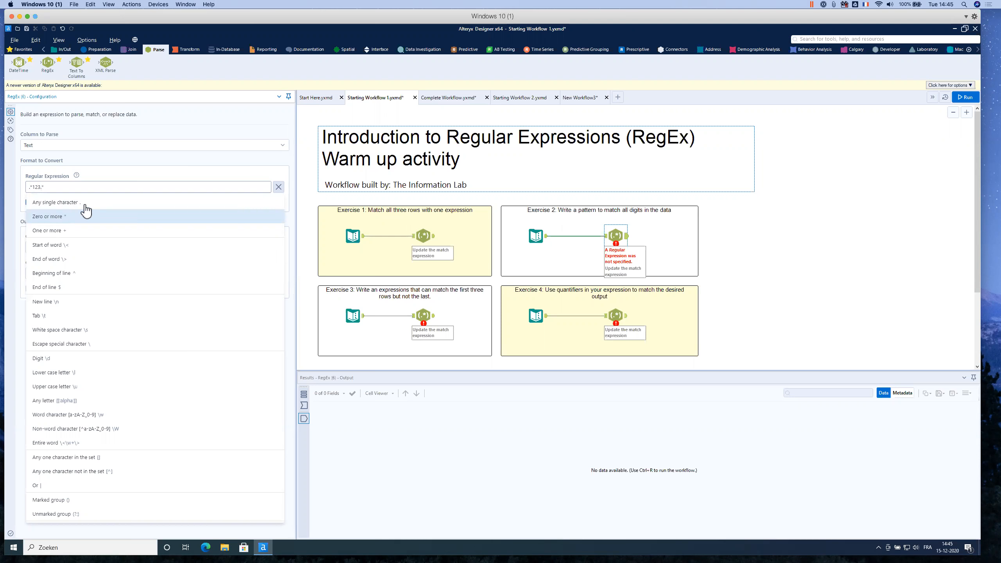
left_click_drag(59, 187, 36, 188)
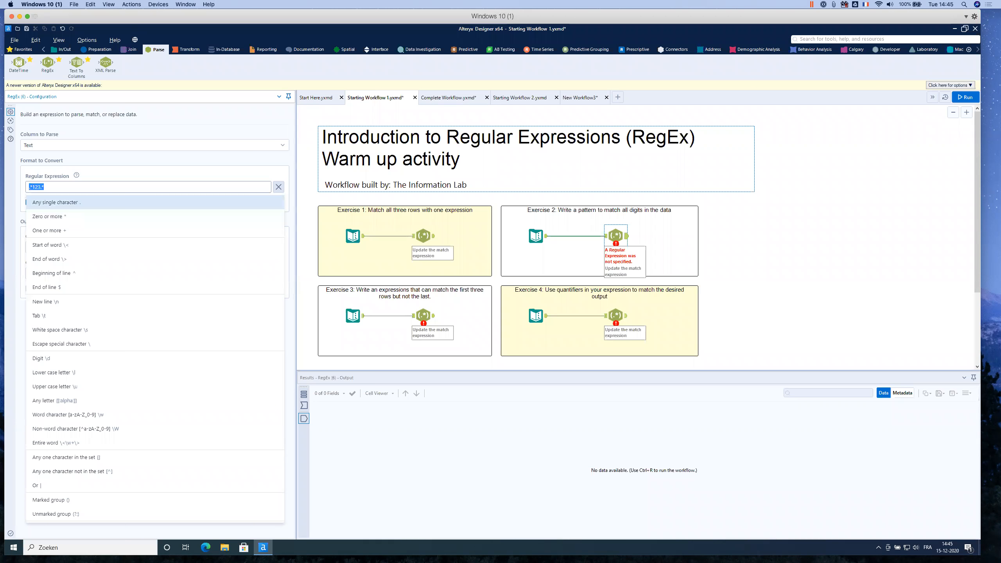
left_click(953, 101)
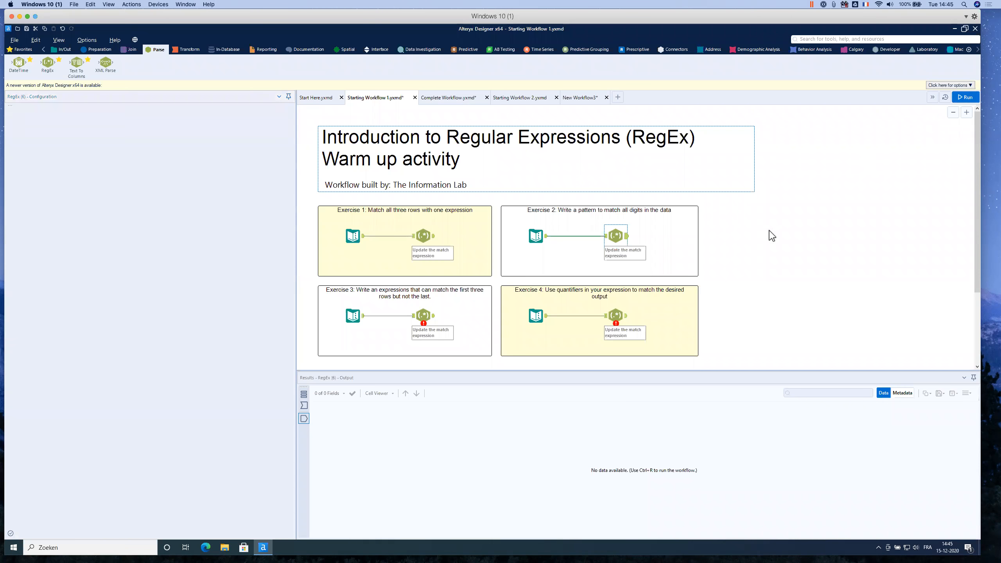
left_click(625, 235)
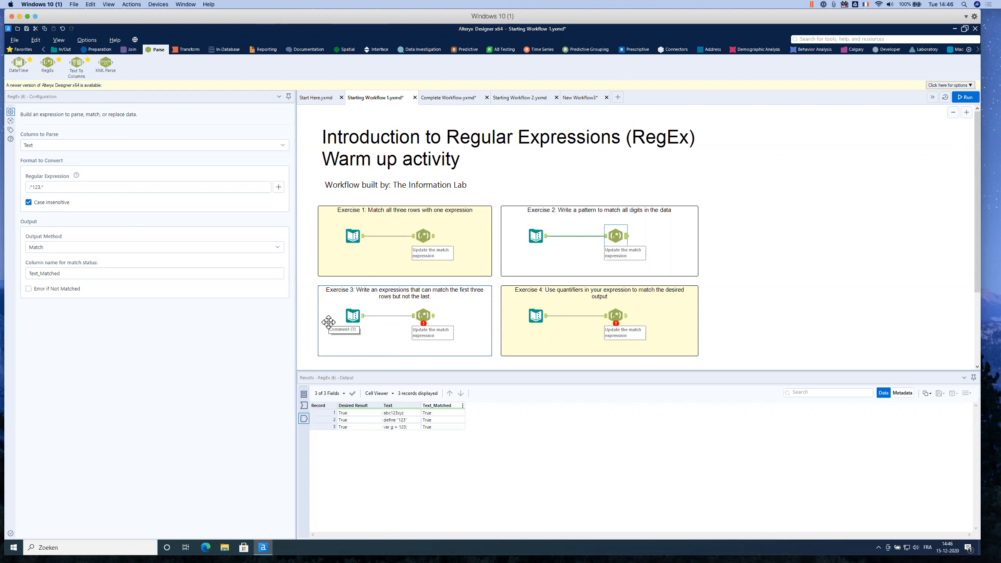
Give Exercise 3's RegEx tool an expression matching any characters followed by an escaped full stop, run the workflow and view the output
left_click(362, 317)
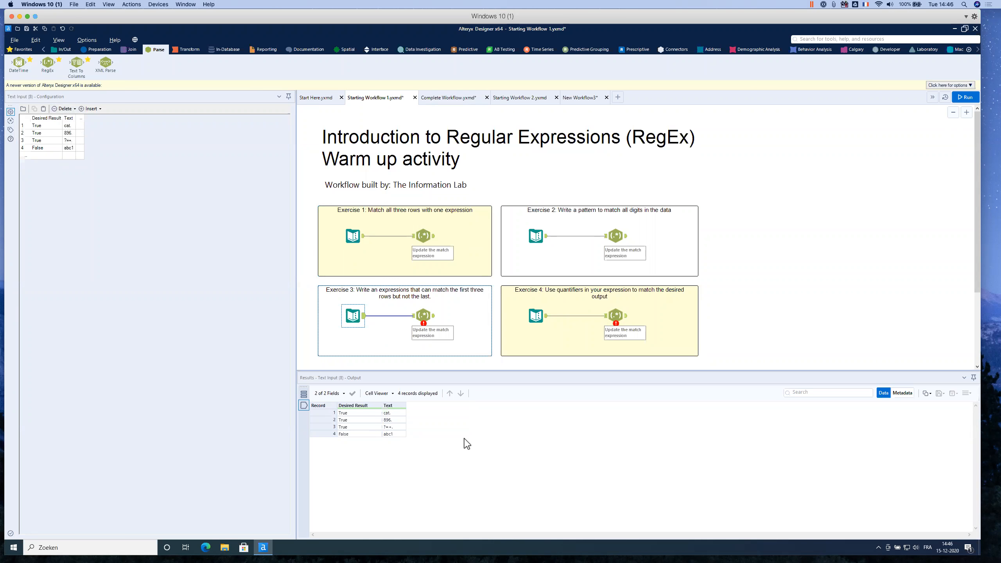
key("super")
key("super")
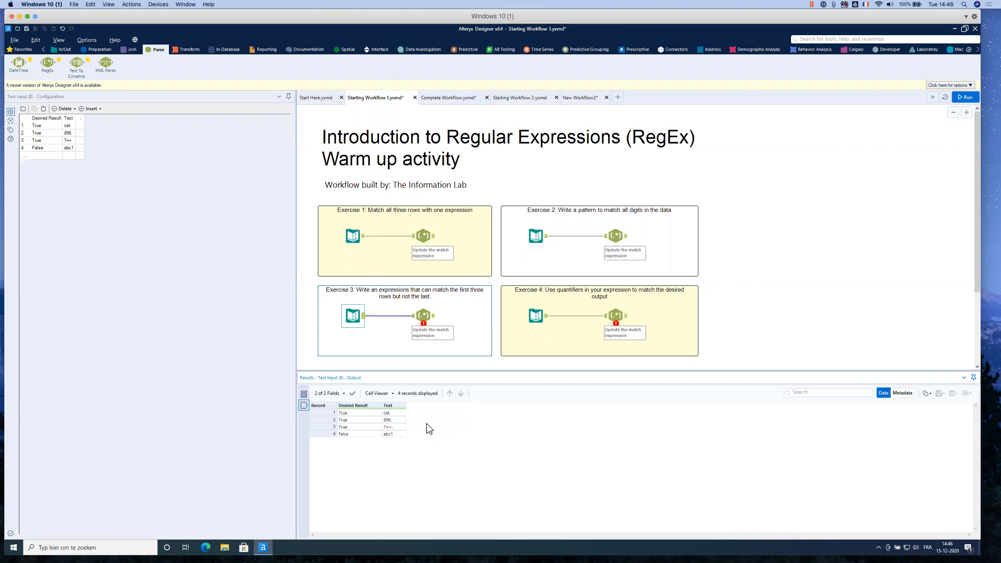
key("alt")
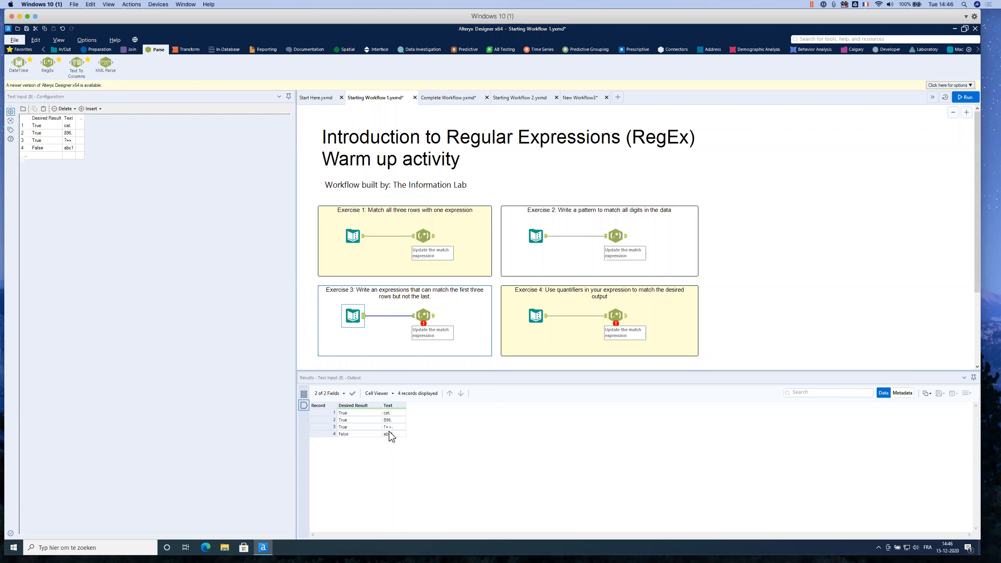
left_click(423, 315)
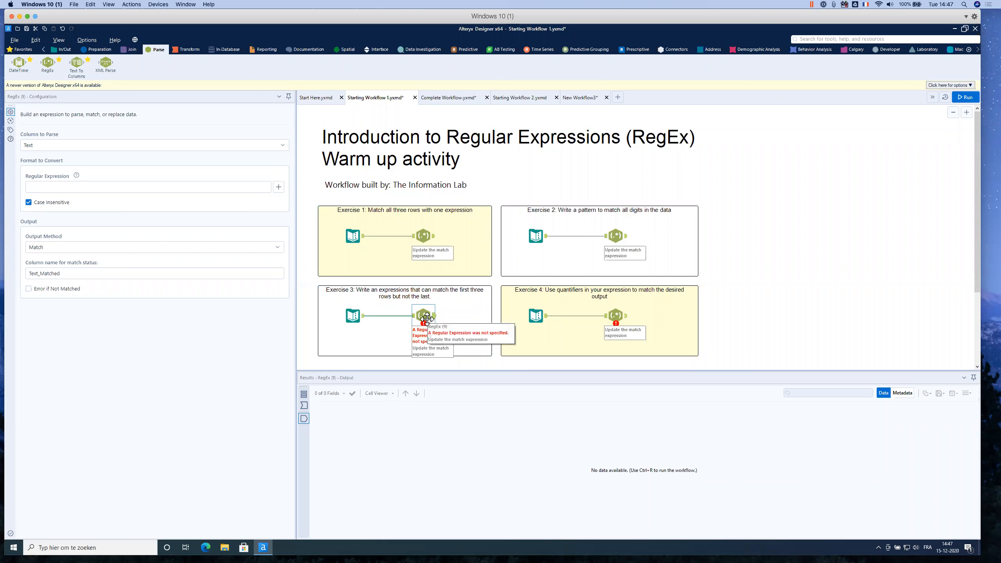
left_click(355, 314)
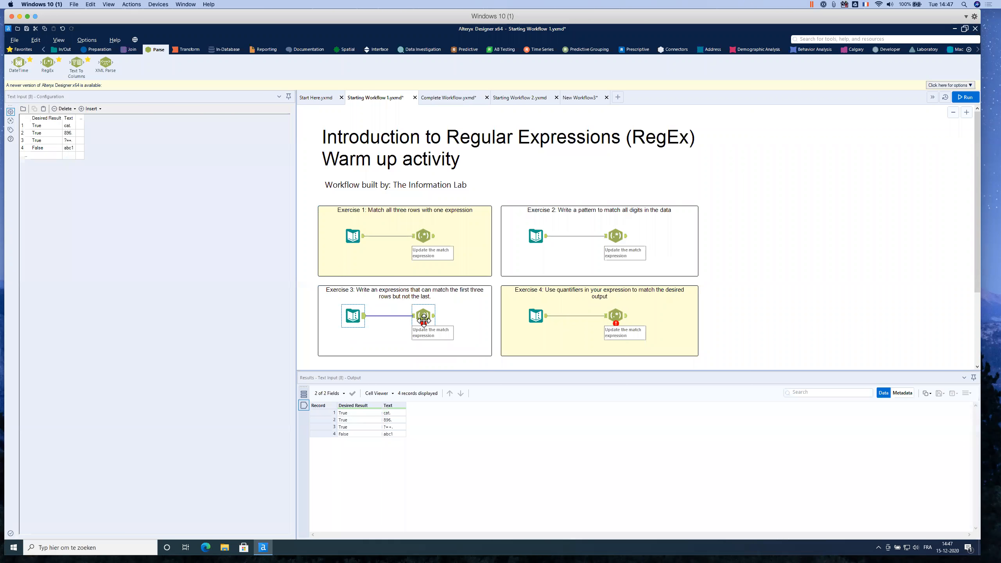
left_click(424, 316)
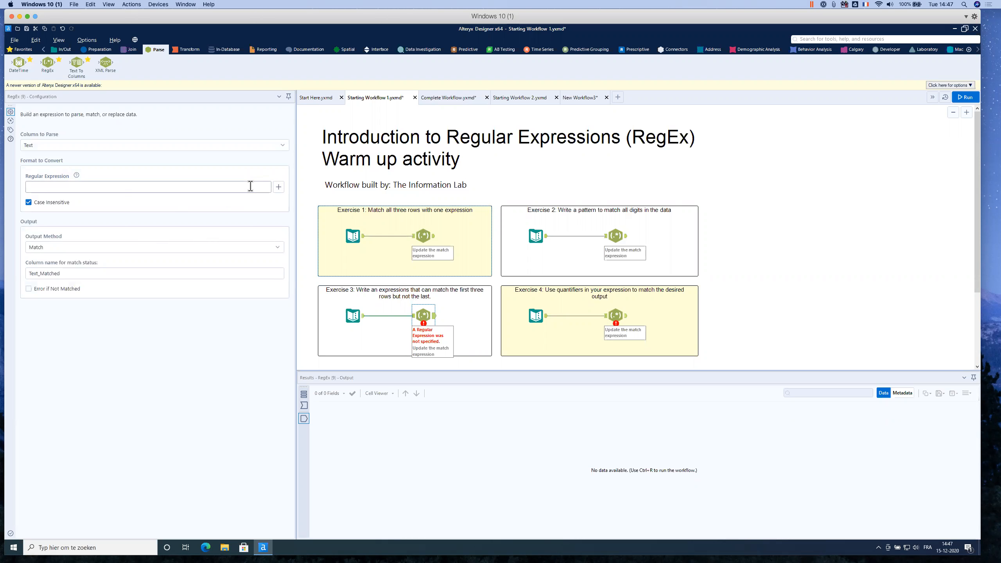
left_click(279, 187)
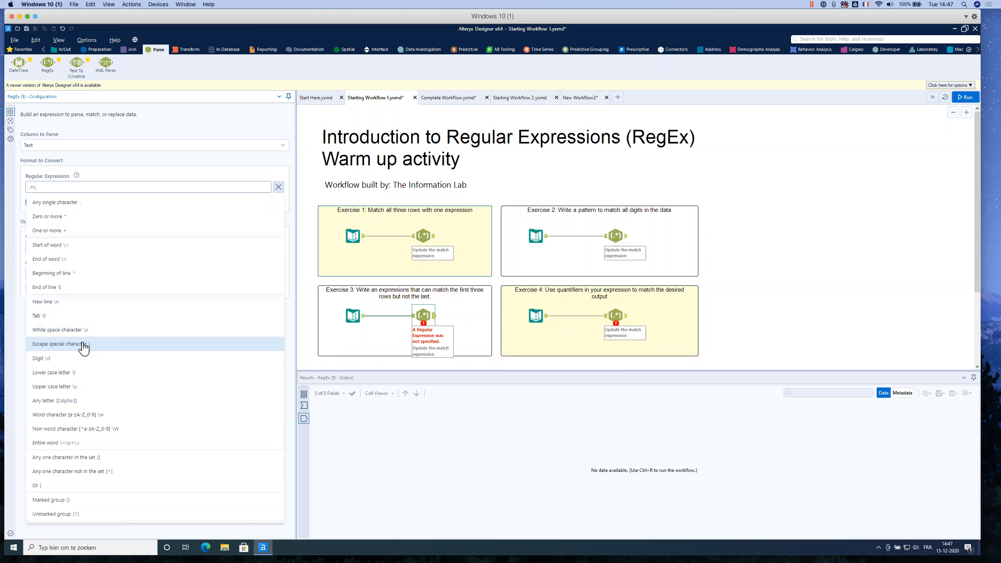
left_click(146, 173)
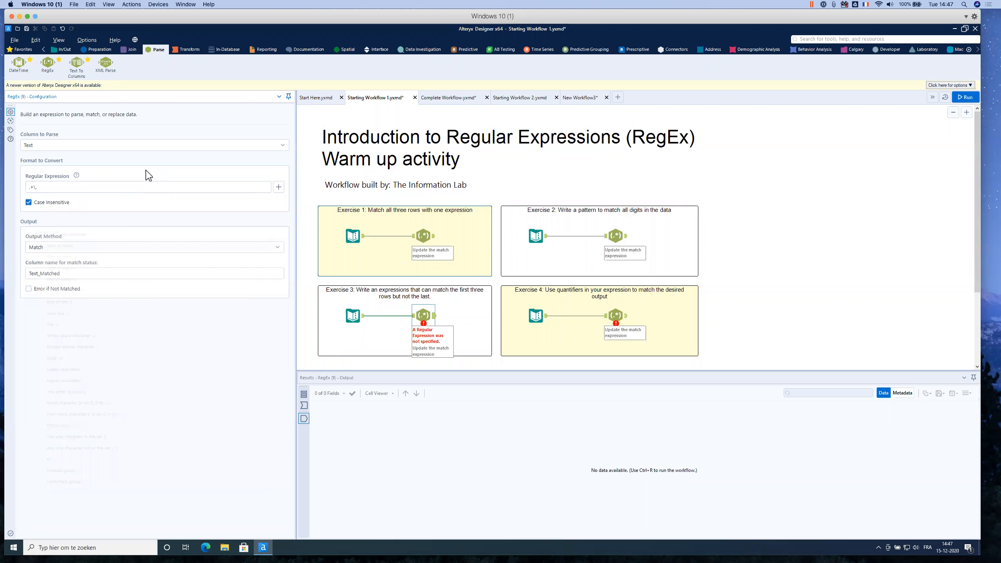
left_click(966, 97)
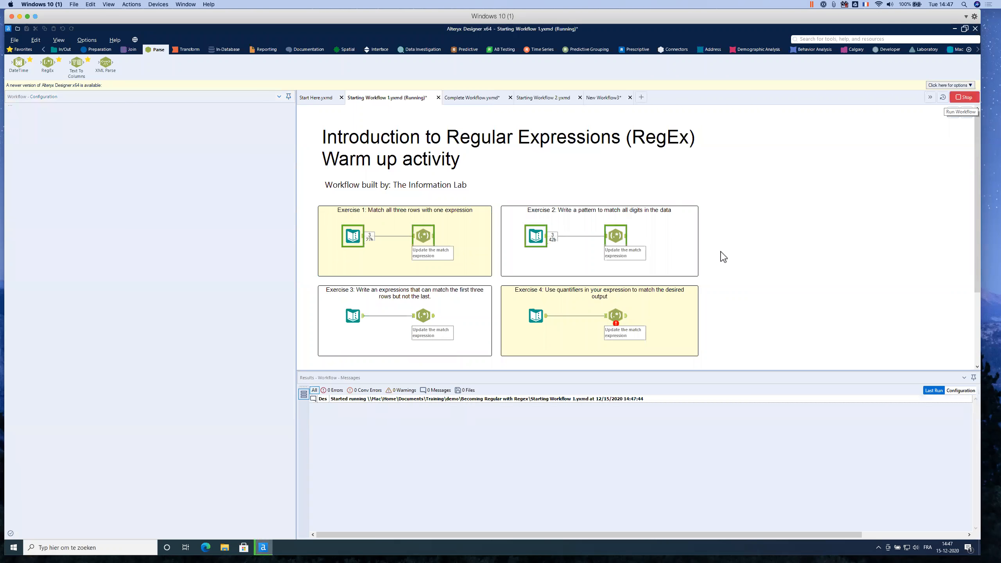
left_click(434, 317)
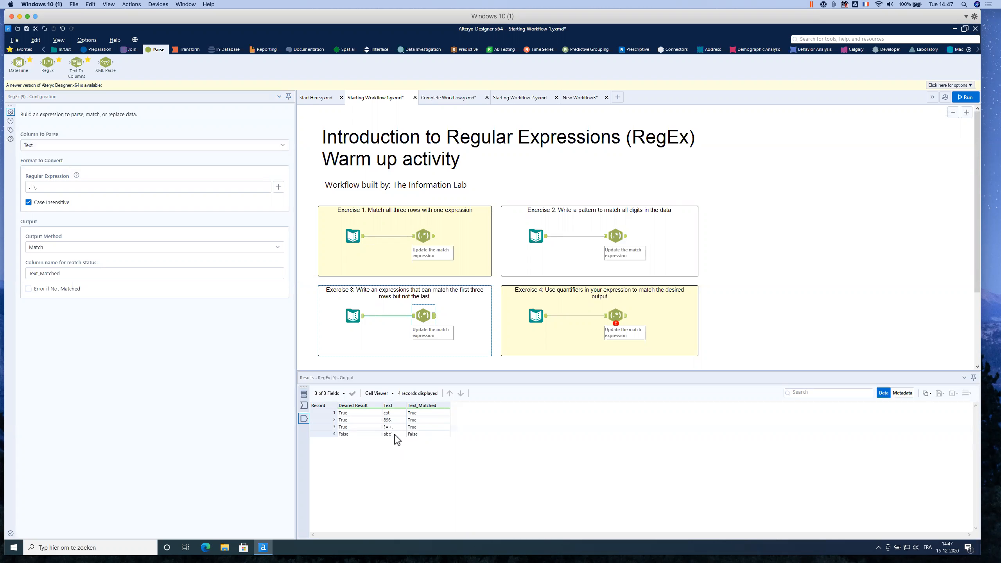
double_click(33, 187)
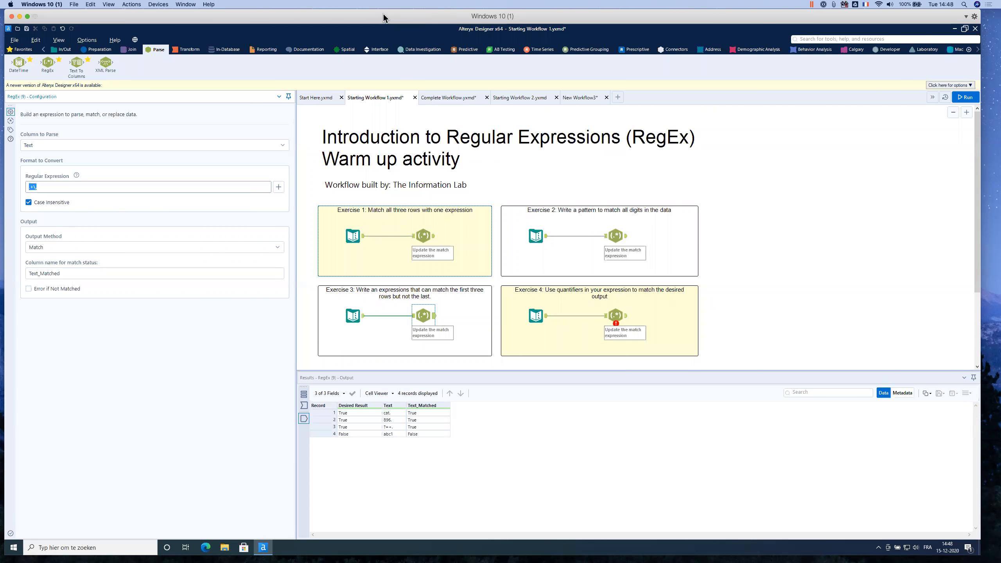
left_click(753, 301)
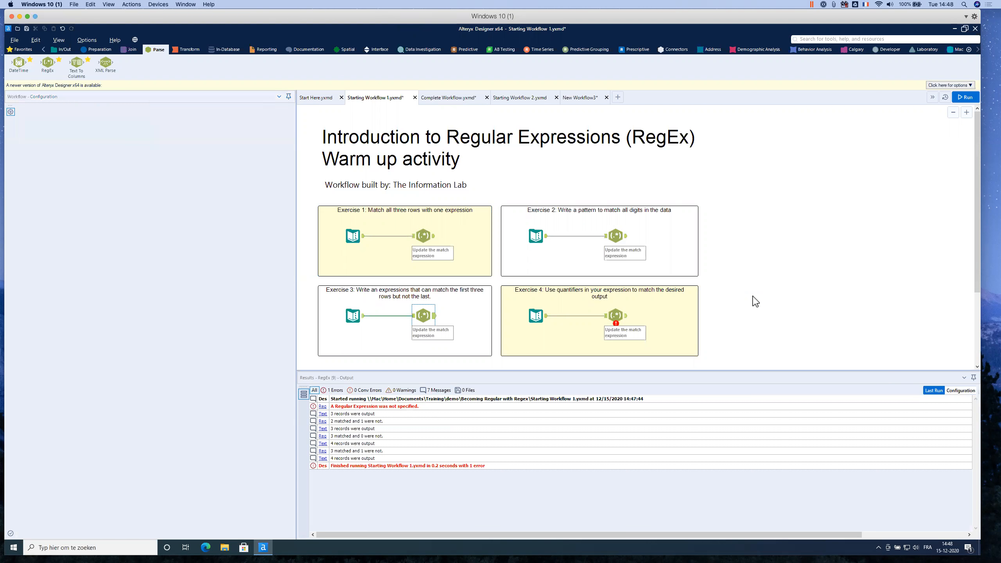
Check Exercise 4's input rows and begin its RegEx tool's regular expression with a+
left_click(527, 304)
left_click(540, 319)
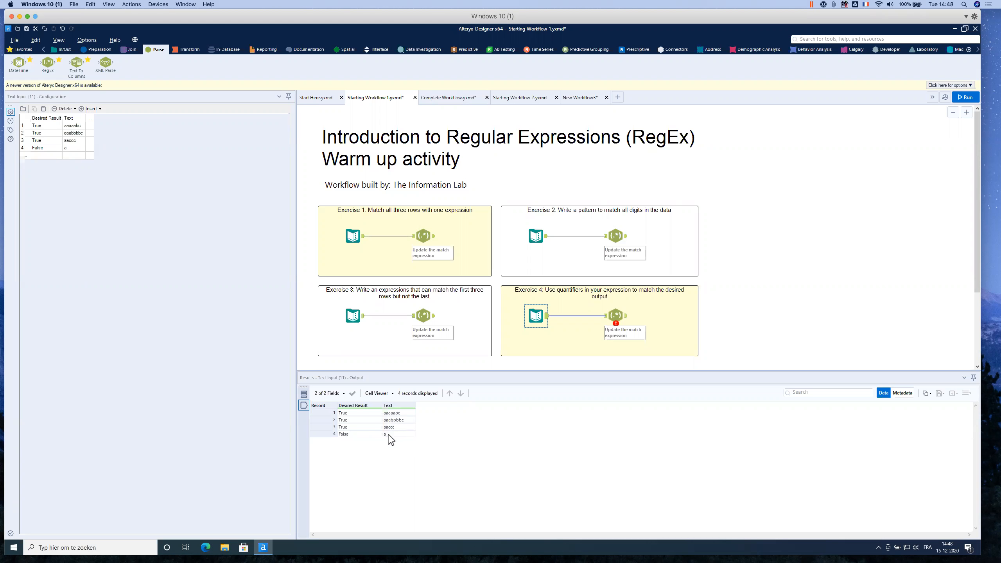
left_click(617, 315)
left_click(67, 187)
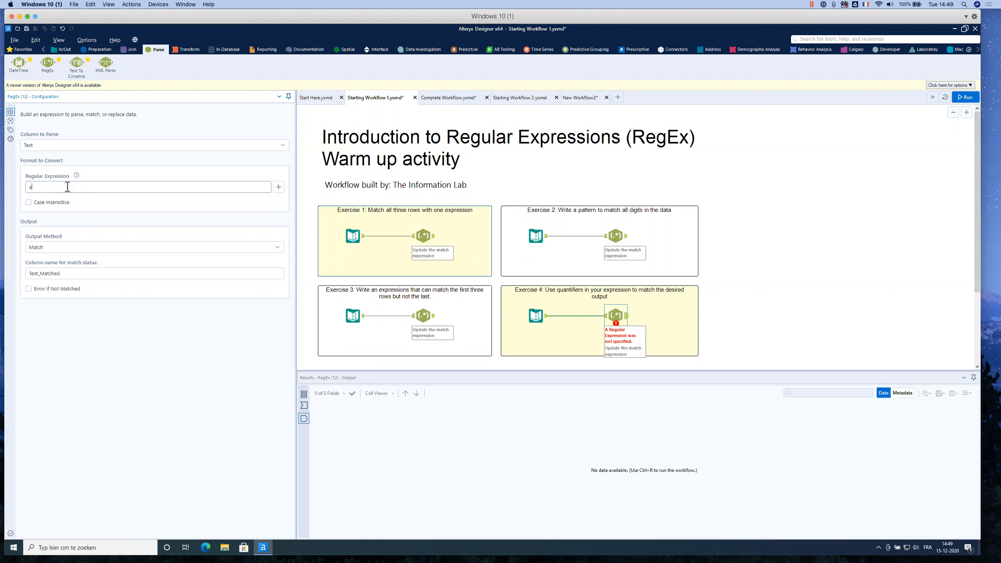
left_click(278, 187)
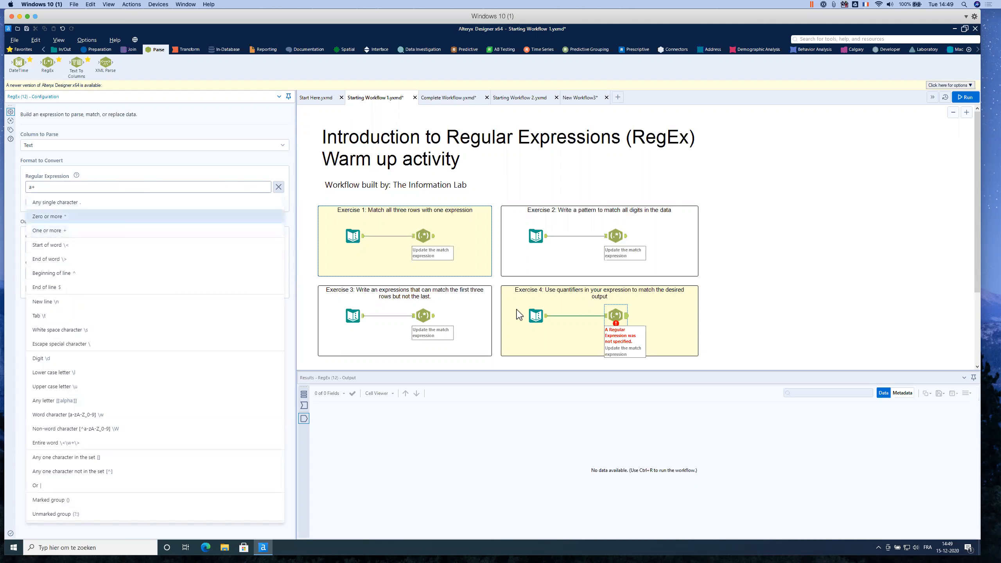
Recheck Exercise 4's input rows and extend its regular expression to a+b*
left_click(547, 321)
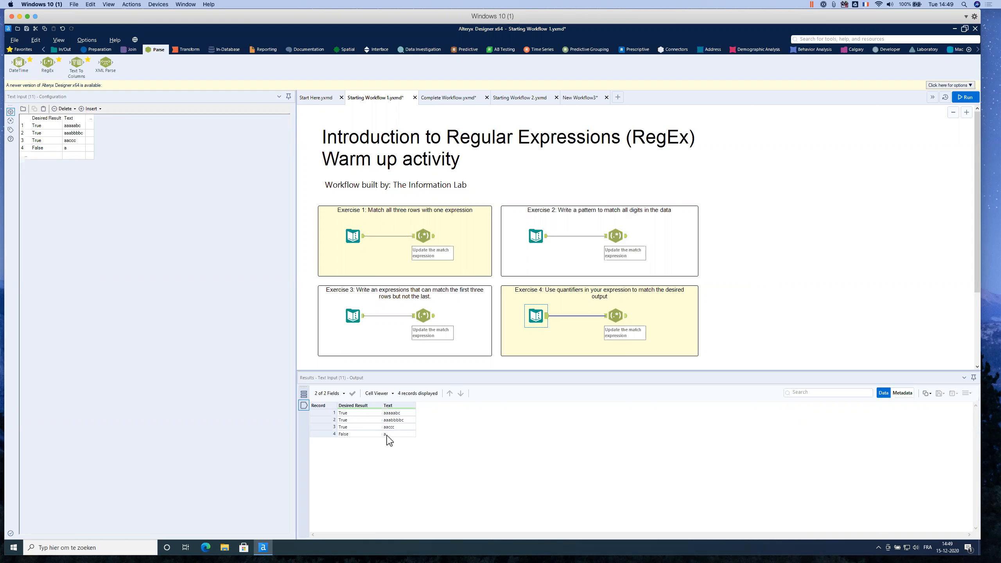
left_click(616, 316, "ctrl")
left_click(615, 316)
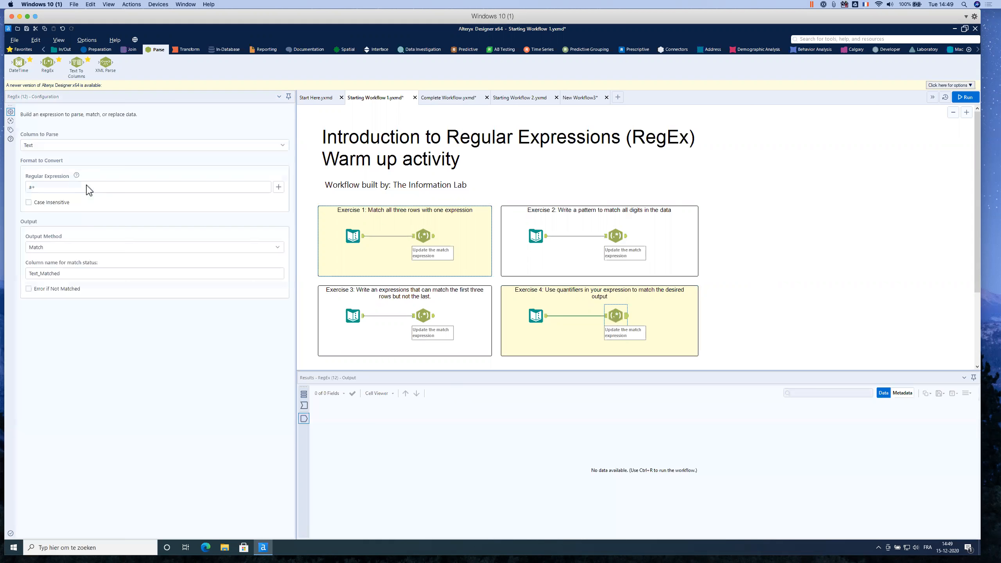
left_click(48, 187)
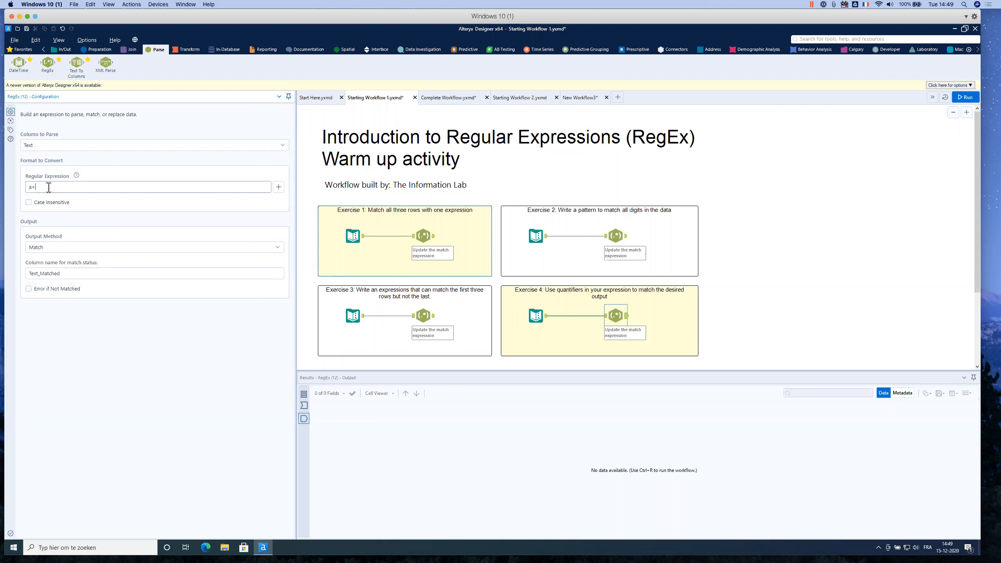
left_click(280, 188)
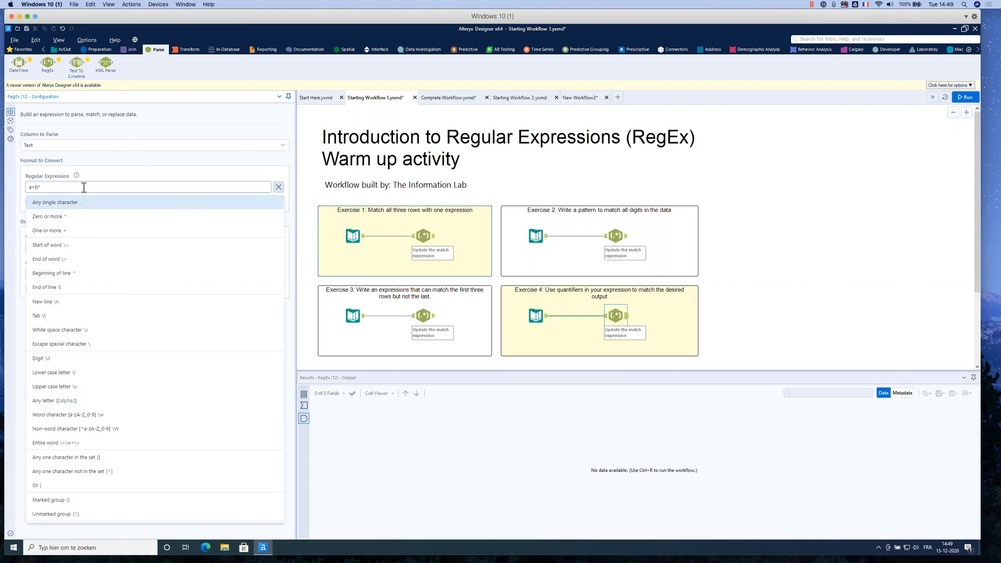
Complete Exercise 4's regular expression as a+b*c+ after rechecking the input, run the workflow and view the tool's output
left_click(536, 316)
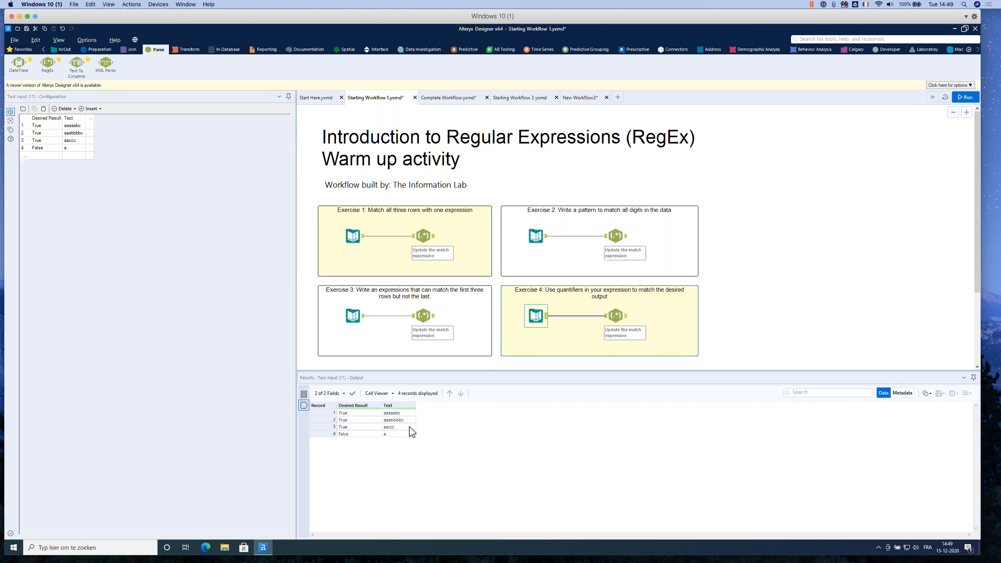
left_click(611, 320)
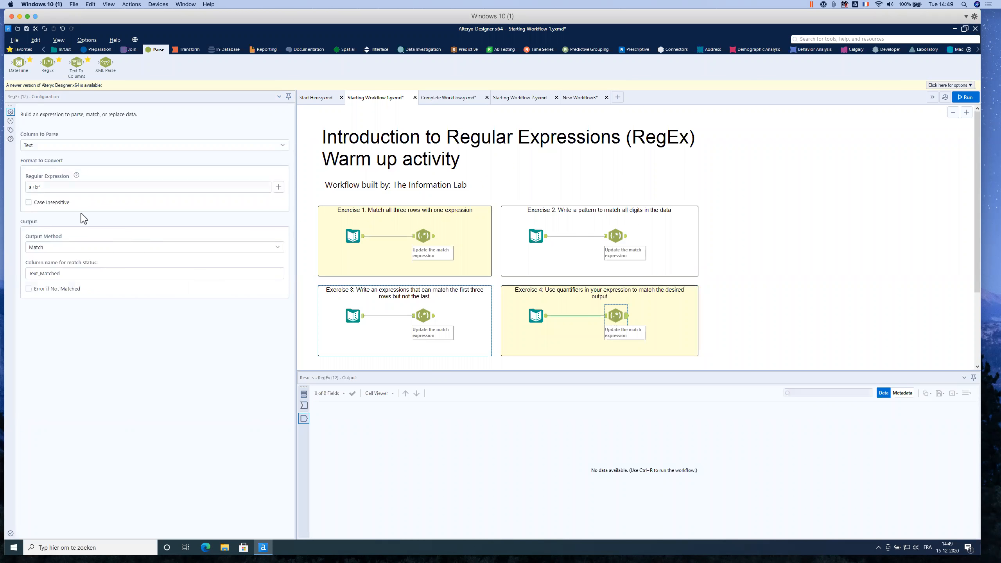
left_click(87, 188)
type("c")
left_click(279, 187)
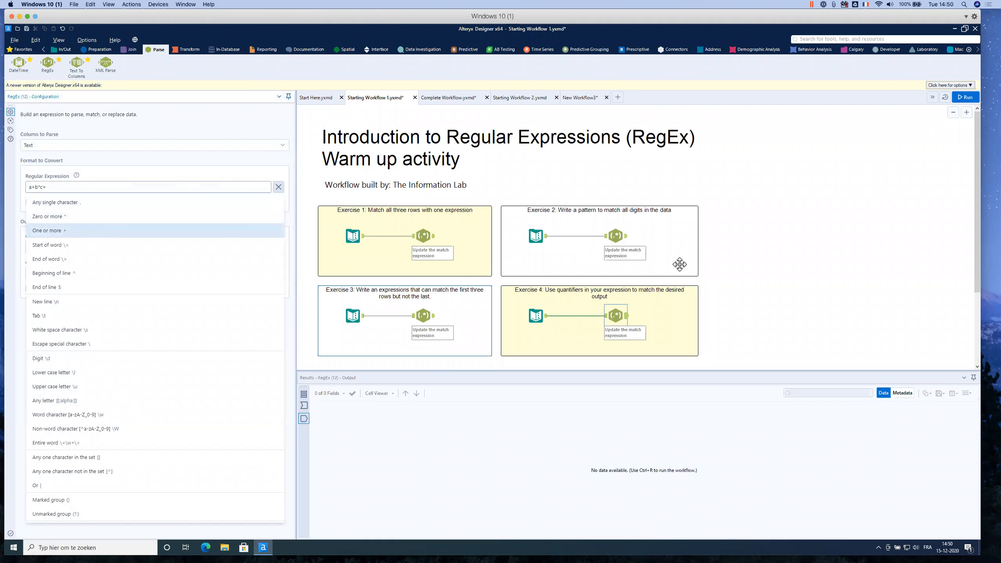
left_click(49, 187)
left_click_drag(49, 187, 27, 187)
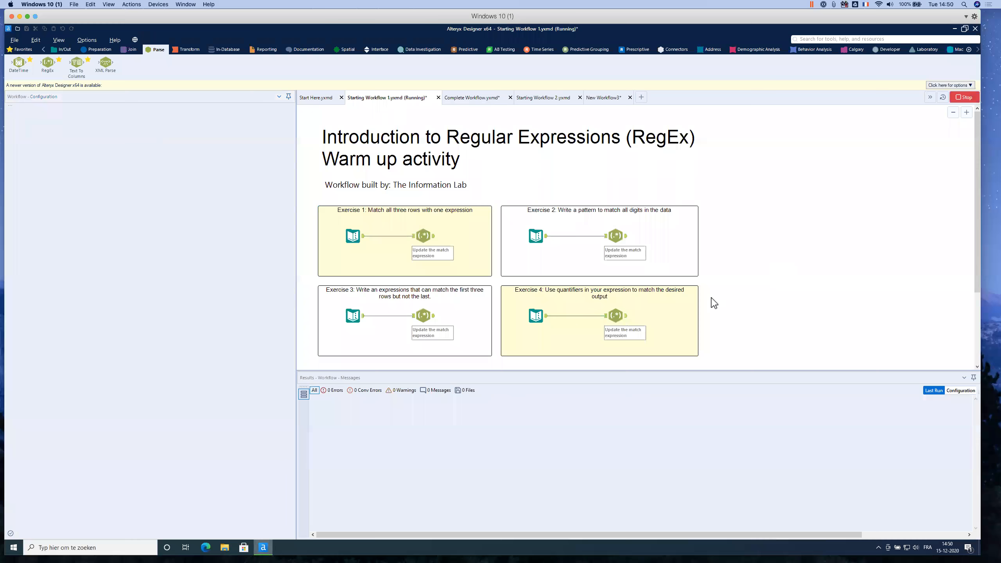
left_click(627, 317)
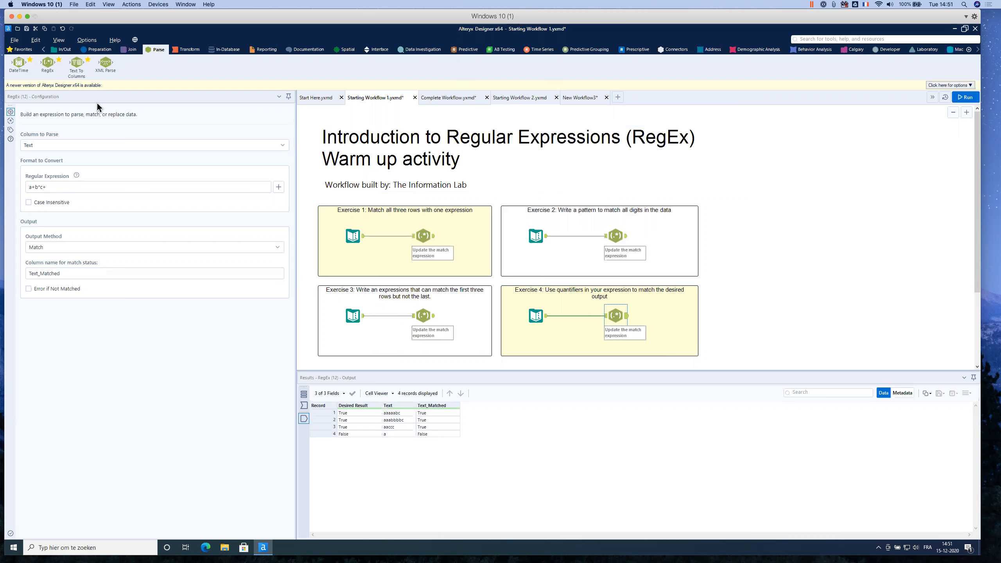
Look over the Complete Workflow from its HTML input onward, and switch to Starting Workflow 2
left_click(432, 98)
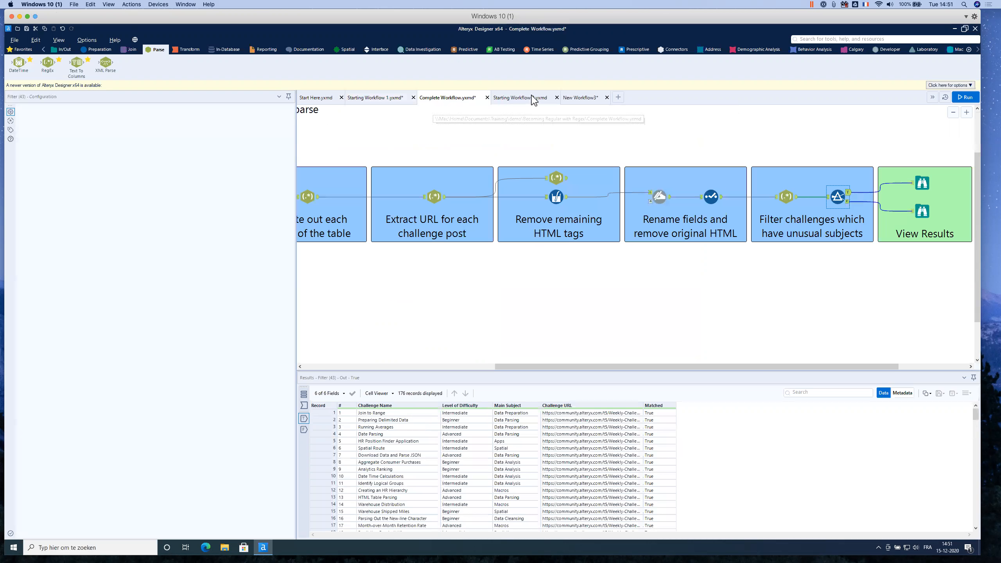
scroll(471, 234, "left", 10)
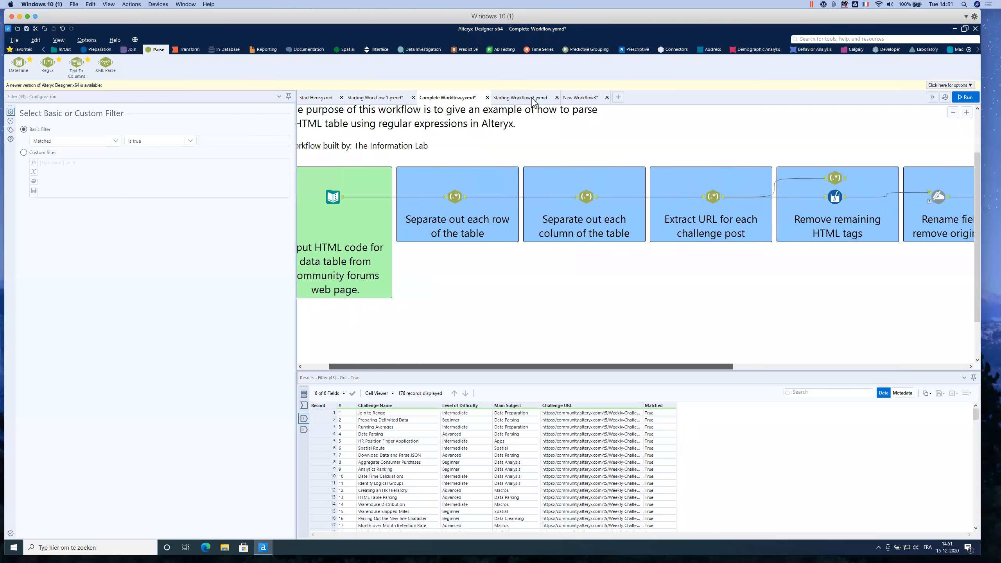
left_click(514, 99)
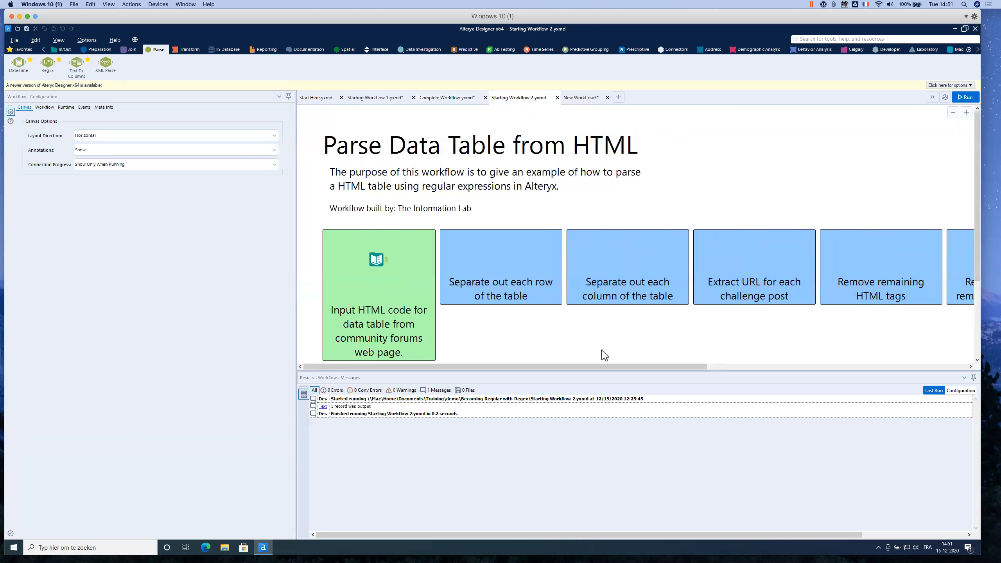
scroll(604, 356, "down", 1)
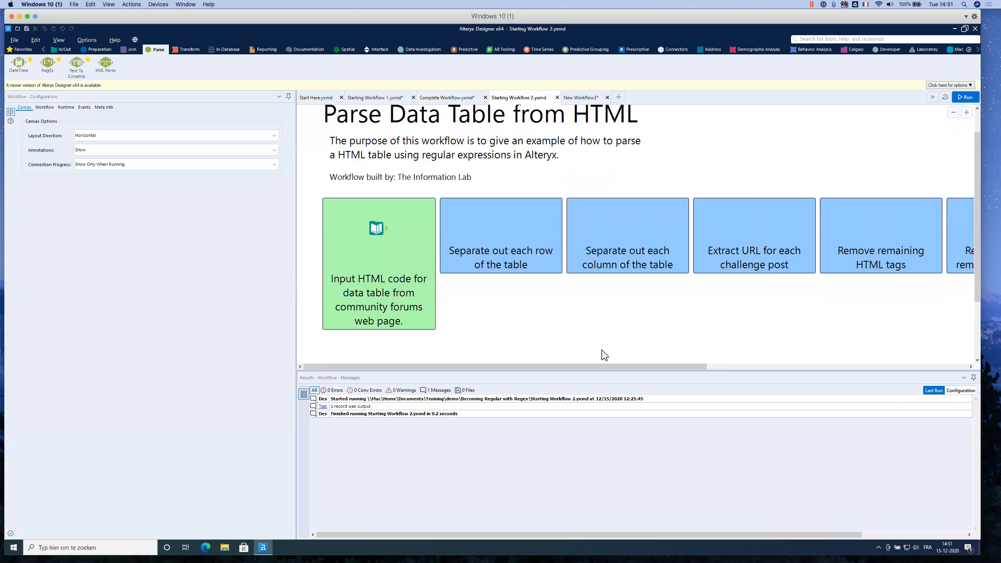
scroll(604, 356, "up", 1)
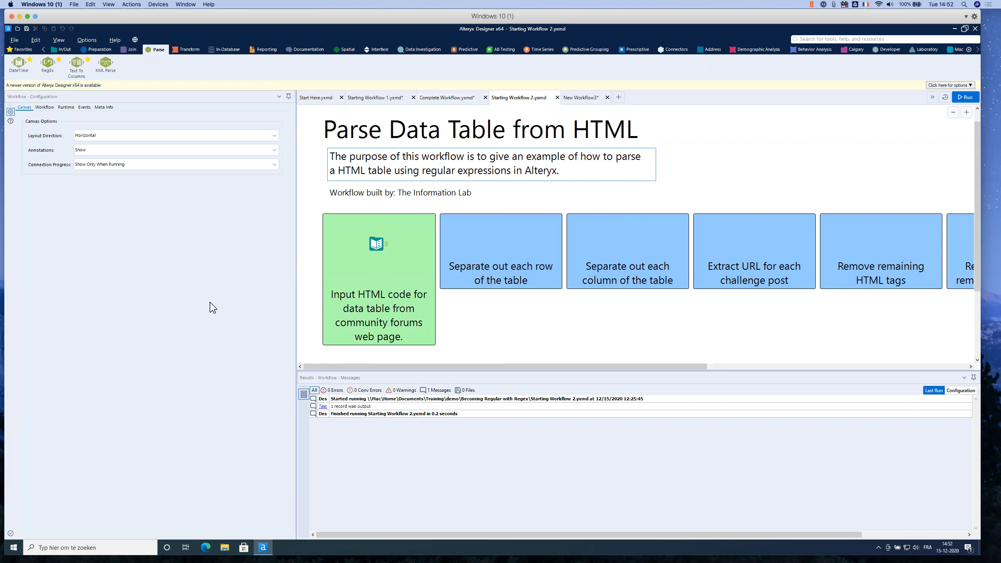
key("super+Tab")
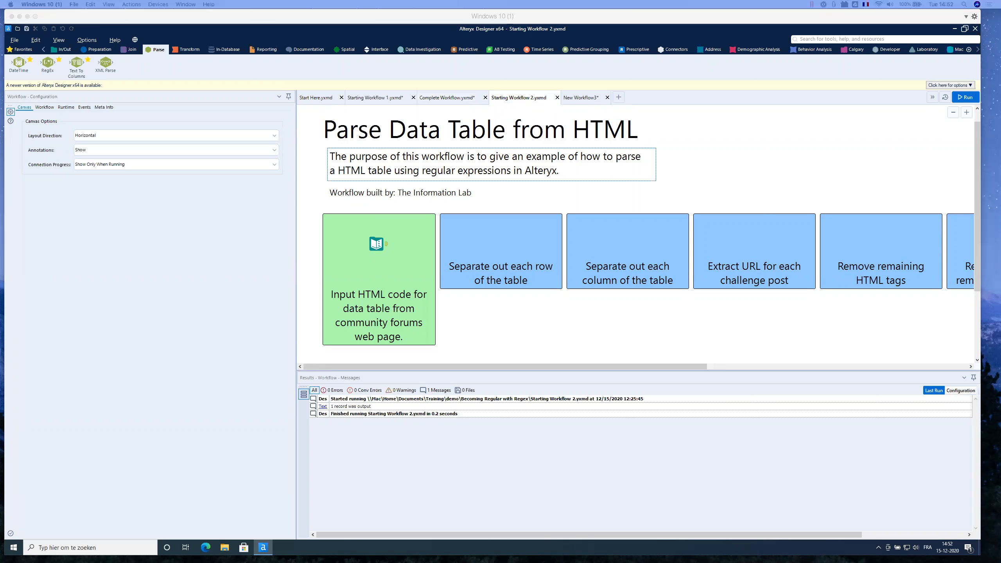
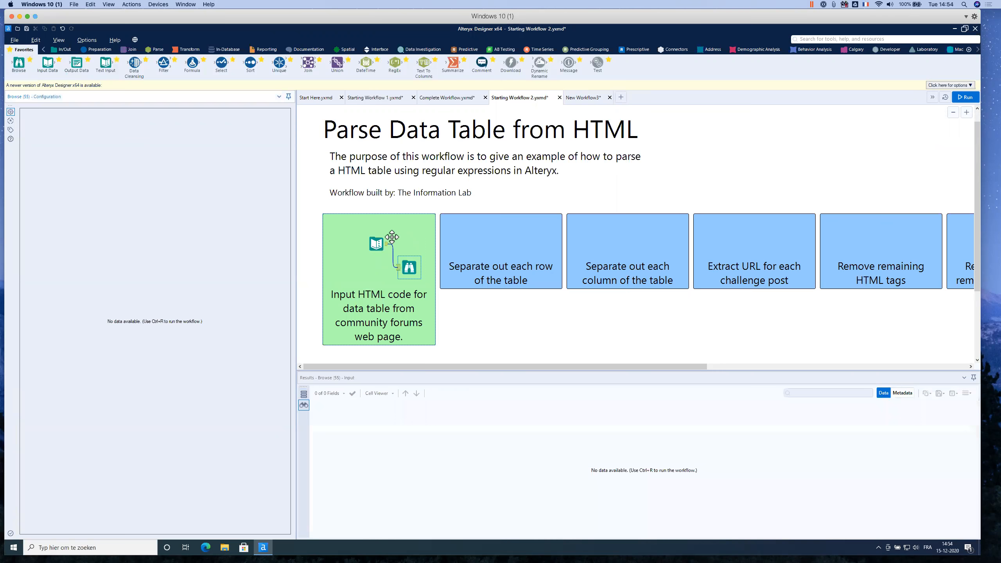
Run the workflow and show the Browse tool's Weekly Challenges cell in full in an enlarged results area
key("ctrl+r")
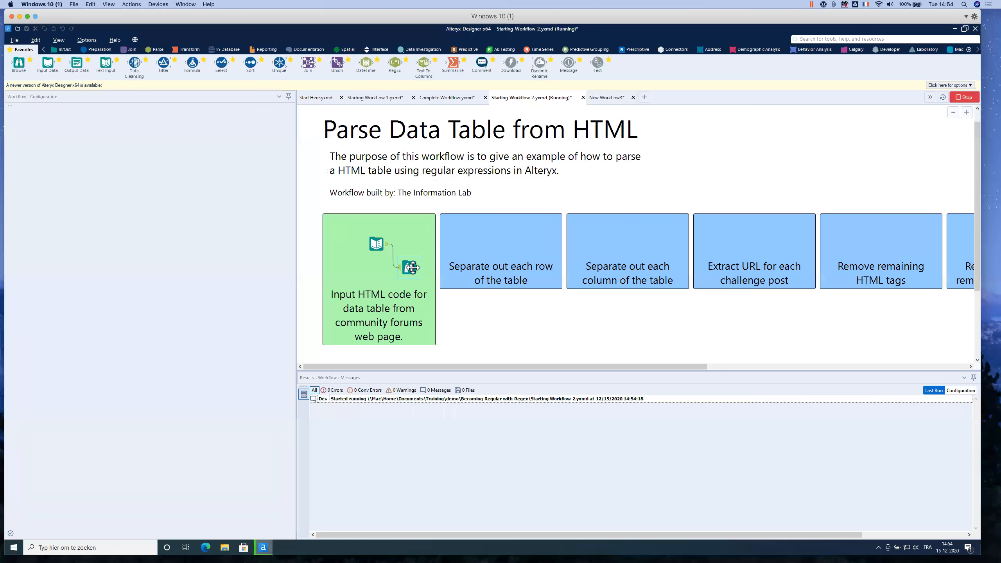
left_click(368, 414)
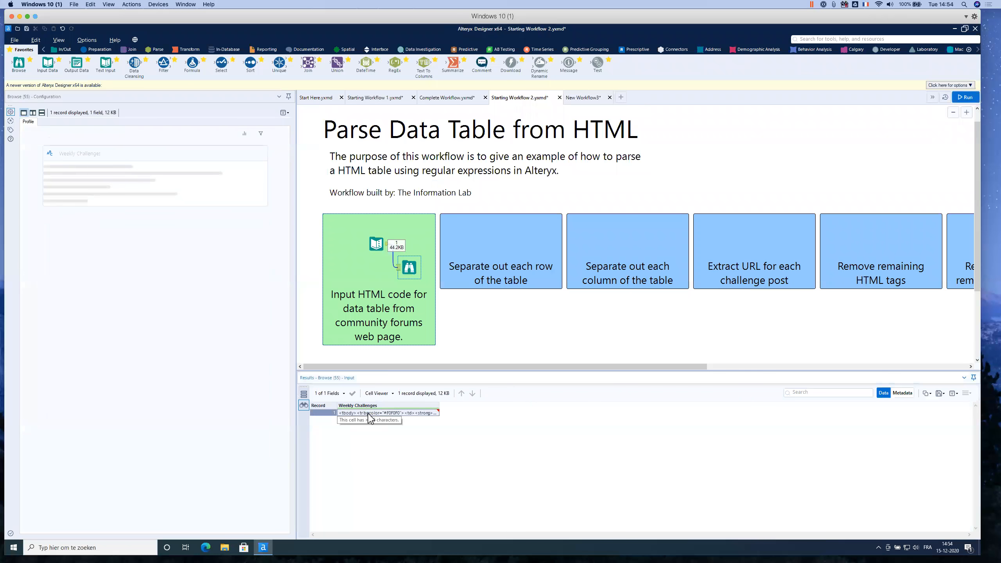
left_click_drag(503, 371, 516, 296)
left_click_drag(517, 409, 509, 469)
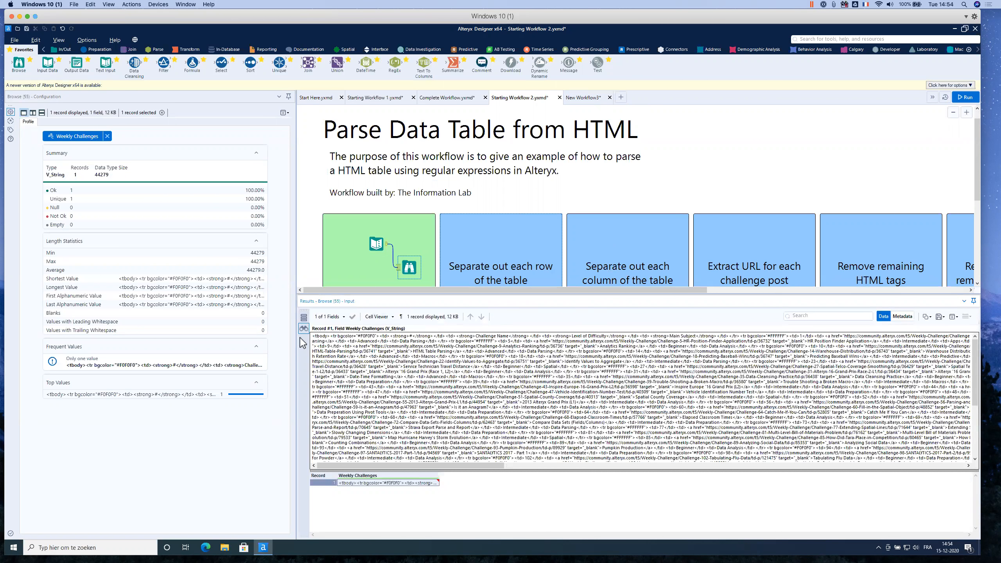
Examine the HTML text for its <tbody> tag and the <tr and </tr> tags enclosing the first table row
left_click_drag(313, 335, 331, 336)
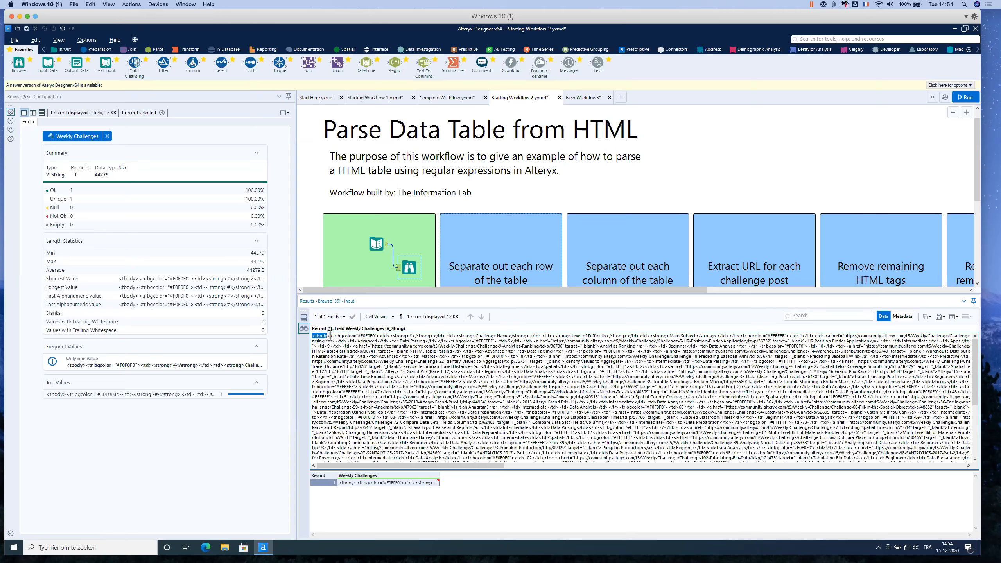
left_click(330, 336)
left_click_drag(333, 336, 337, 336)
left_click_drag(728, 336, 739, 335)
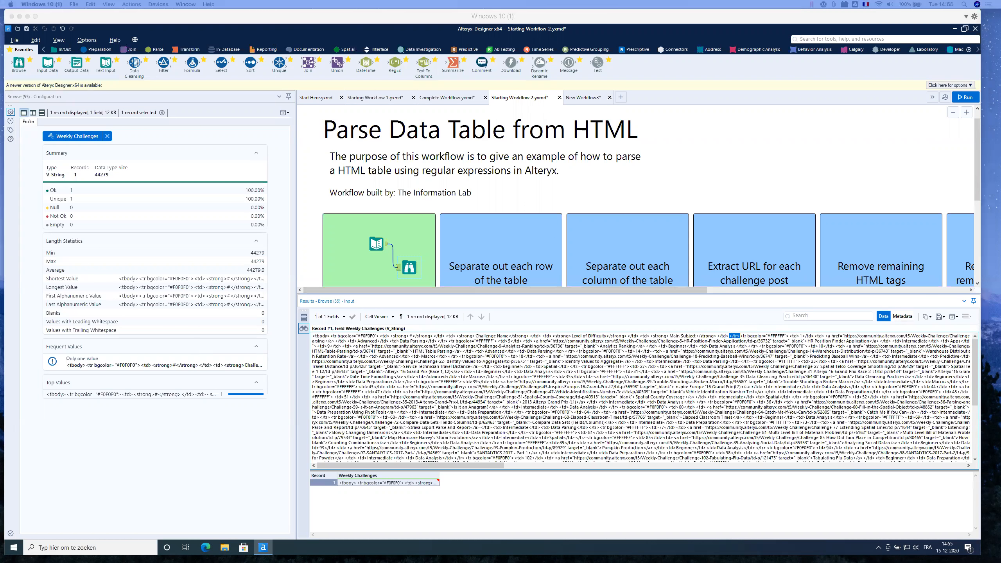
Place a RegEx tool in the "Separate out each row of the table" container and connect the HTML input to it
left_click(388, 50)
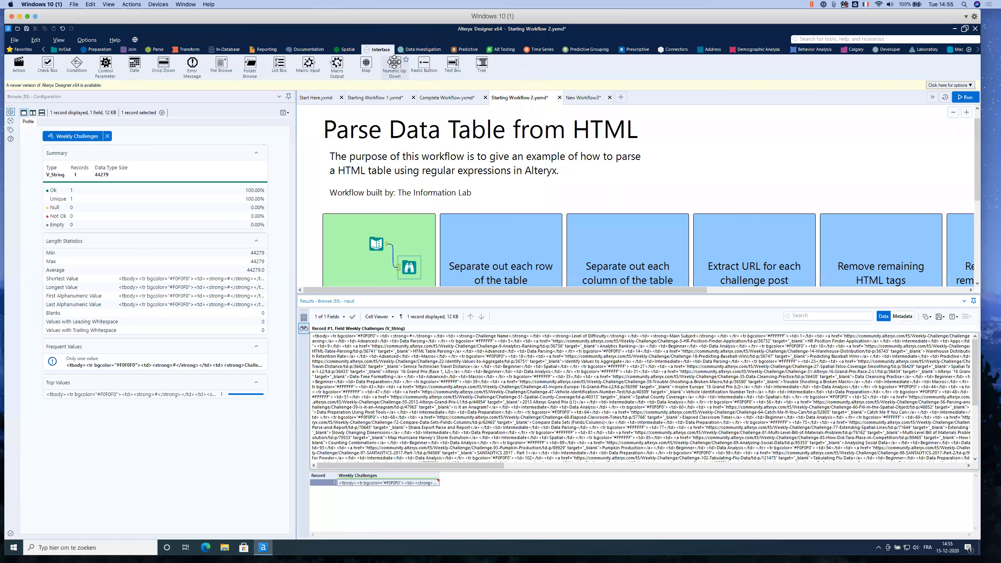
left_click(155, 49)
left_click_drag(47, 63, 494, 238)
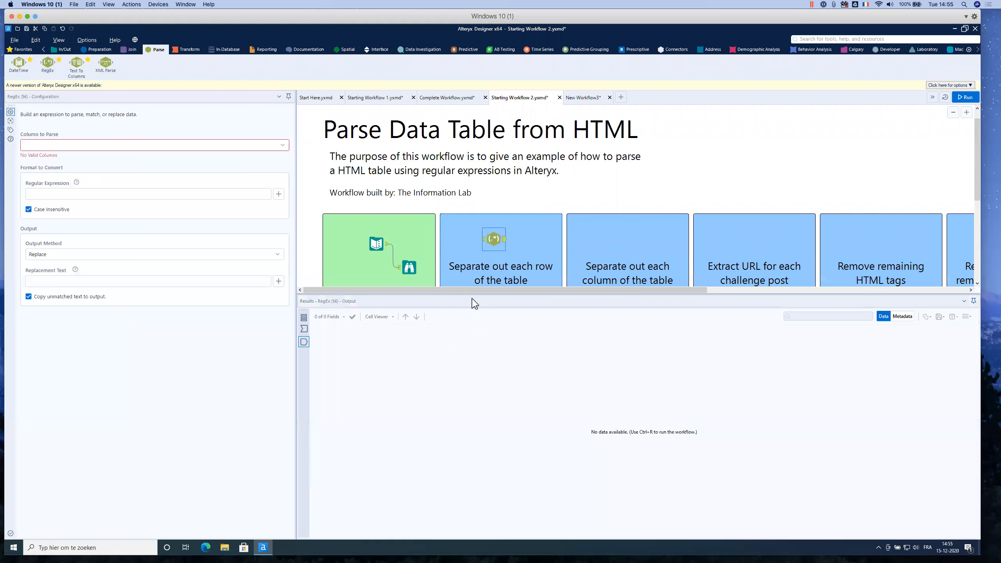
left_click_drag(472, 294, 465, 360)
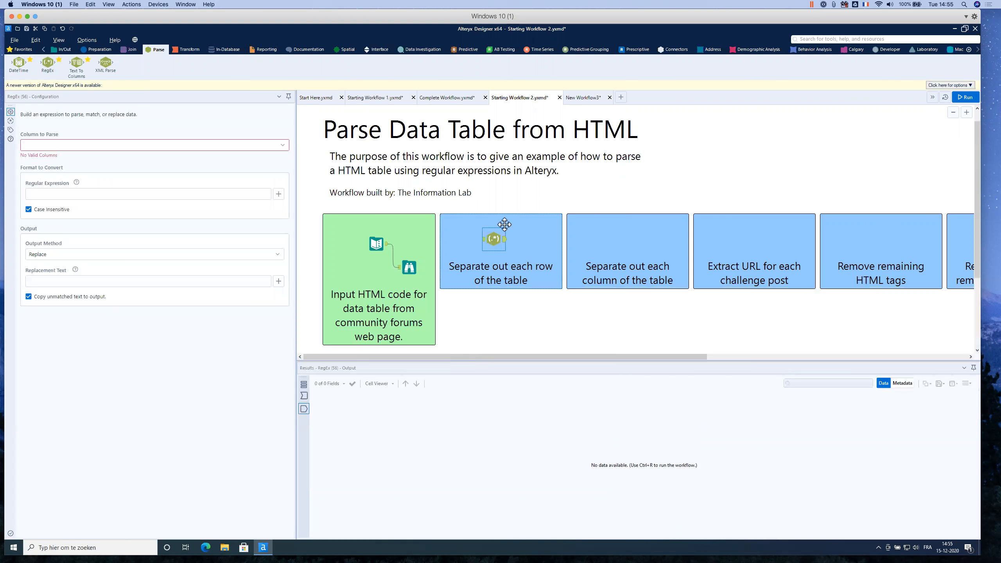
left_click(283, 145)
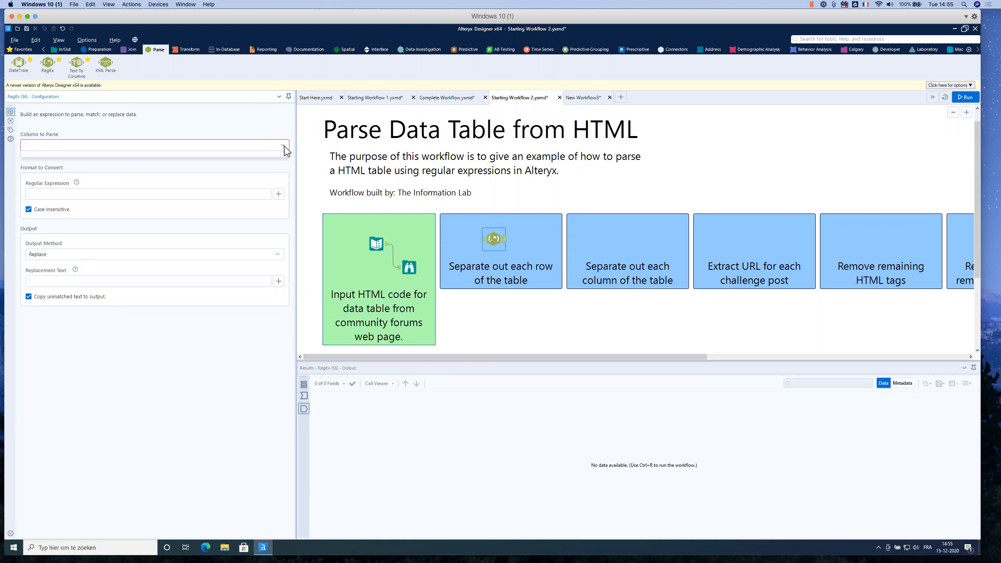
left_click(377, 245)
left_click_drag(388, 244, 485, 239)
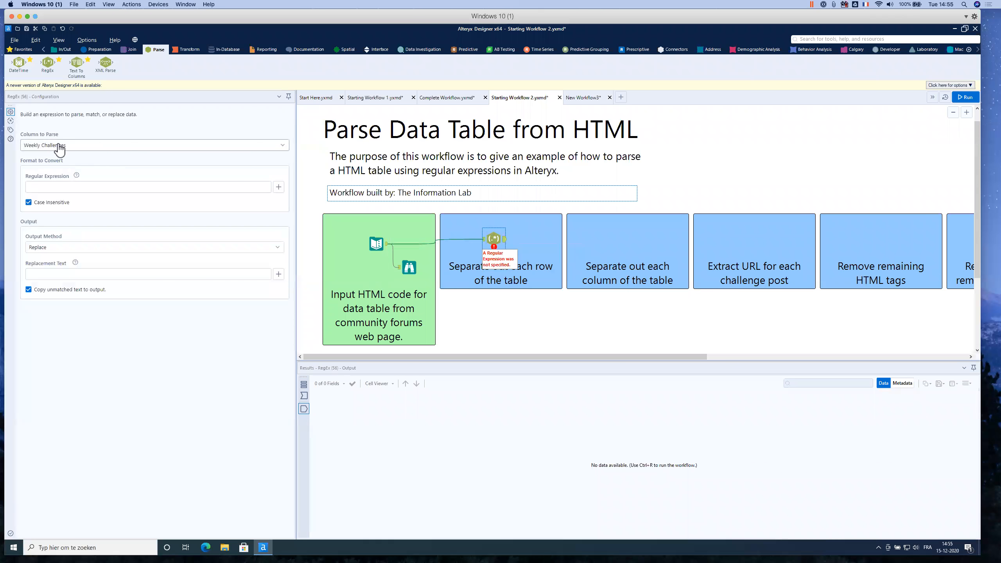
Keep Weekly Challenges as the RegEx tool's column to parse, and set its output method to Tokenize with Split to Rows
left_click(59, 145)
left_click(58, 146)
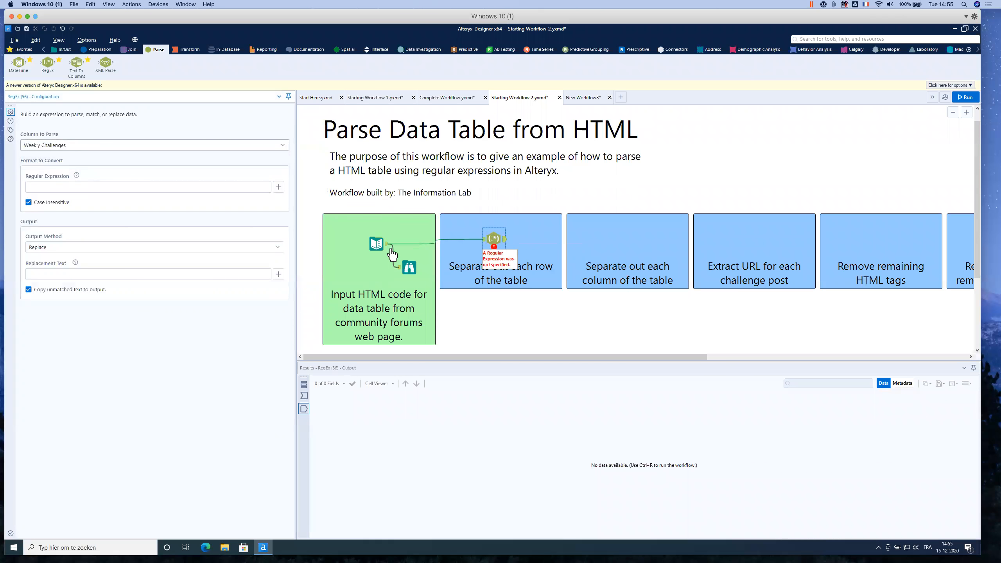
left_click(409, 267)
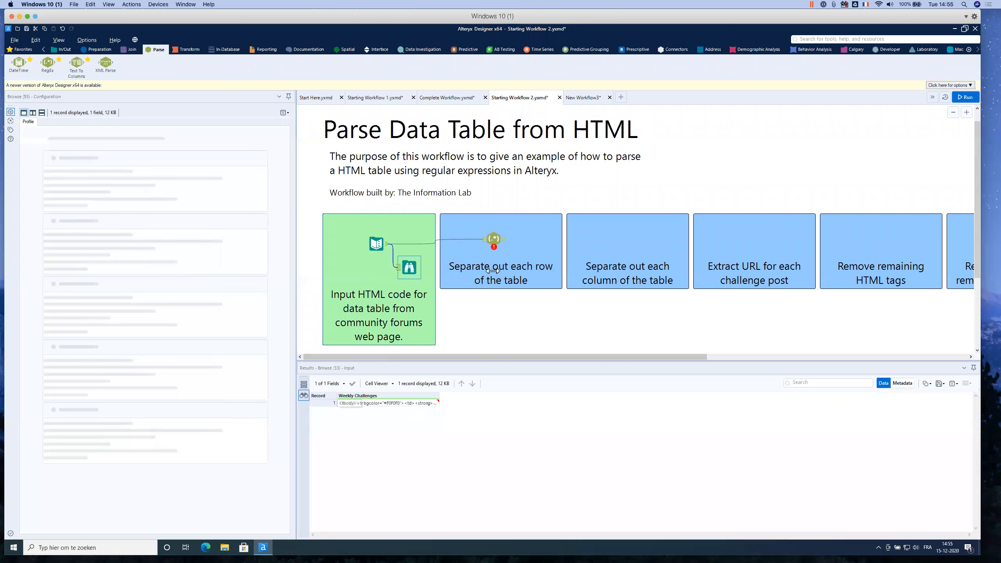
left_click(494, 239)
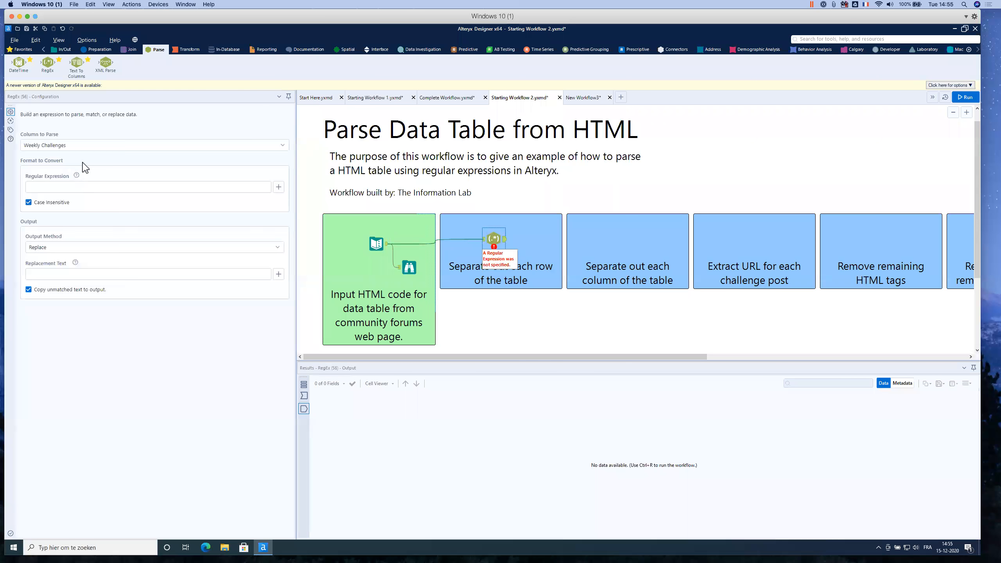
left_click(41, 248)
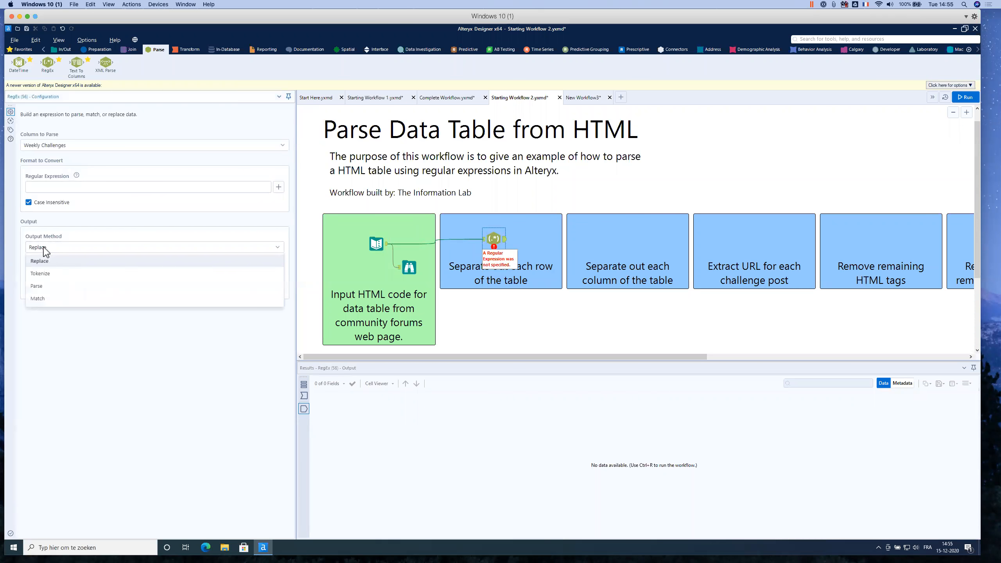
left_click(46, 274)
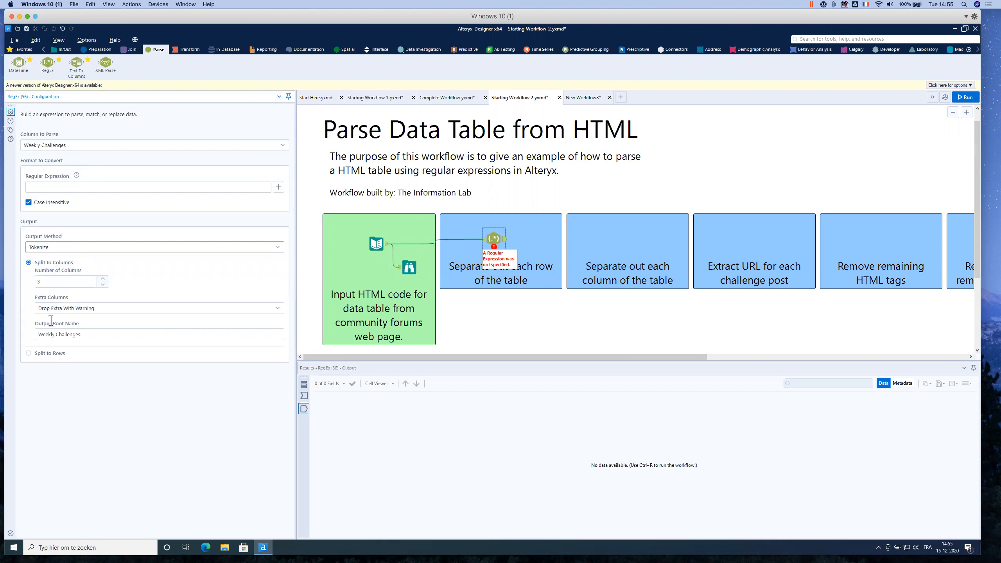
left_click(35, 355)
Enter <tr.*?>.*?</tr> as the regular expression of the row-splitting RegEx tool
left_click(56, 187)
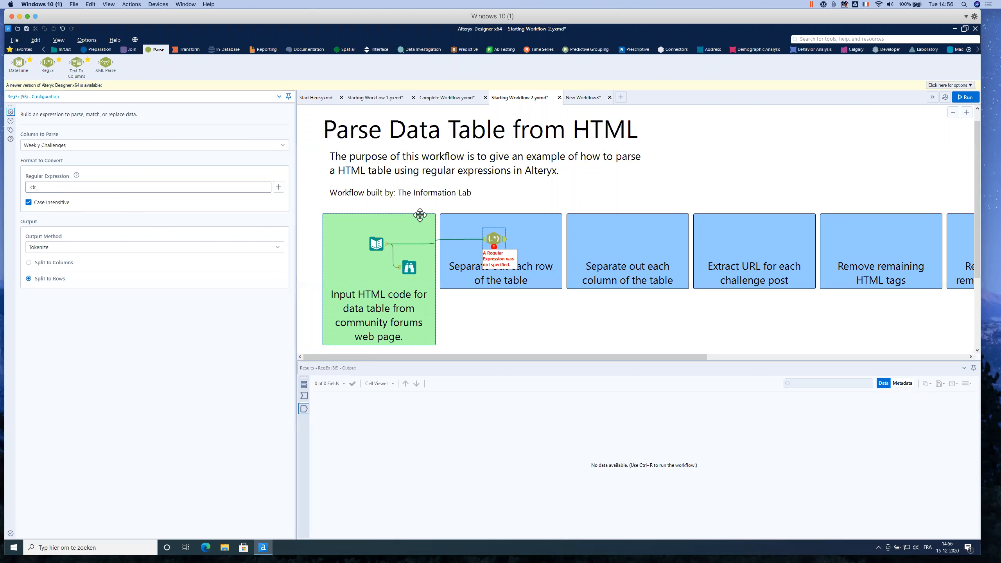
left_click(279, 187)
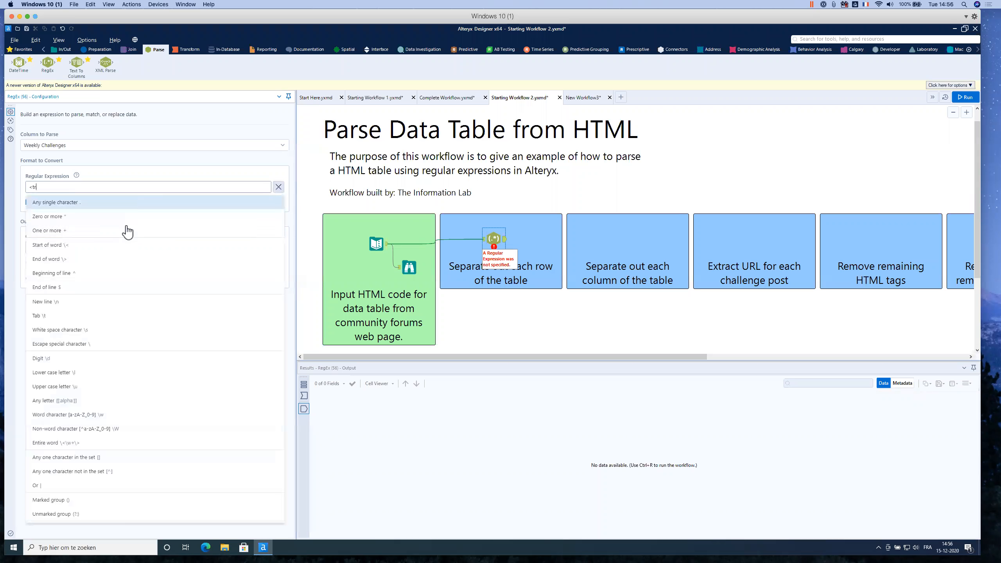
left_click(91, 210)
left_click(88, 207)
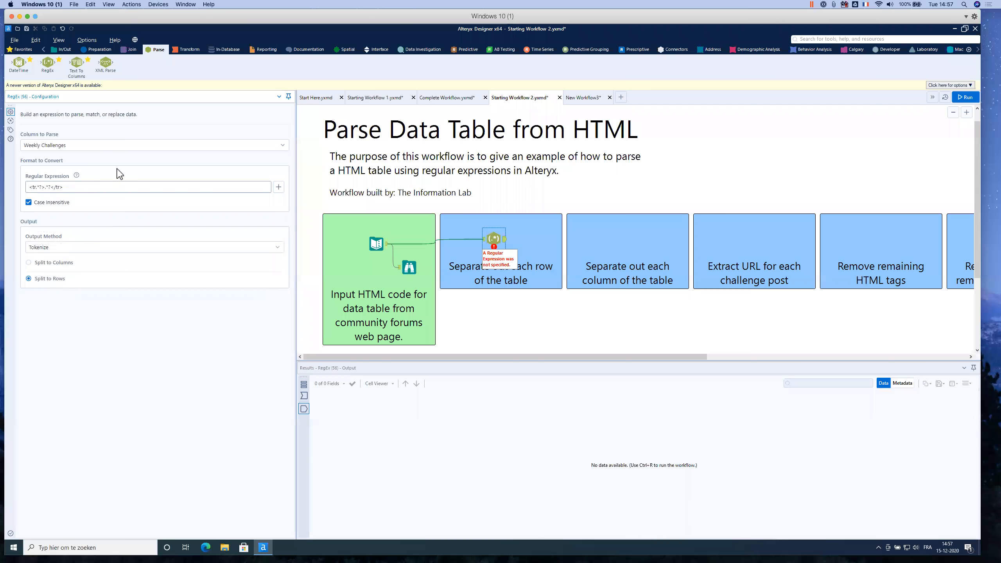
Run the workflow, show the row-splitting RegEx tool's output, and widen the Weekly Challenges column to read the full rows
left_click(964, 98)
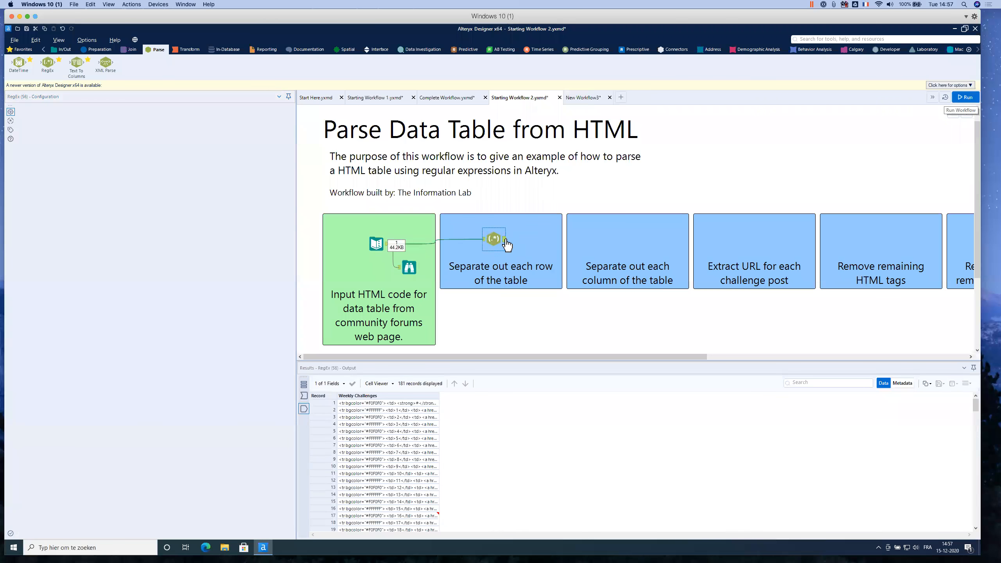
left_click(506, 243)
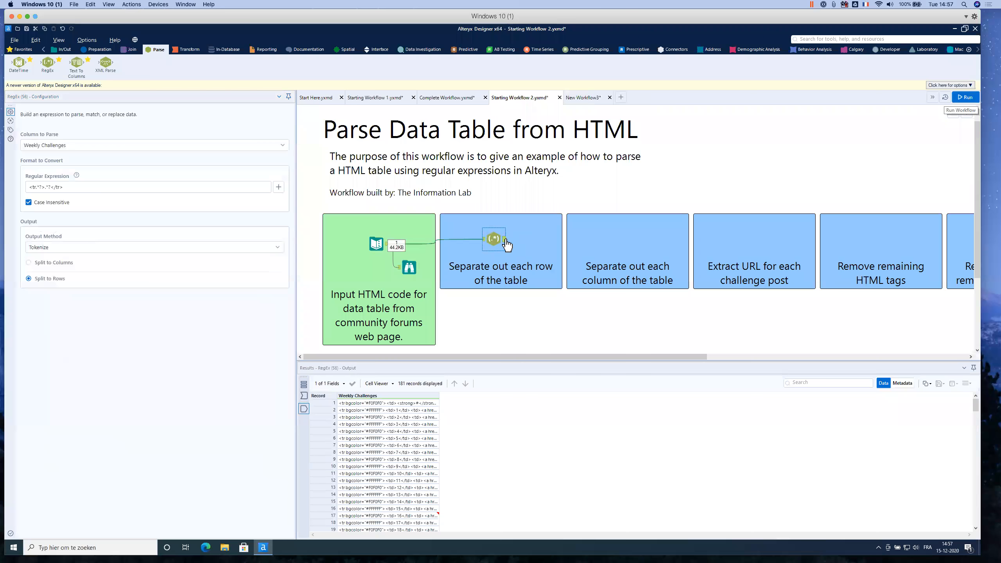
left_click(438, 396)
left_click(553, 406)
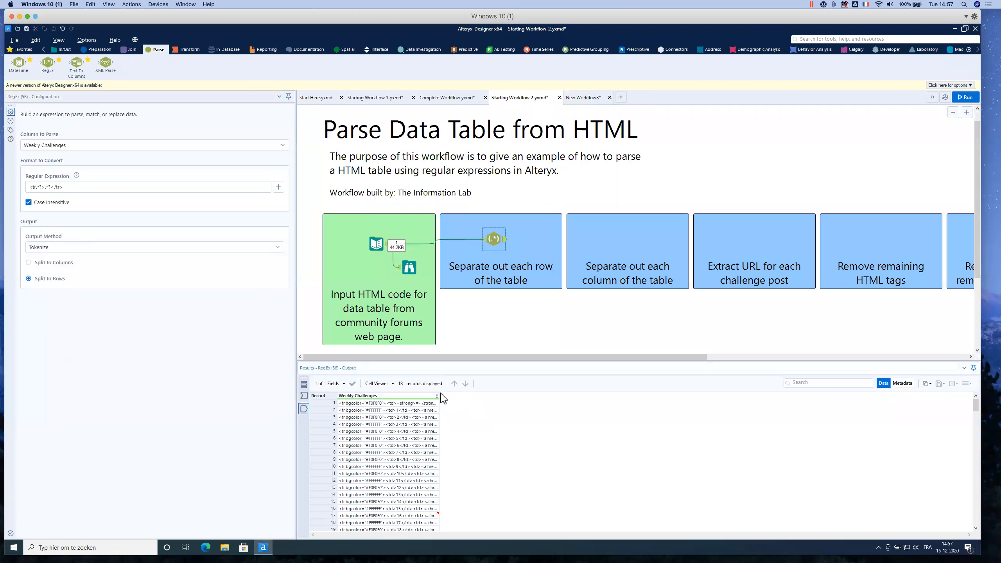
left_click_drag(438, 393, 858, 393)
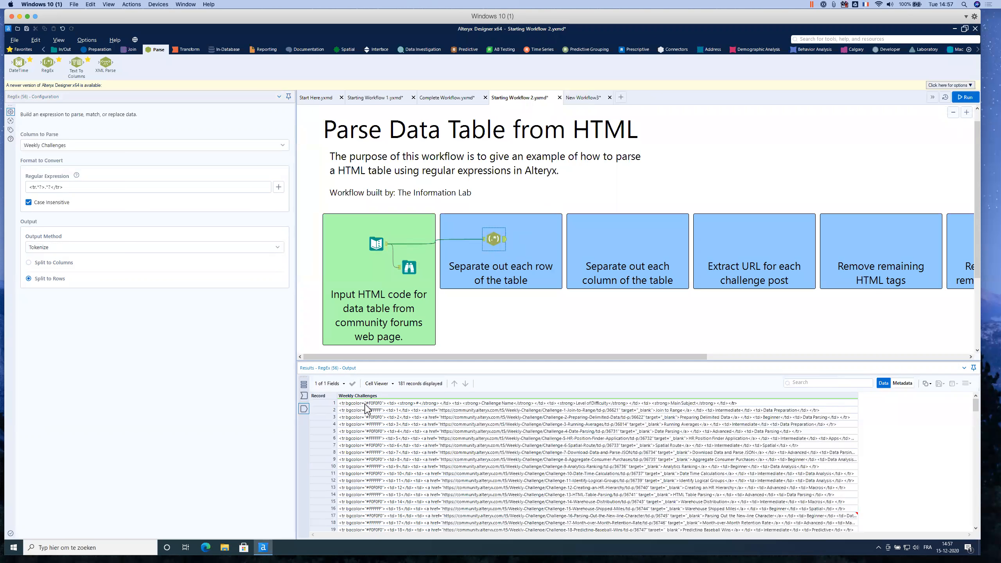
Compare the row-splitting expression with the first output record, widening the Weekly Challenges results column again
left_click(391, 404)
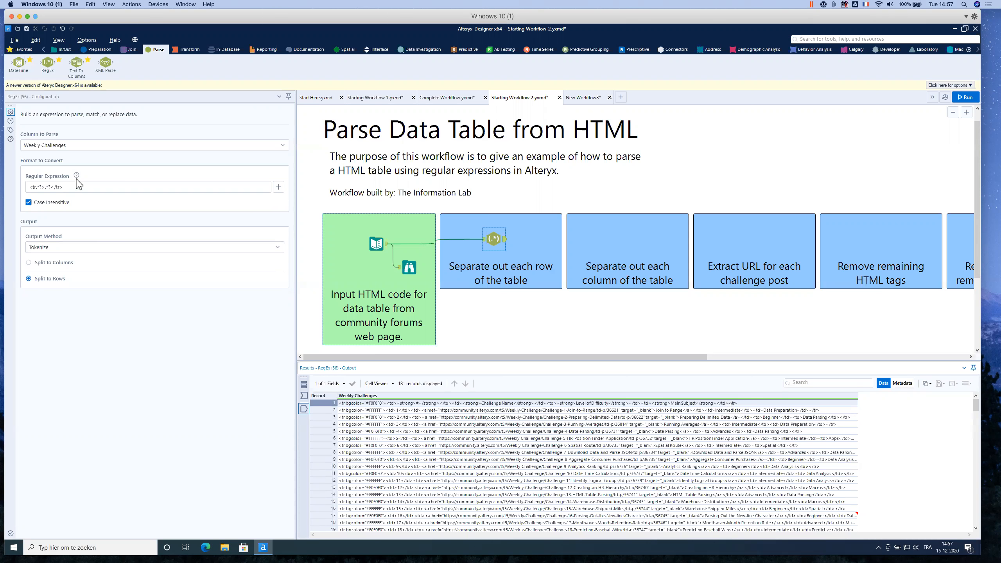
left_click_drag(71, 186, 29, 186)
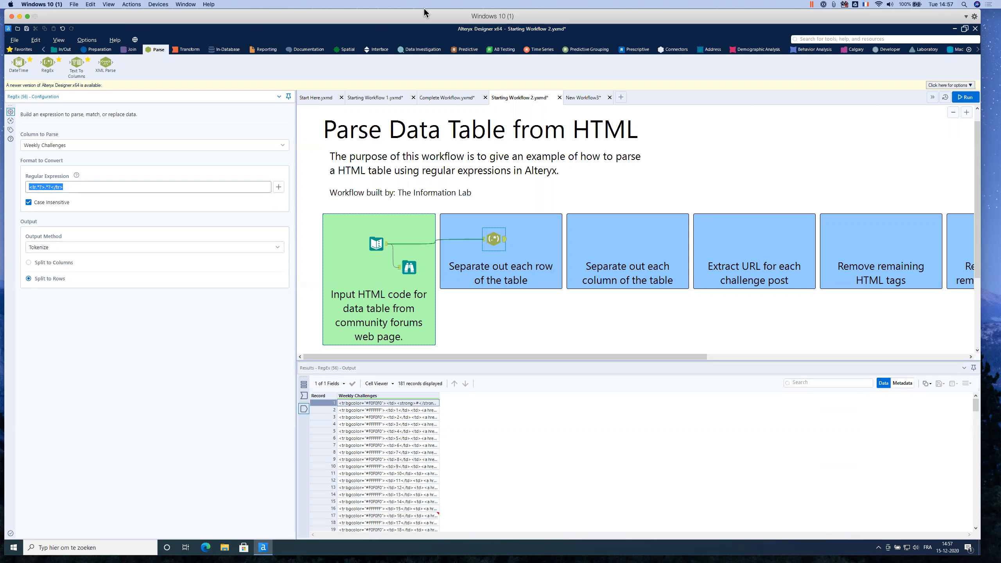
left_click(437, 396)
left_click(538, 411)
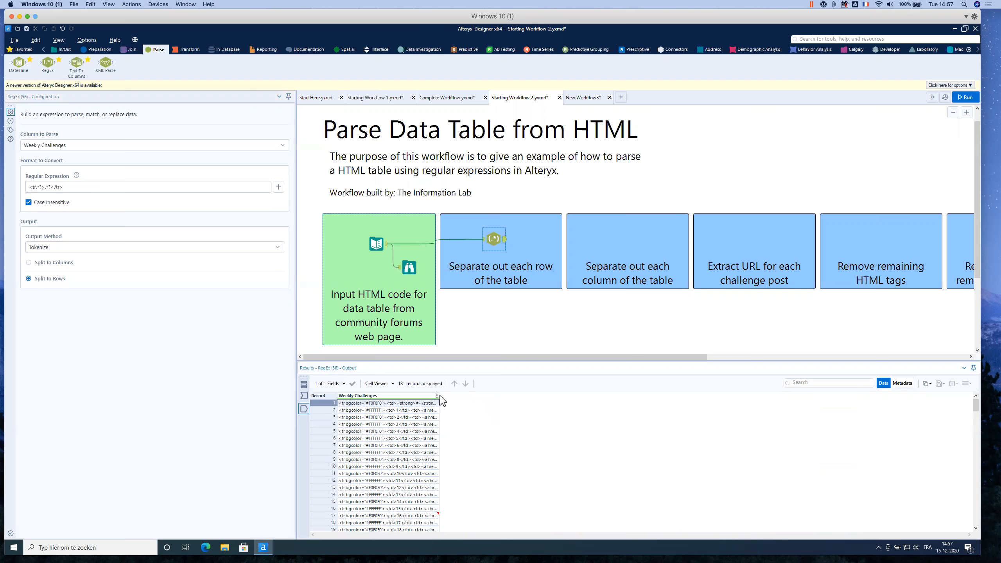
left_click_drag(439, 395, 877, 396)
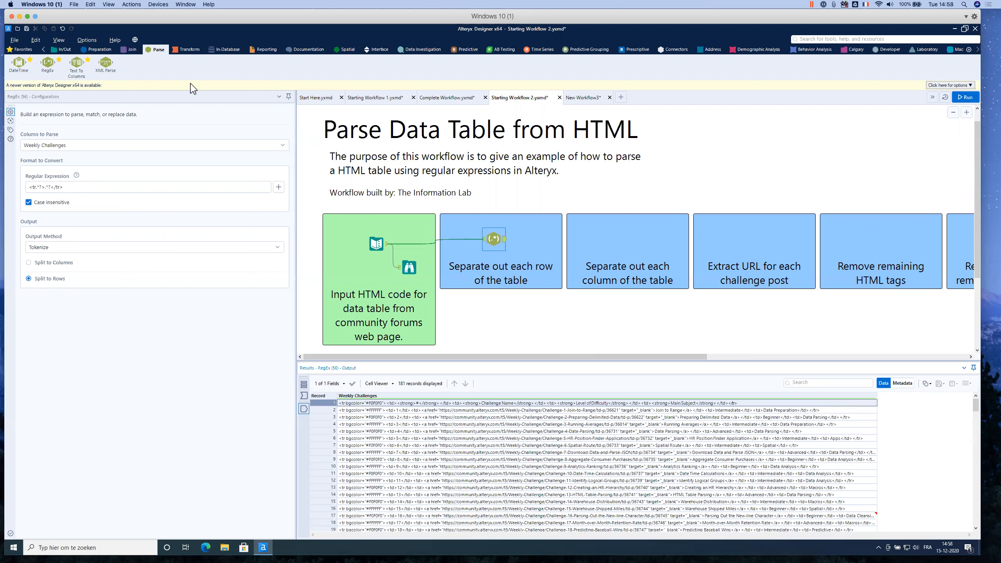
Add a RegEx tool to the "Separate out each column of the table" container, fed by the row-splitting tool, and set it to Tokenize into 4 columns
left_click_drag(48, 63, 616, 236)
left_click_drag(504, 238, 604, 258)
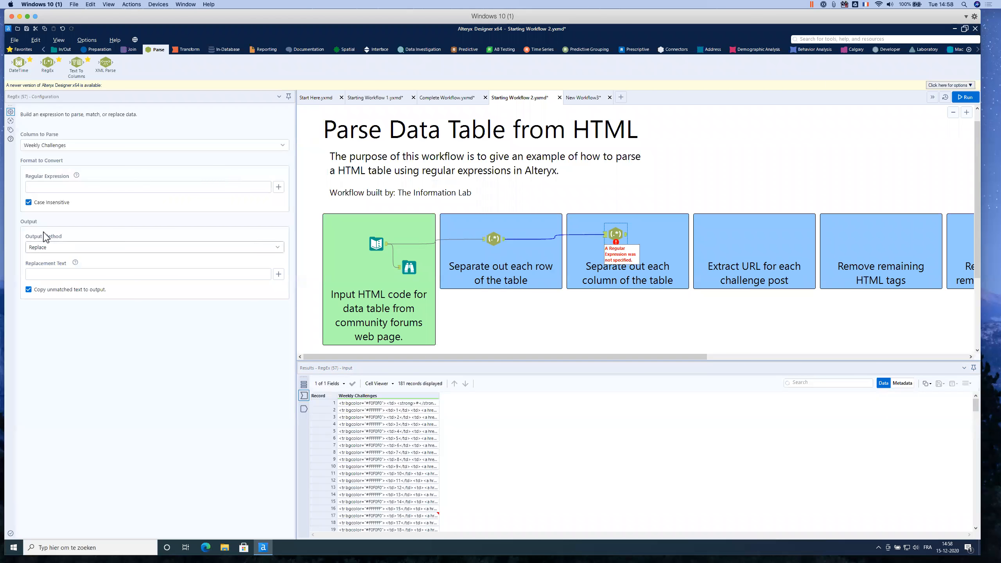
left_click(57, 248)
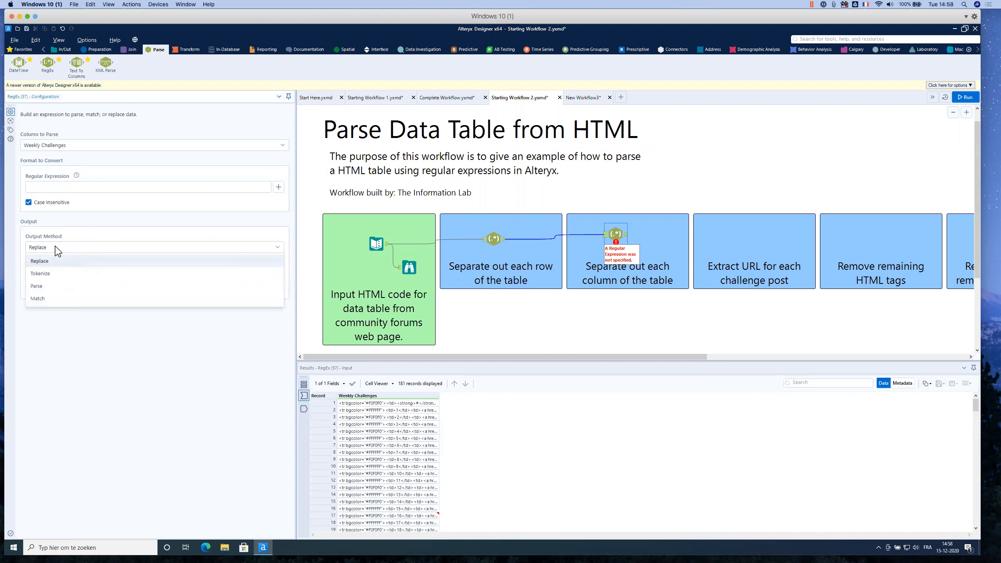
left_click(56, 274)
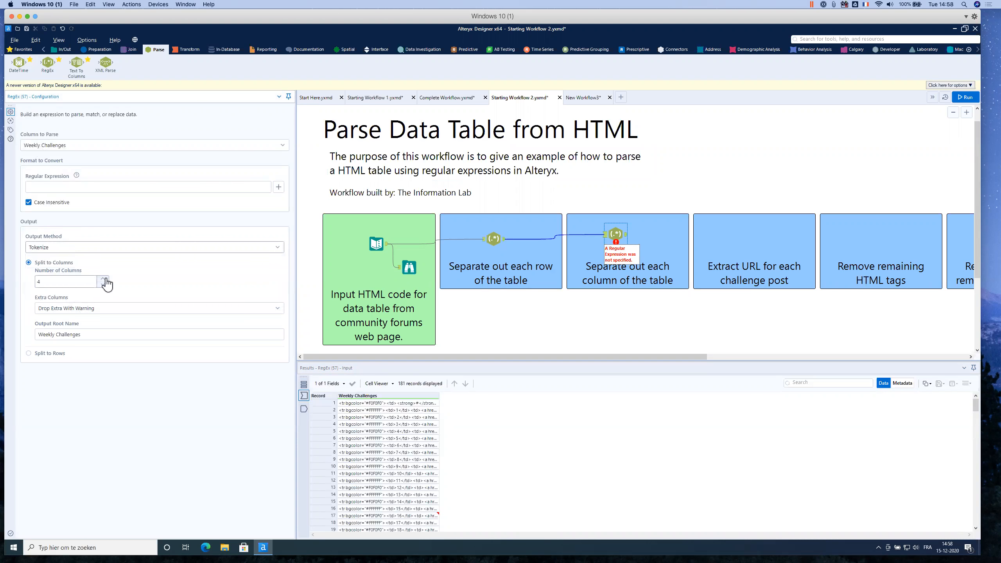
Enter <td>.*?</td> as the regular expression of the column-splitting RegEx tool
left_click(57, 188)
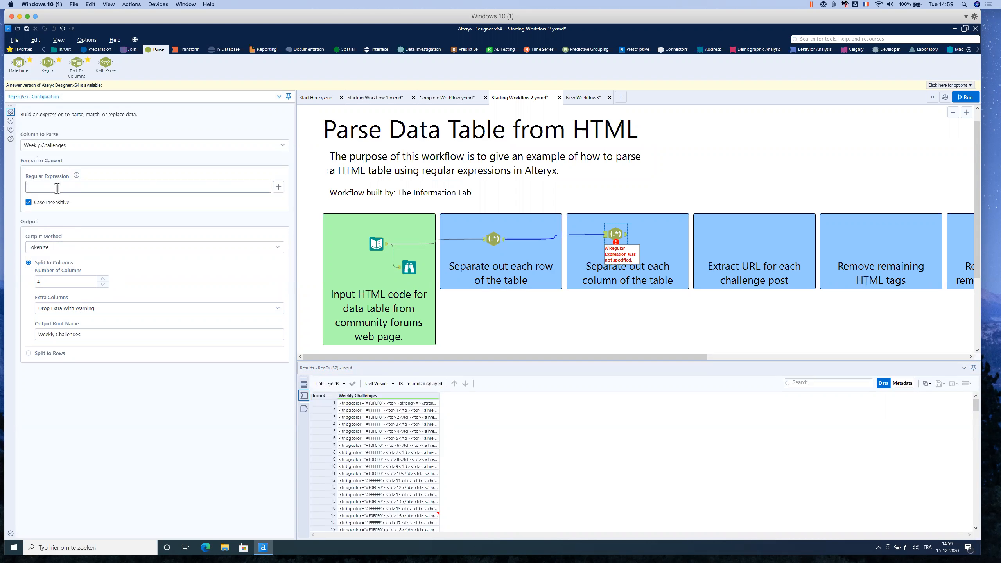
type("<td>")
left_click(279, 186)
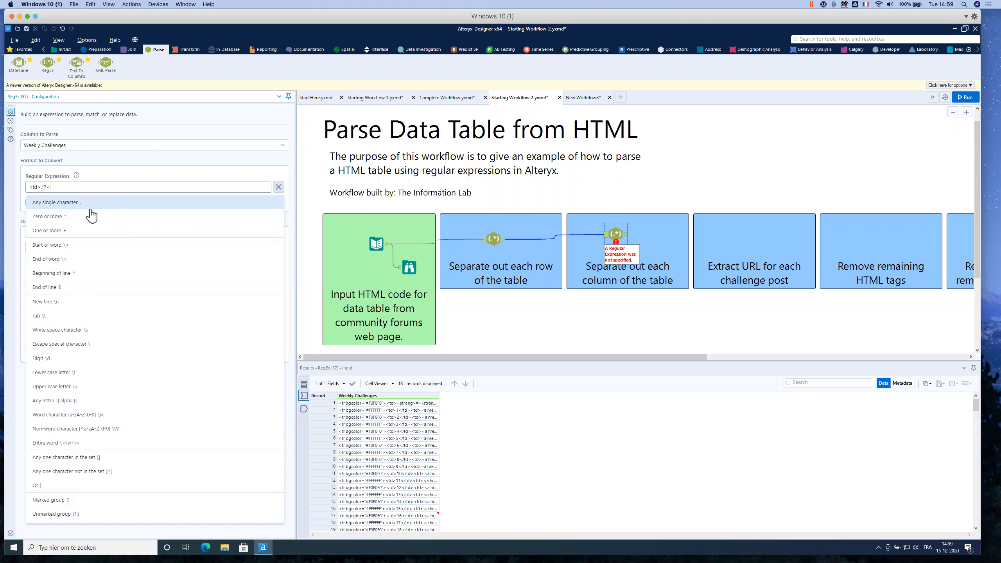
type("/td>")
Run the workflow and show the output of the column-splitting RegEx tool
left_click(642, 318)
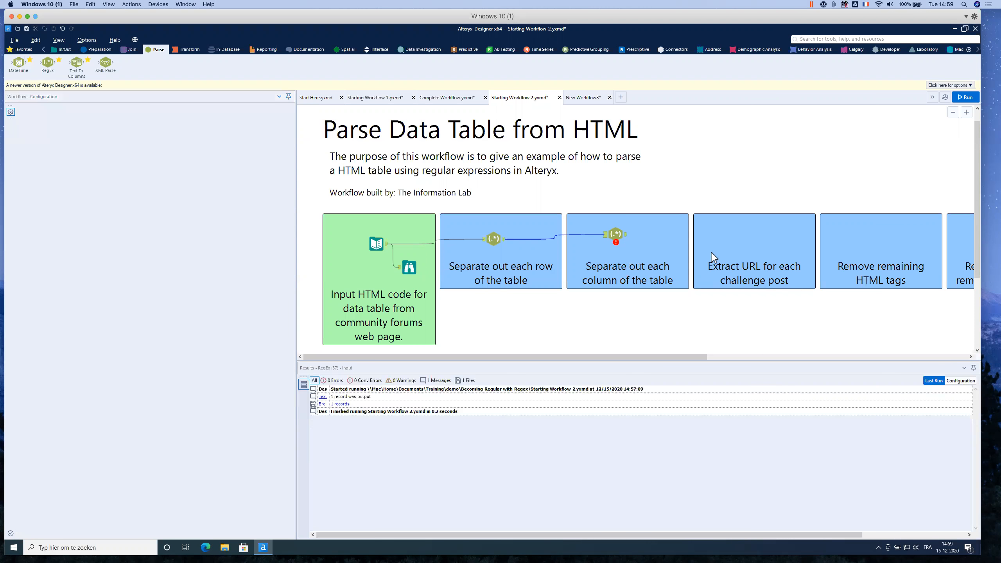
left_click(965, 97)
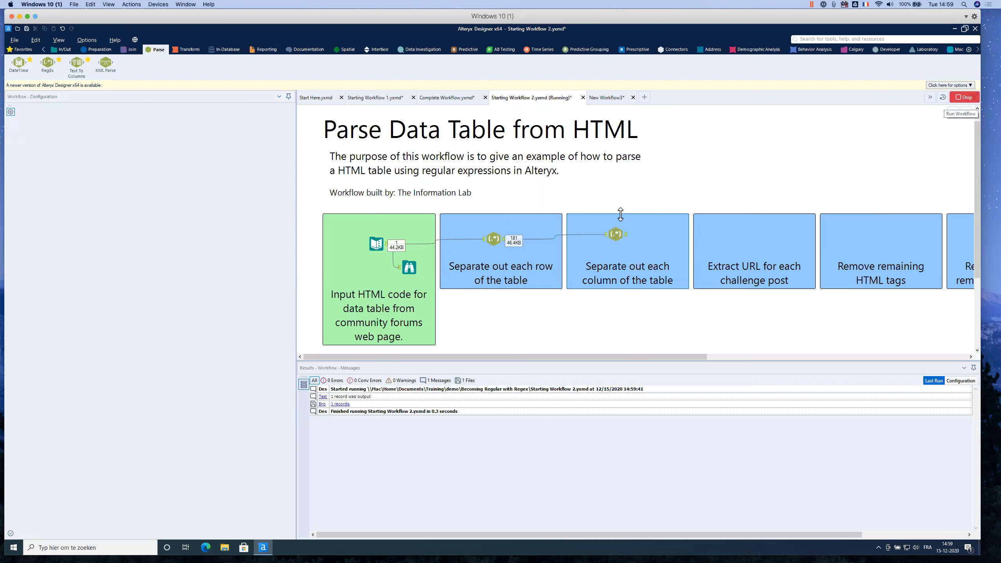
left_click(626, 235)
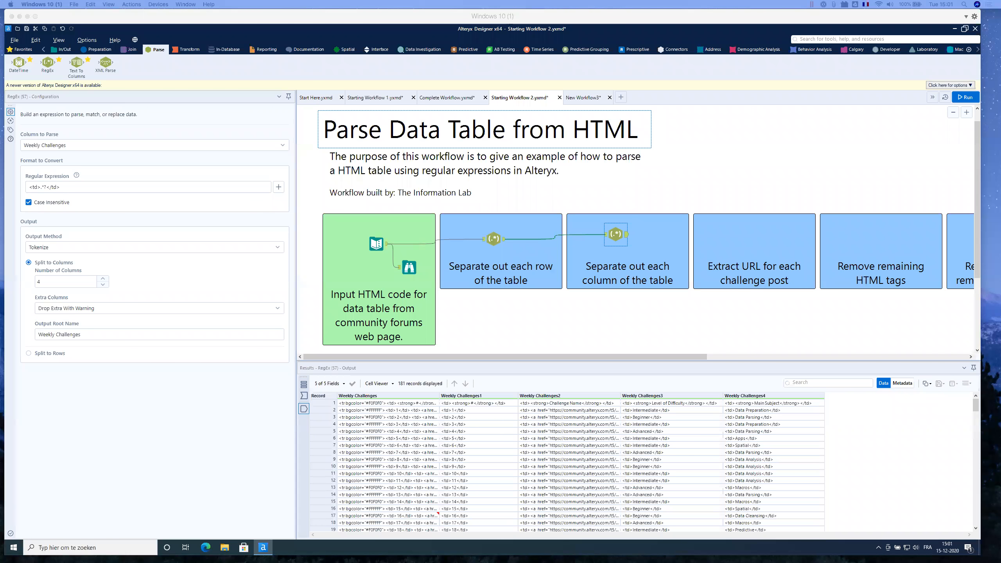
Switch to regex101.com in Safari, enlarge the window, and look through the Common Tokens in the quick reference
left_click_drag(0, 42, 177, 41)
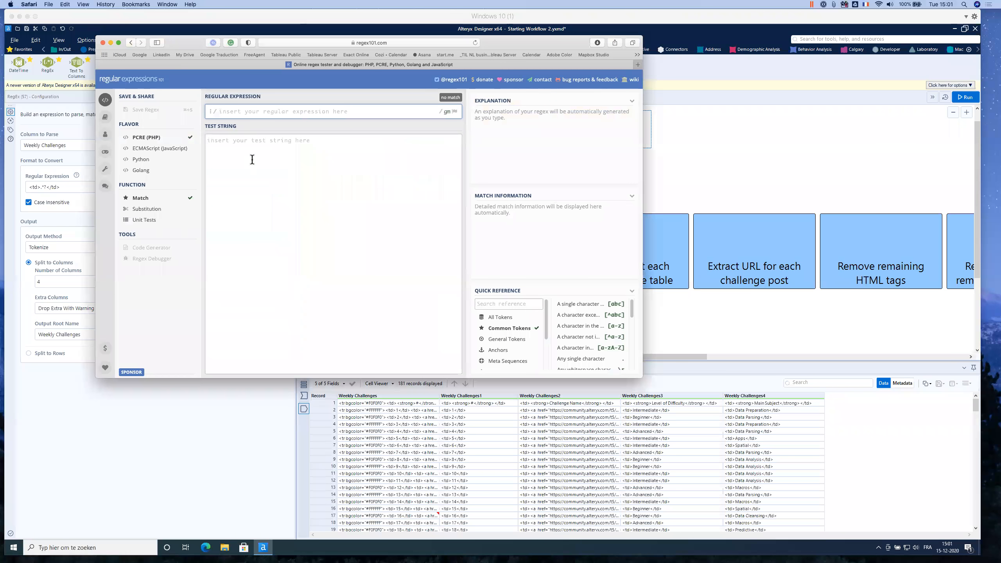
left_click_drag(643, 378, 794, 497)
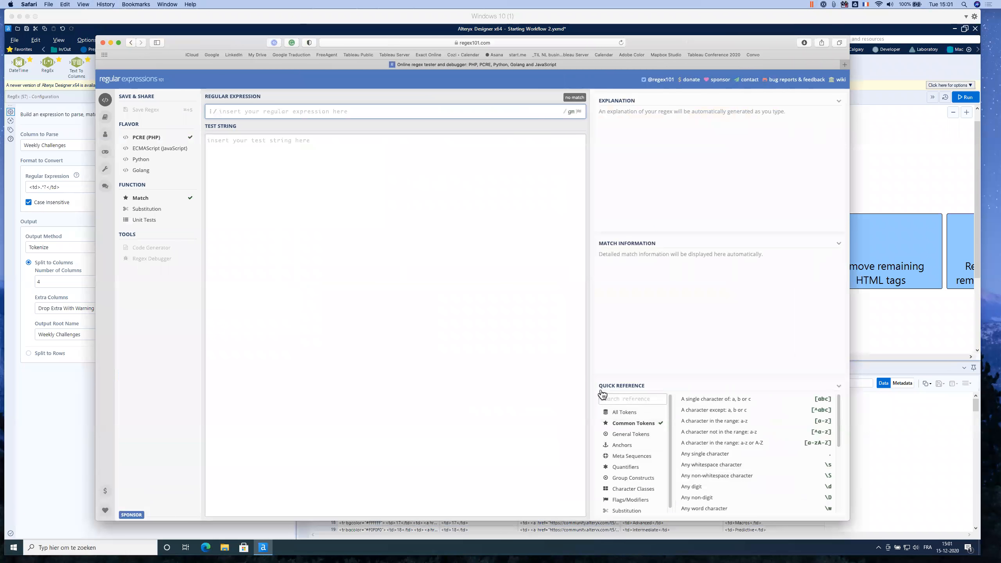
scroll(742, 447, "down", 2)
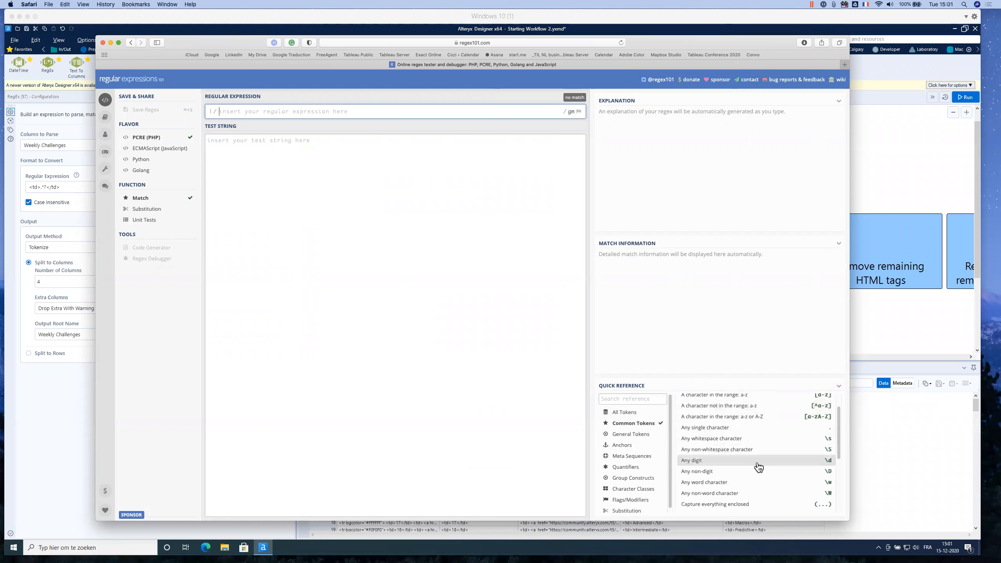
scroll(758, 468, "down", 4)
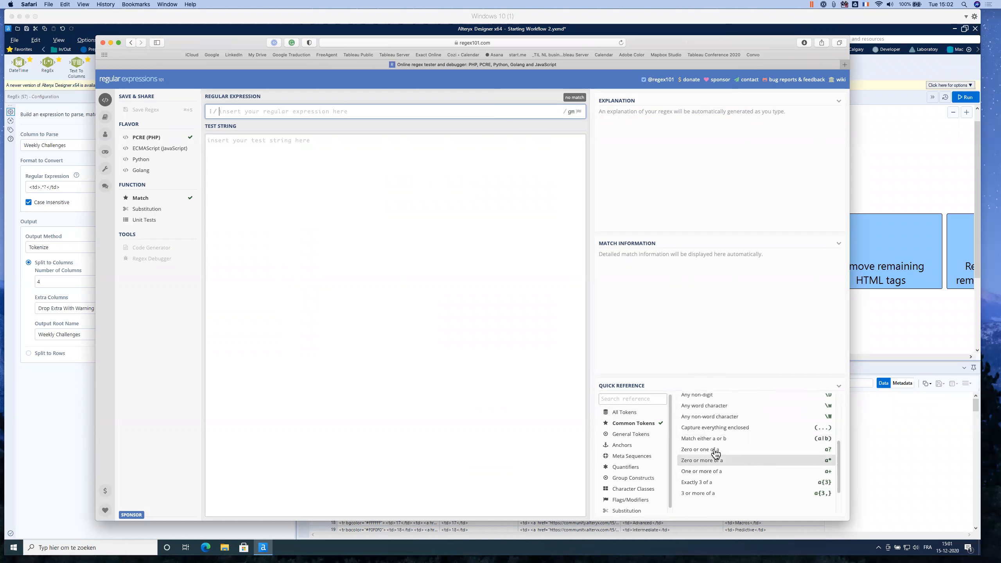
scroll(756, 449, "down", 2)
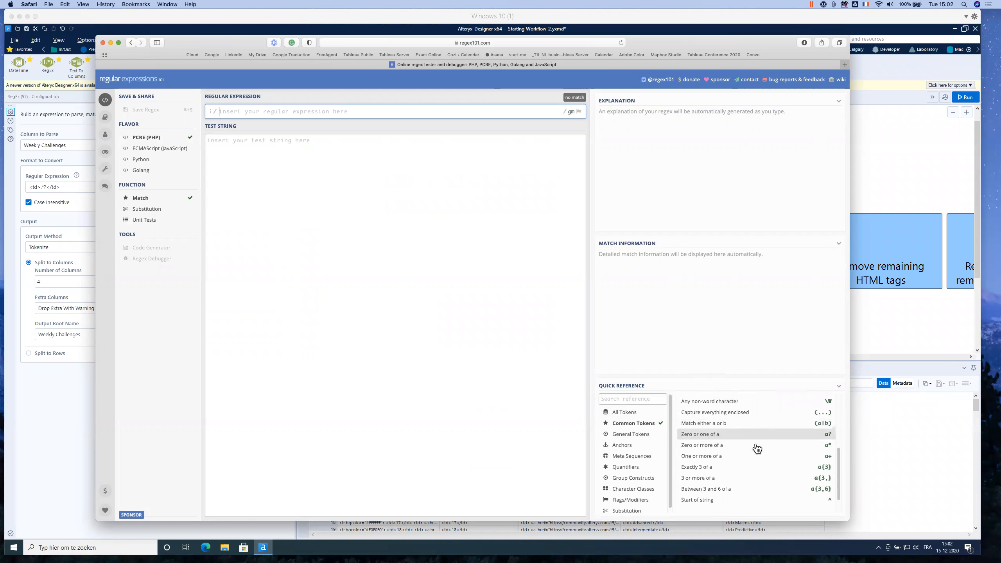
scroll(756, 449, "up", 3)
scroll(756, 448, "down", 2)
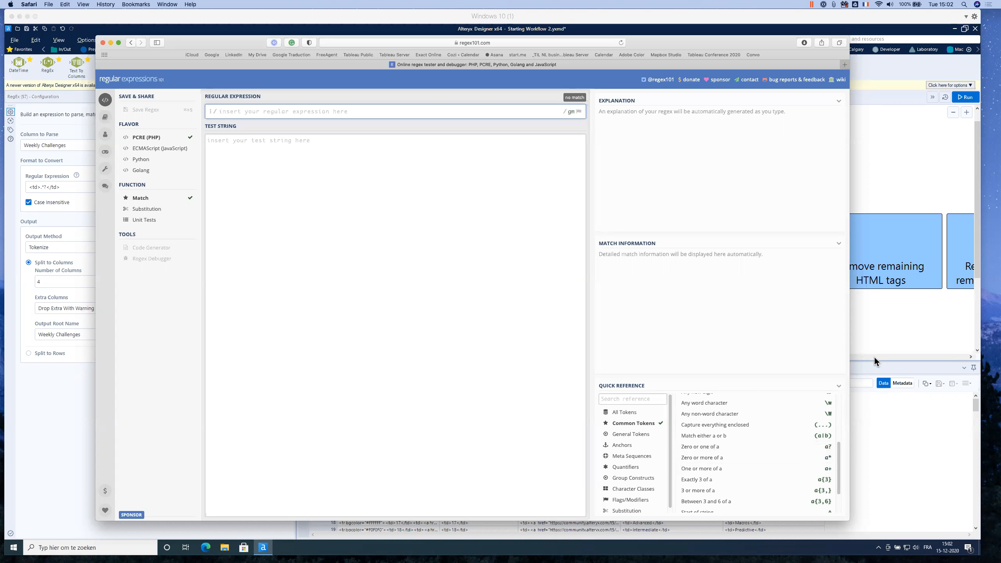
Return to Alteryx Designer, show the column-splitting RegEx tool's output, and widen Weekly Challenges2 while narrowing Weekly Challenges1
left_click(880, 138)
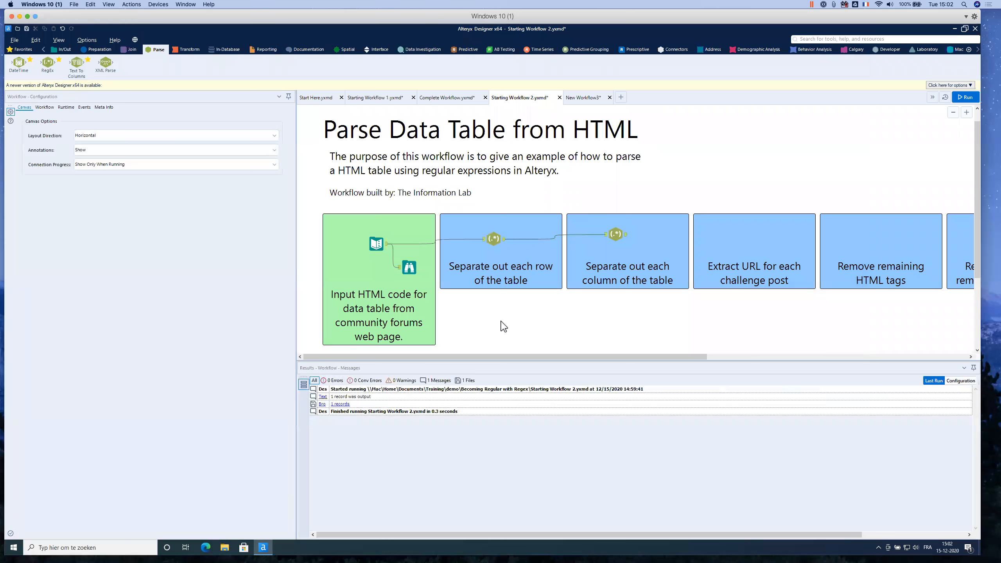
left_click(626, 235)
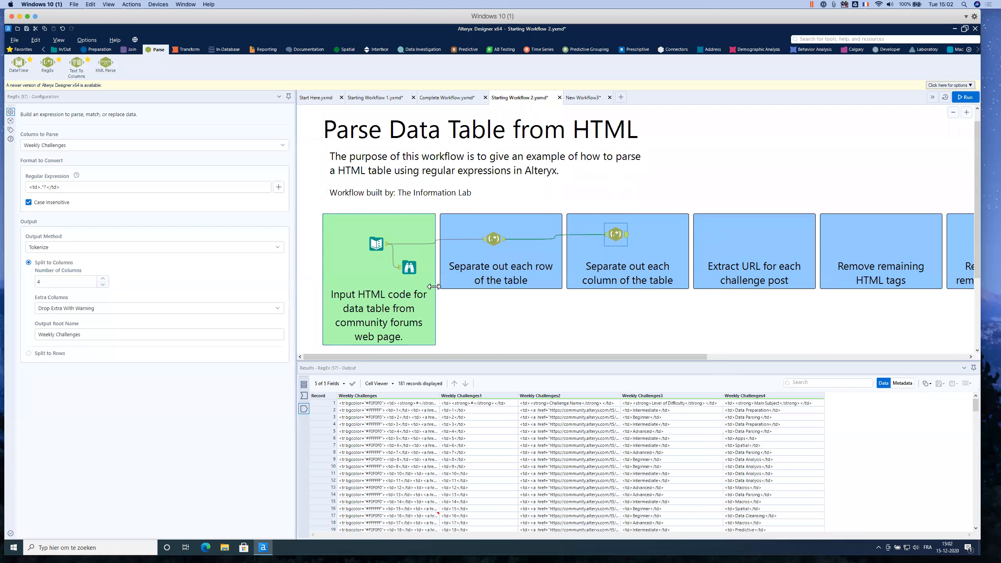
left_click_drag(619, 394, 799, 394)
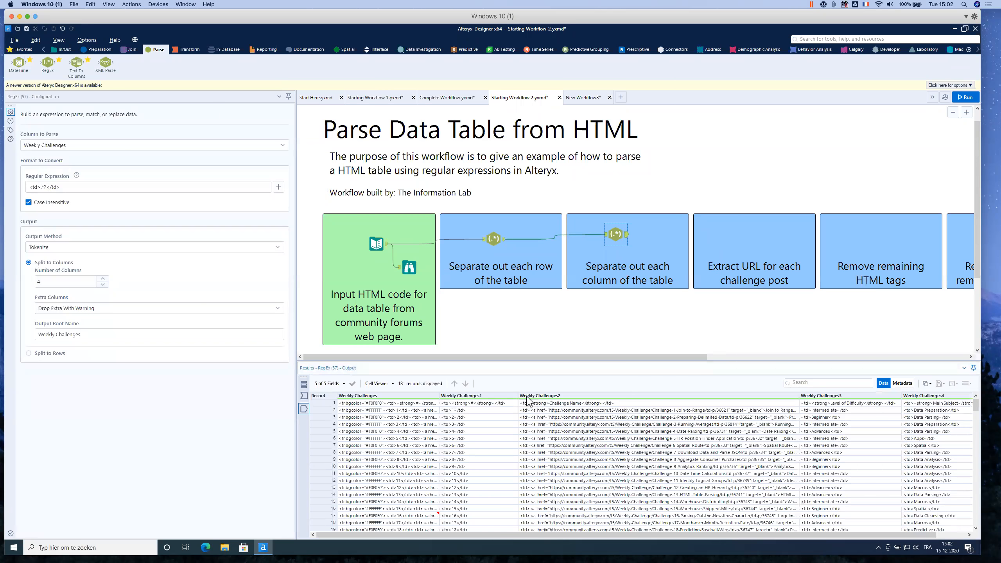
left_click_drag(517, 394, 494, 393)
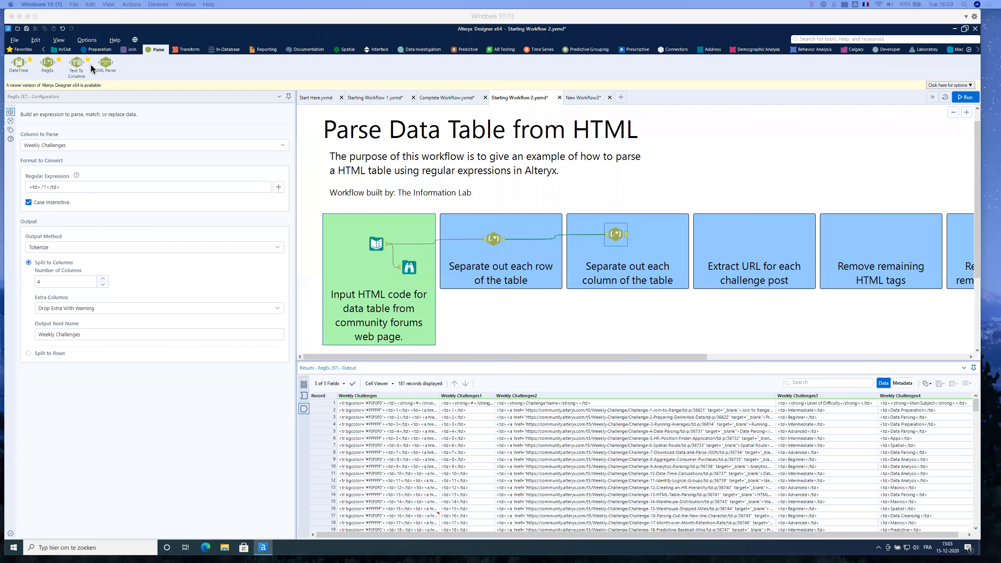
Add a RegEx tool to the "Extract URL for each challenge post" container, fed by the column-splitting tool, and set its output method to Parse
left_click_drag(48, 63, 728, 234)
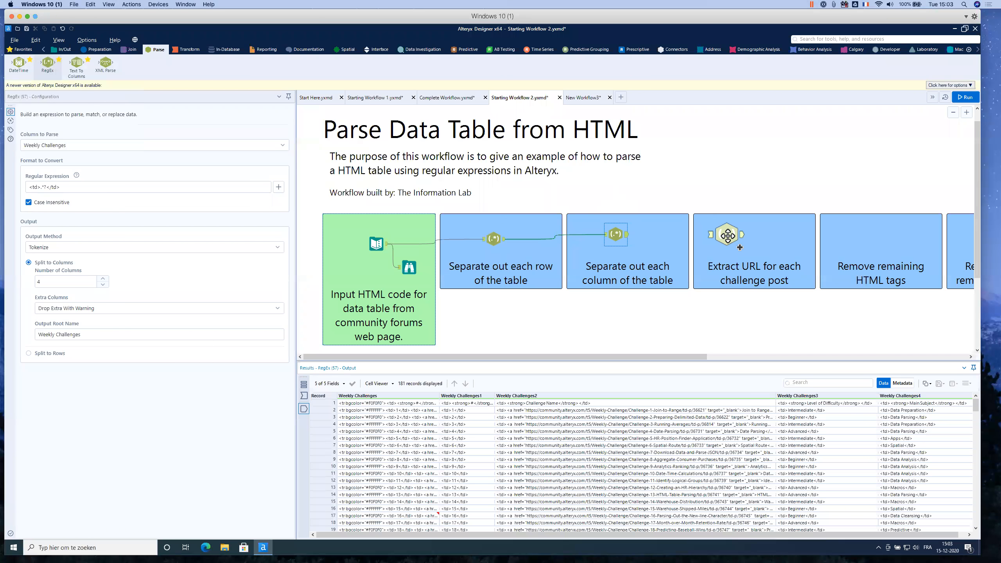
left_click_drag(625, 234, 725, 235)
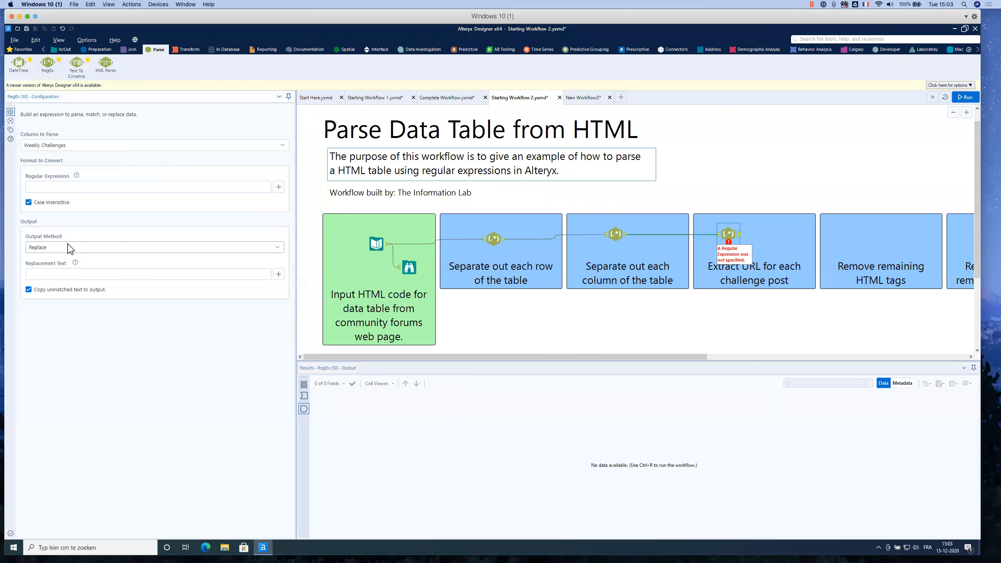
left_click(67, 248)
left_click(57, 285)
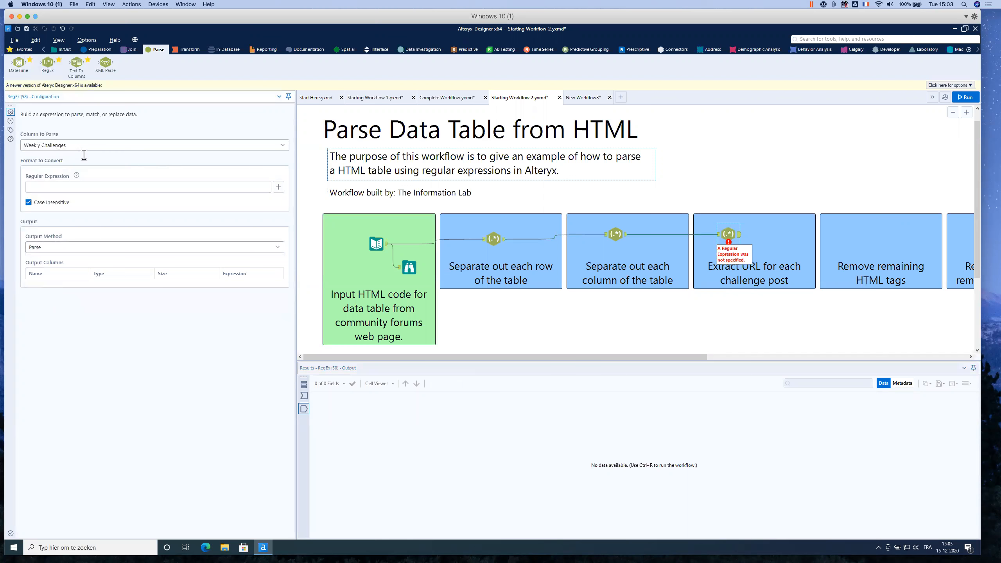
Check the column-splitting tool's output for the column holding the URLs, and set the URL RegEx tool's column to parse to Weekly Challenges2
left_click(624, 235)
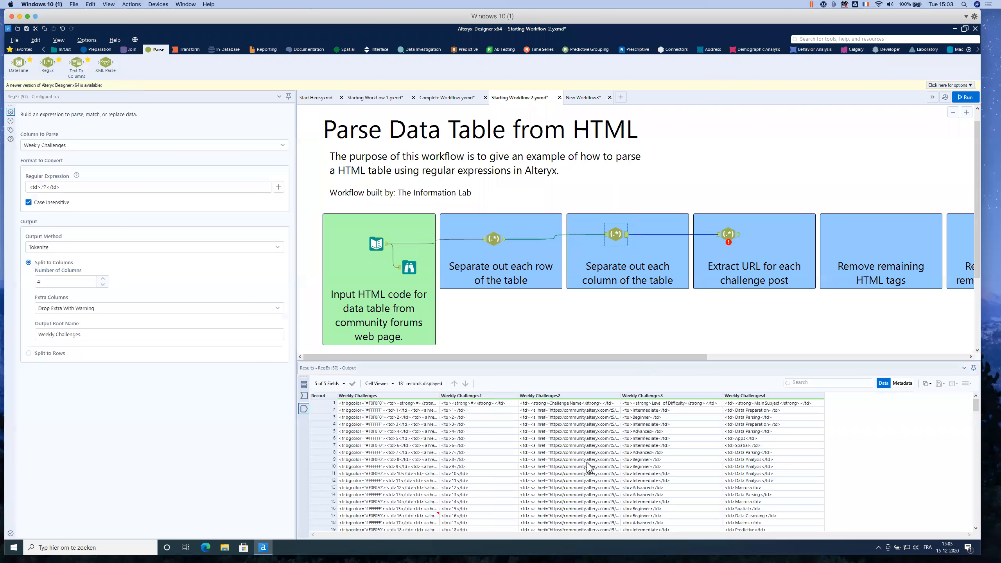
left_click(728, 234)
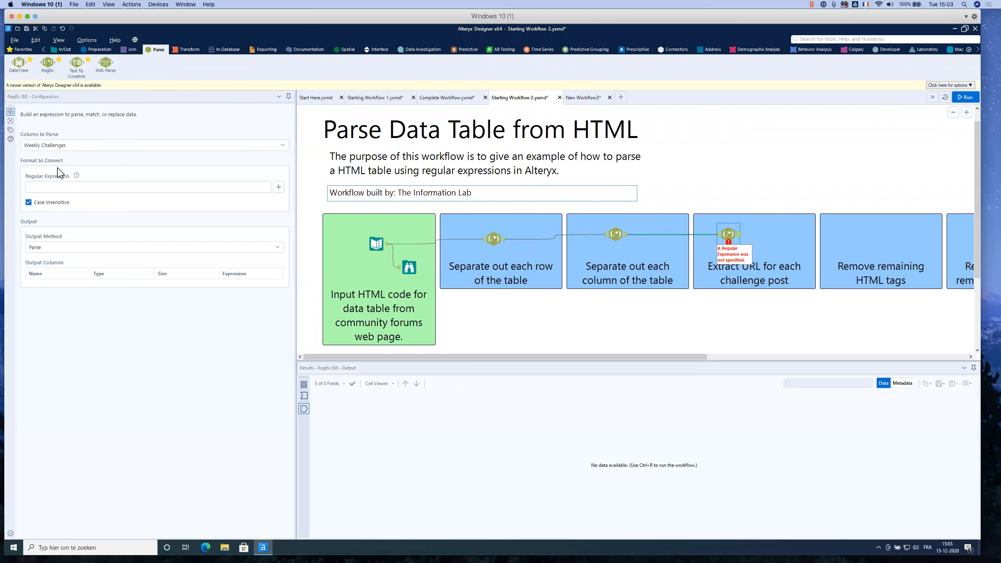
left_click(63, 147)
left_click(66, 185)
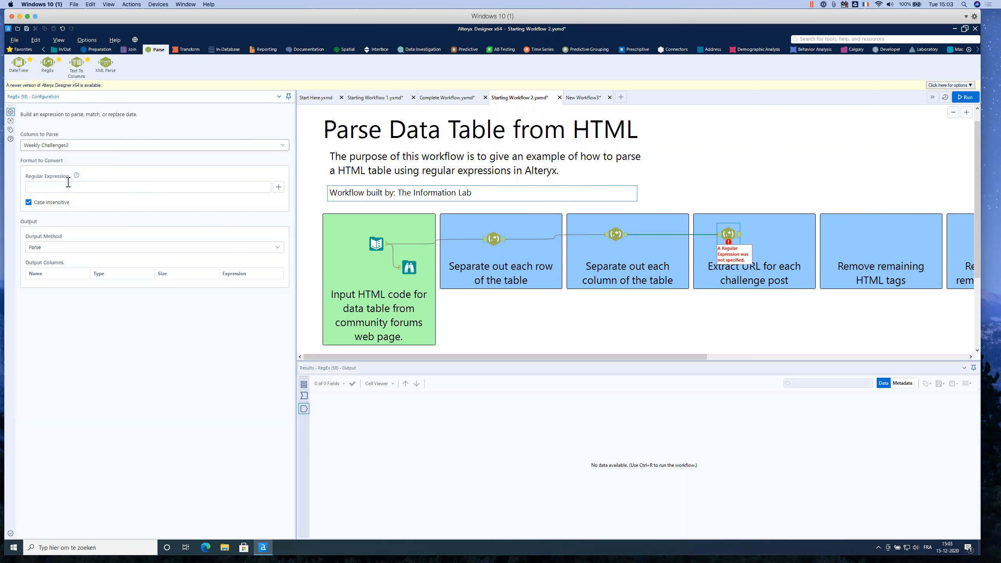
Set the URL RegEx tool's regular expression to <a ref="(.*?)", run the workflow, and show the tool's output
left_click(66, 189)
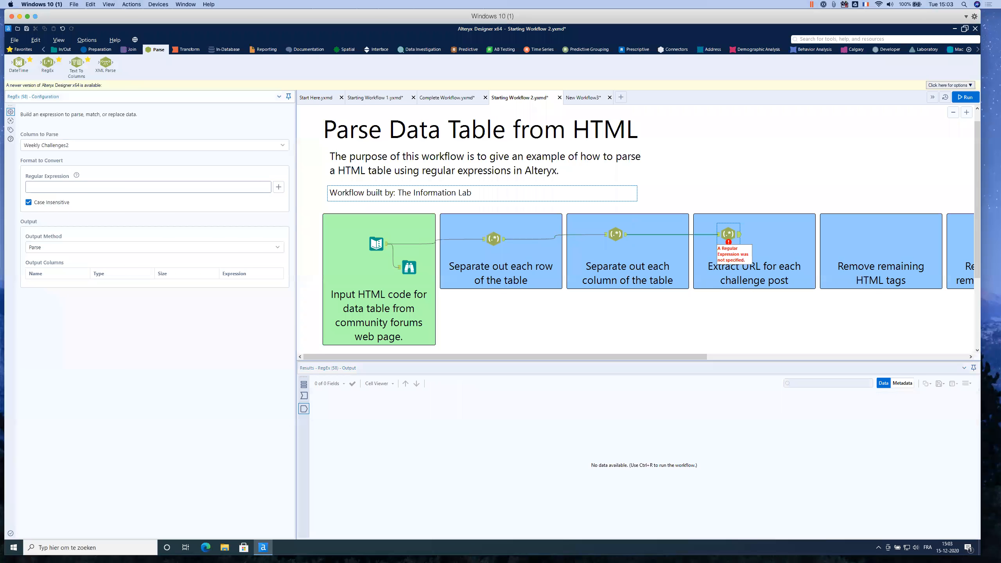
type("<a ref=\"(")
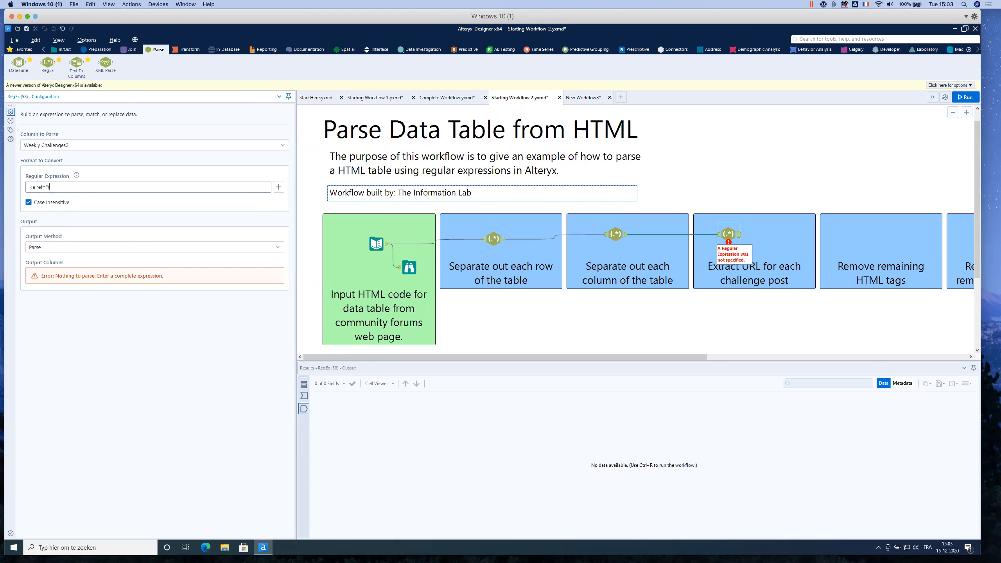
type(")")
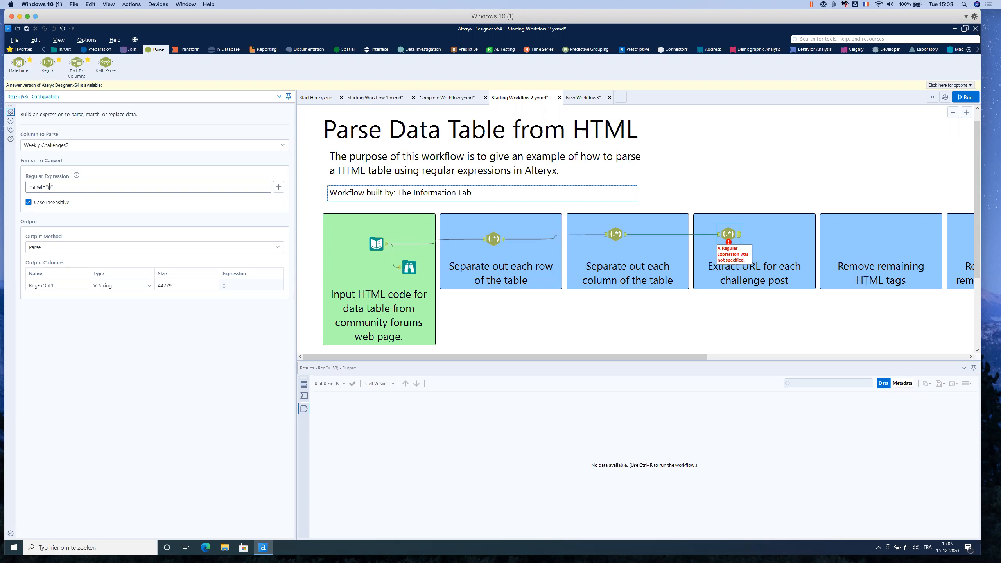
left_click(280, 189)
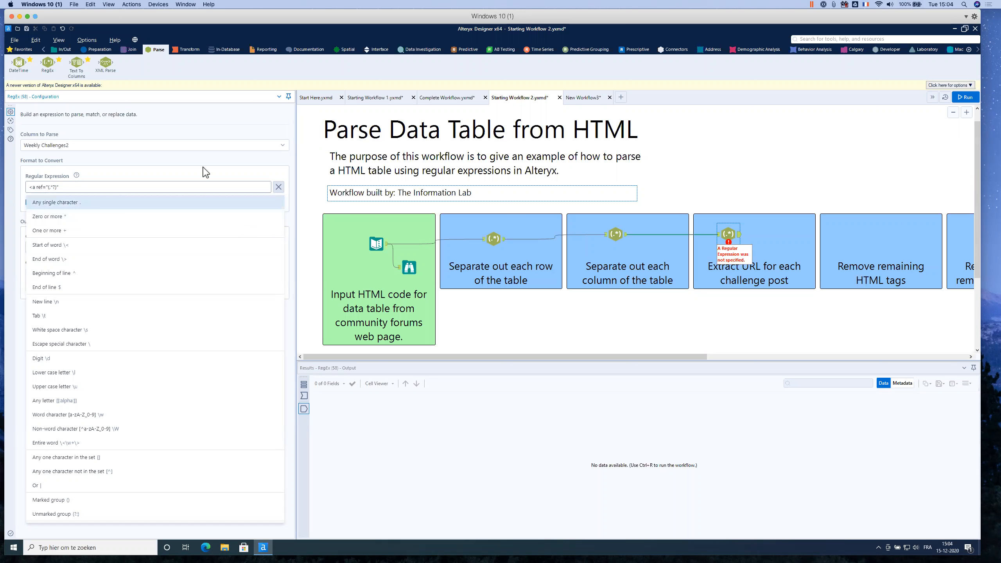
left_click(565, 327)
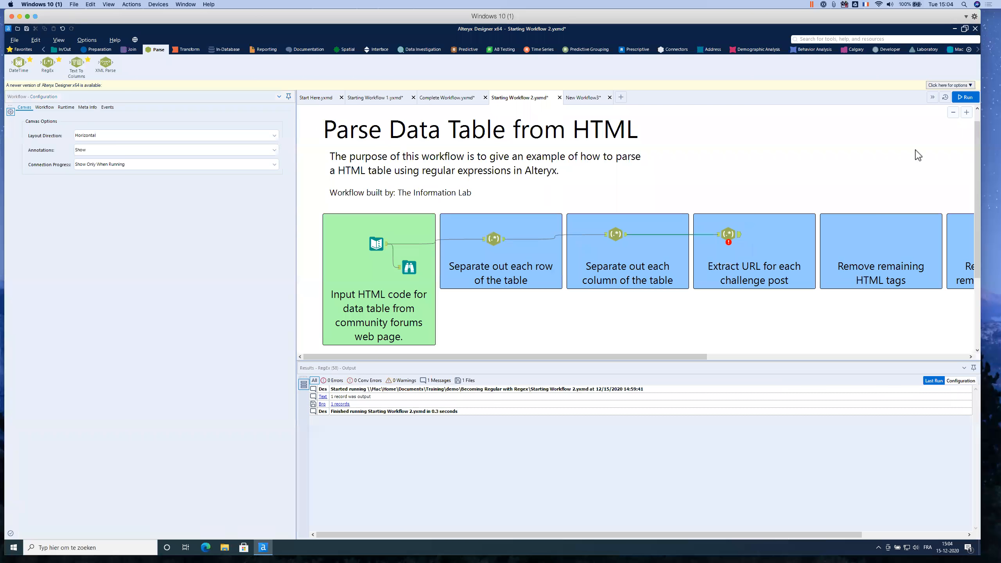
left_click(965, 97)
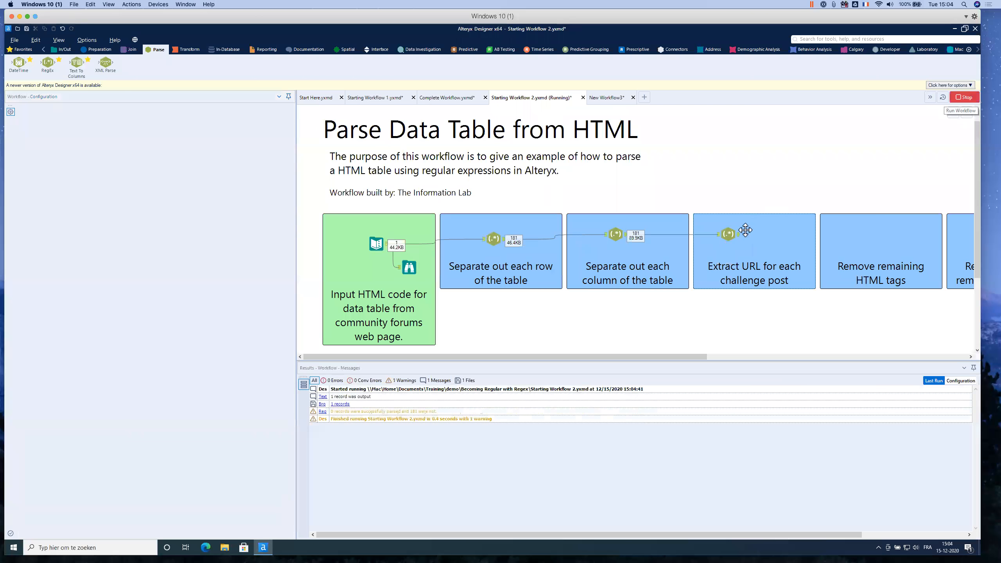
left_click(739, 237)
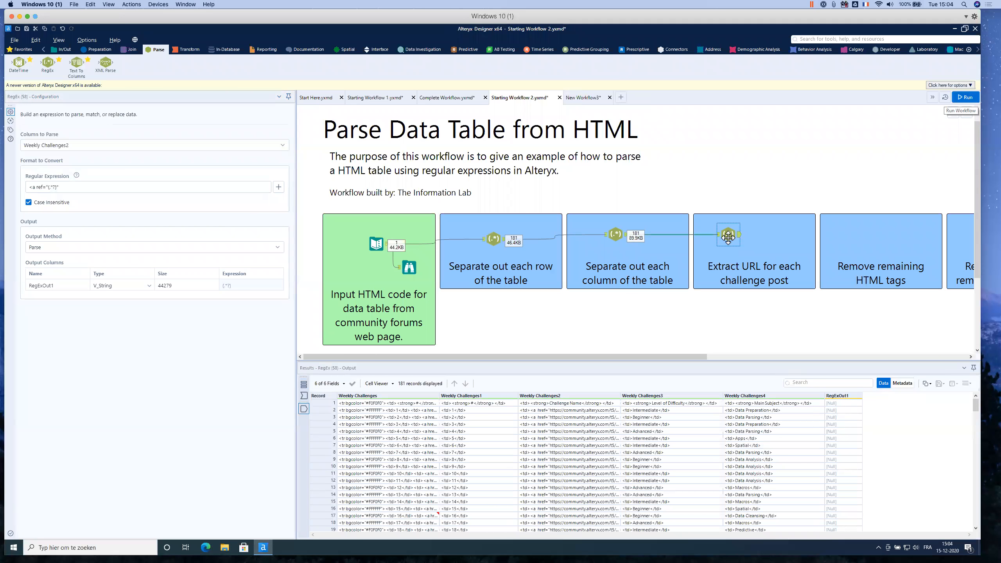
Correct the URL RegEx tool's expression to <a href="(.*?)", rerun the workflow, and enlarge the RegExOut1 column in the results
left_click(81, 188)
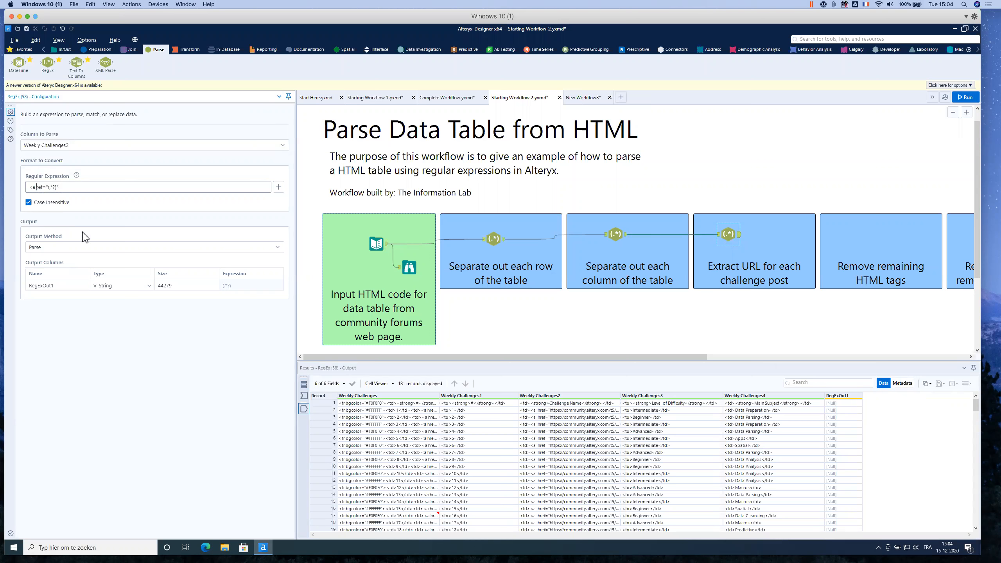
type("h")
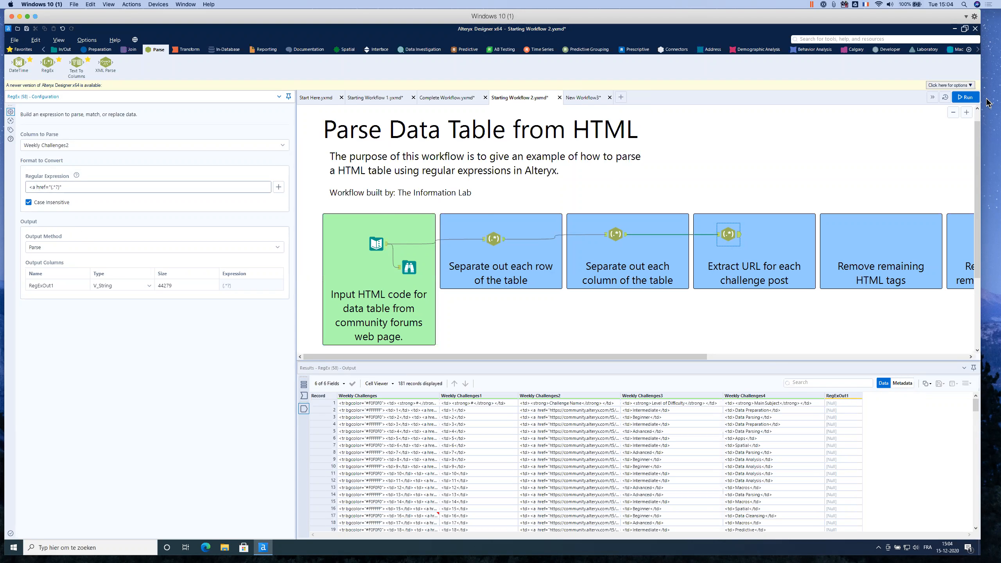
left_click(971, 98)
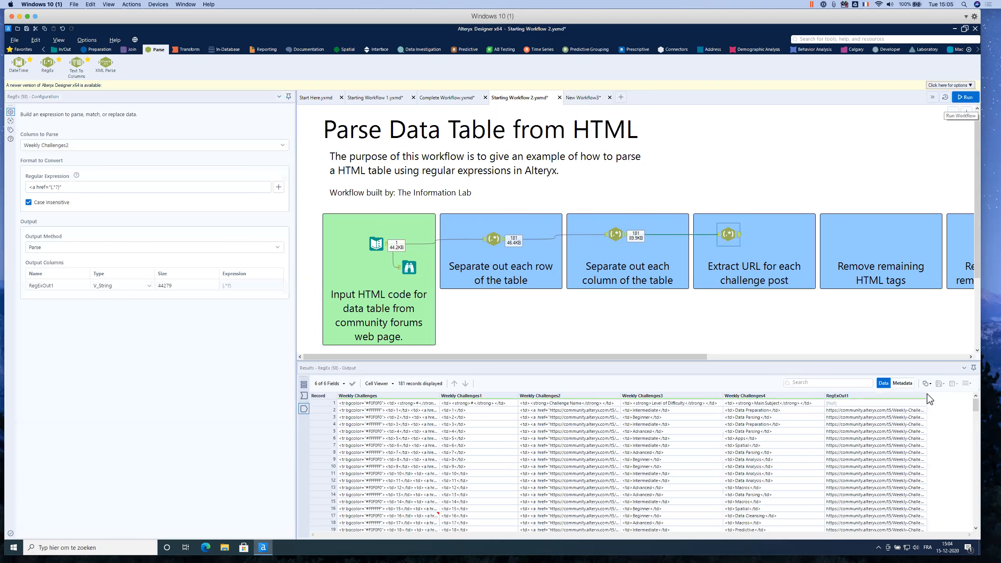
left_click_drag(927, 396, 972, 397)
left_click_drag(828, 534, 902, 535)
left_click_drag(816, 395, 800, 398)
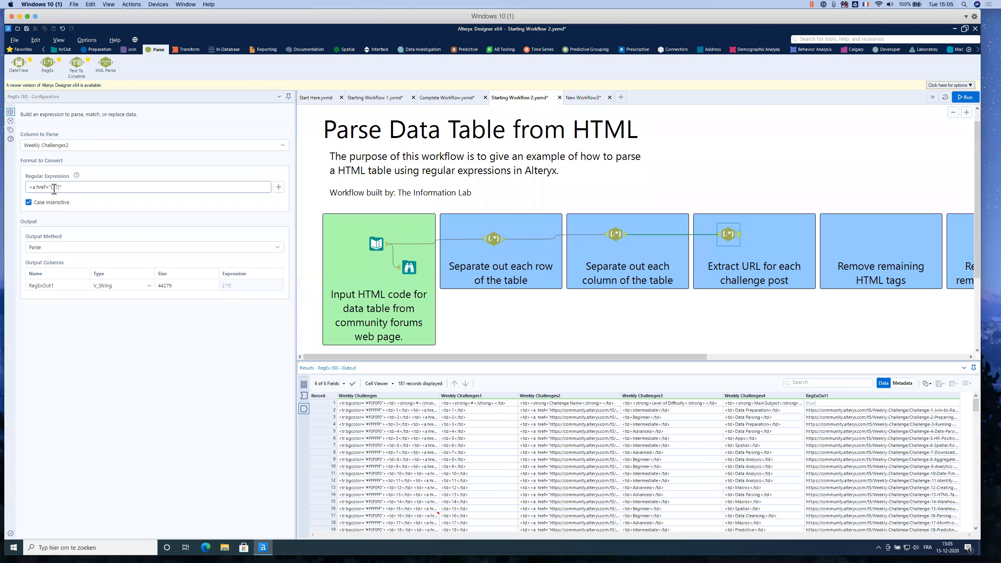
Rename the URL RegEx tool's output column to URL, then rerun the workflow and show the tool's output
left_click(55, 285)
left_click_drag(59, 283, 9, 286)
type("URL")
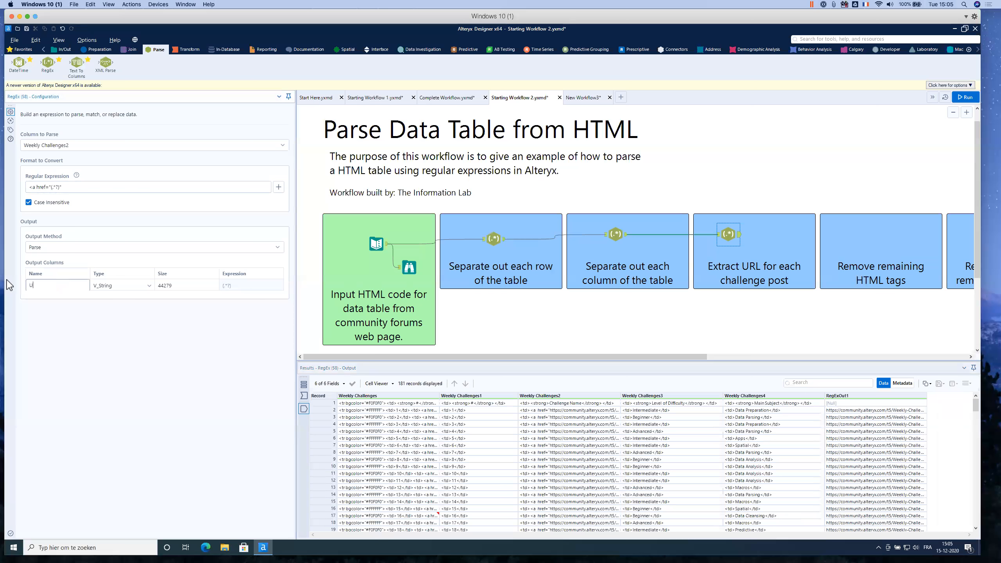
left_click(578, 311)
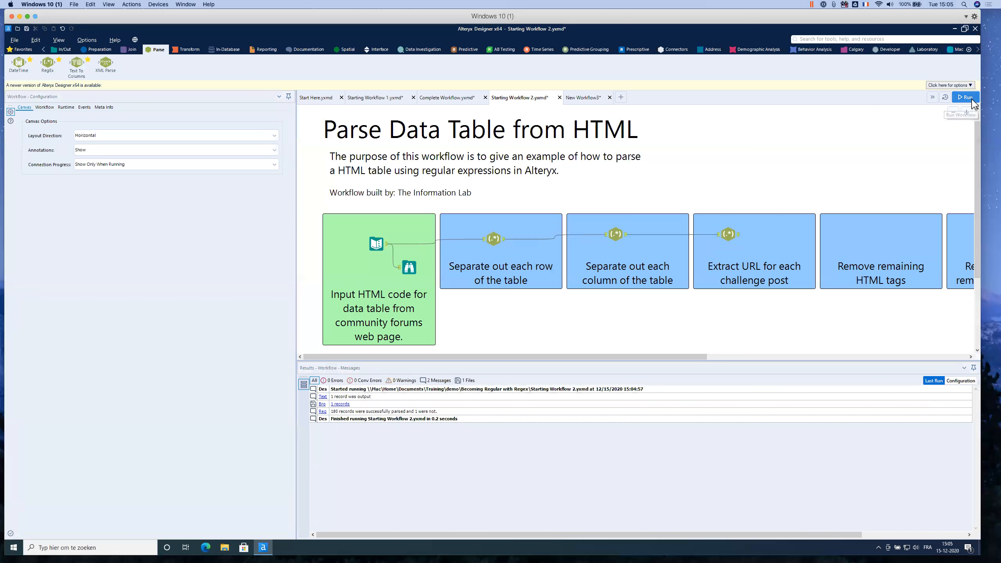
left_click(965, 97)
left_click(730, 234)
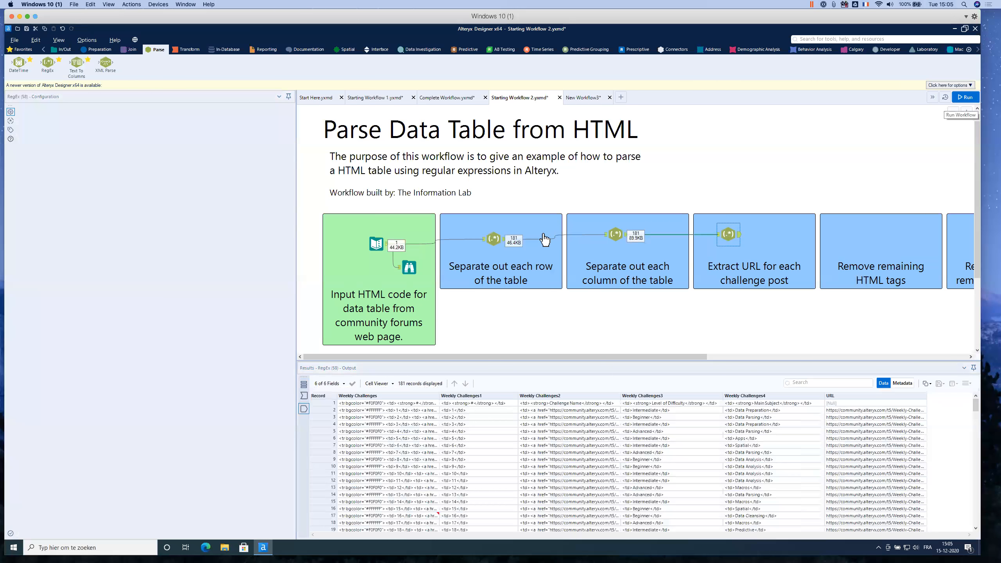
left_click_drag(69, 187, 23, 186)
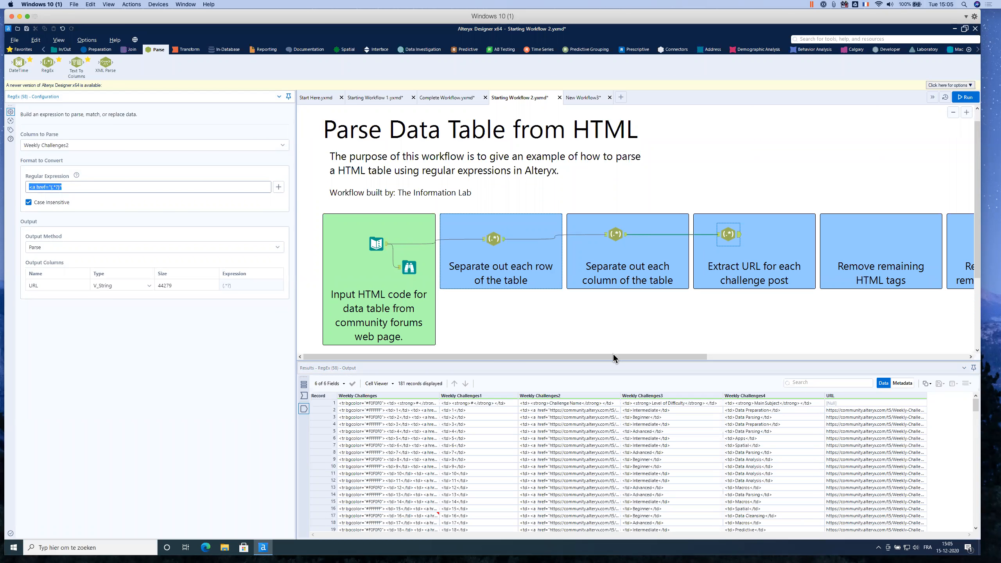
Add a RegEx tool to the "Remove remaining HTML tags" container, fed by the URL-extracting RegEx tool
left_click_drag(613, 355, 658, 355)
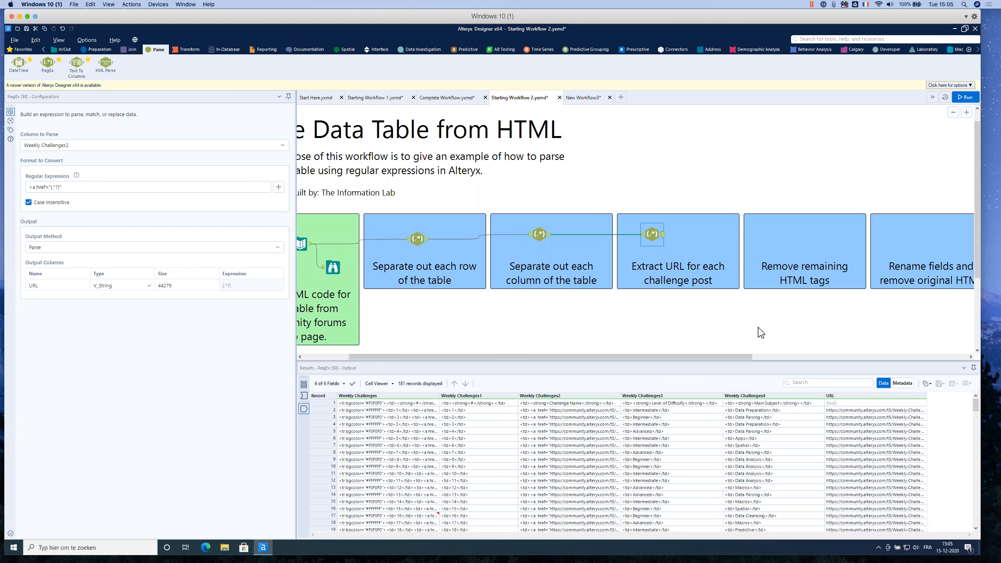
left_click_drag(47, 63, 779, 238)
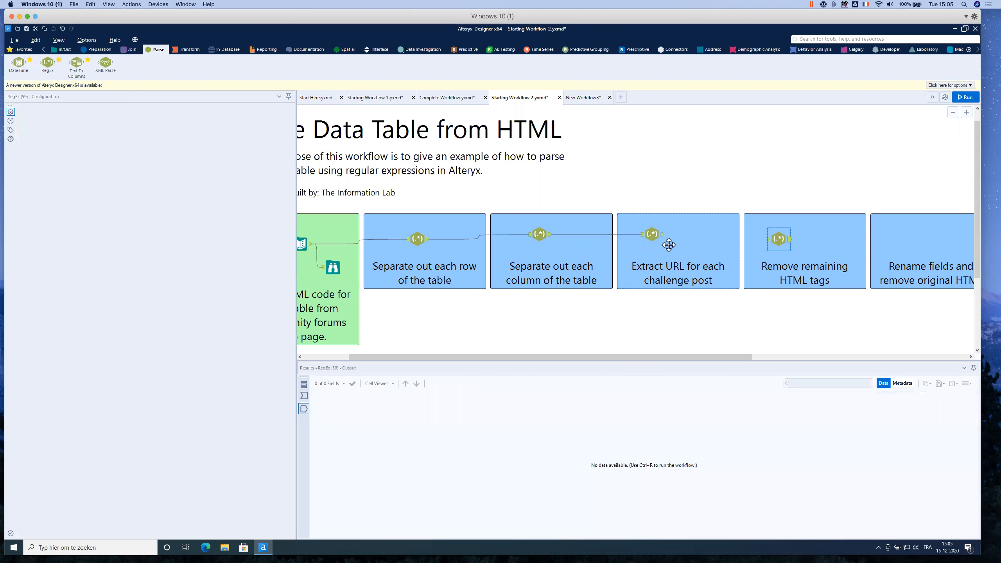
left_click_drag(663, 236, 773, 241)
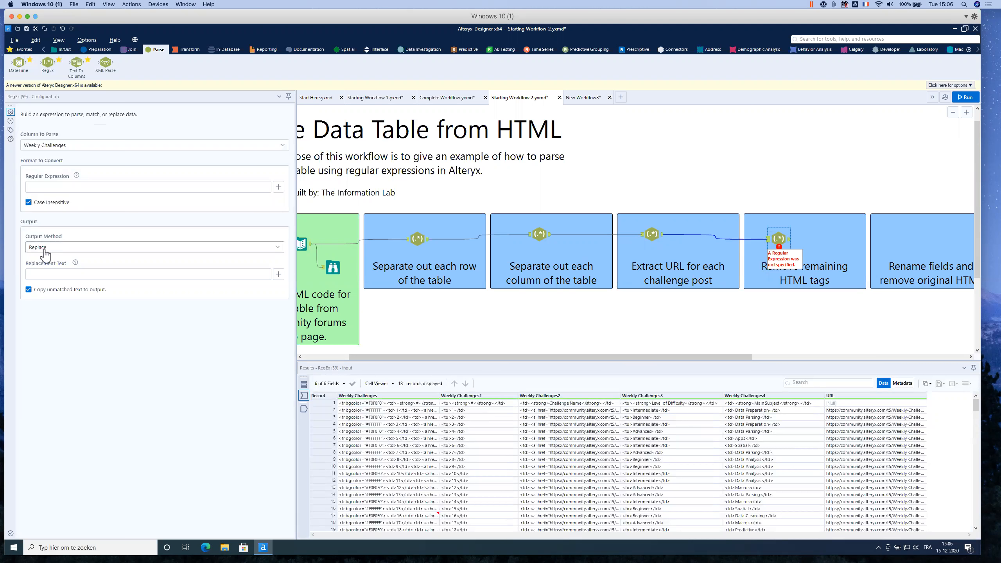
Configure the tag-removing RegEx tool to replace <.*?> with blank text in Weekly Challenges1, then run the workflow and show its output
left_click(80, 146)
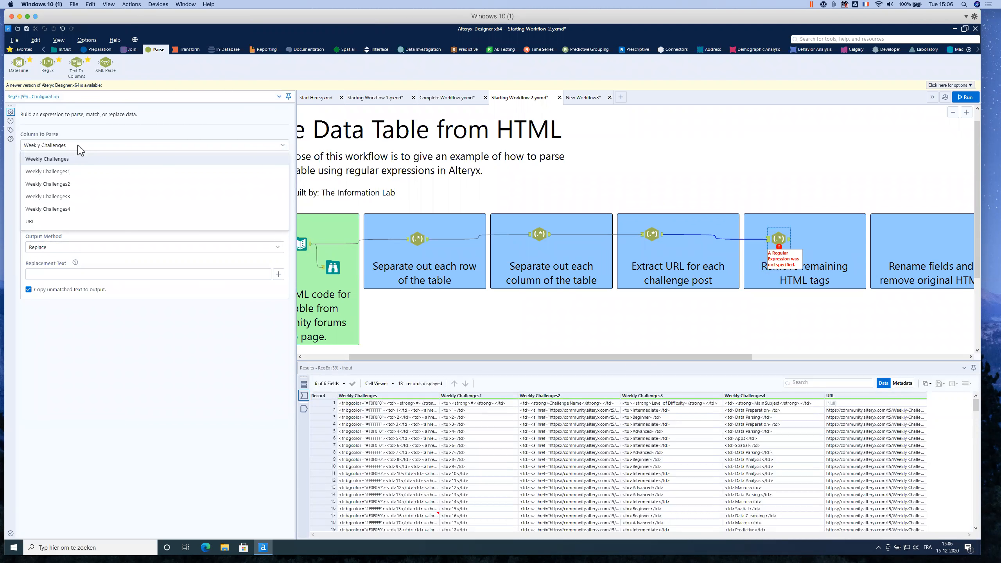
left_click(74, 174)
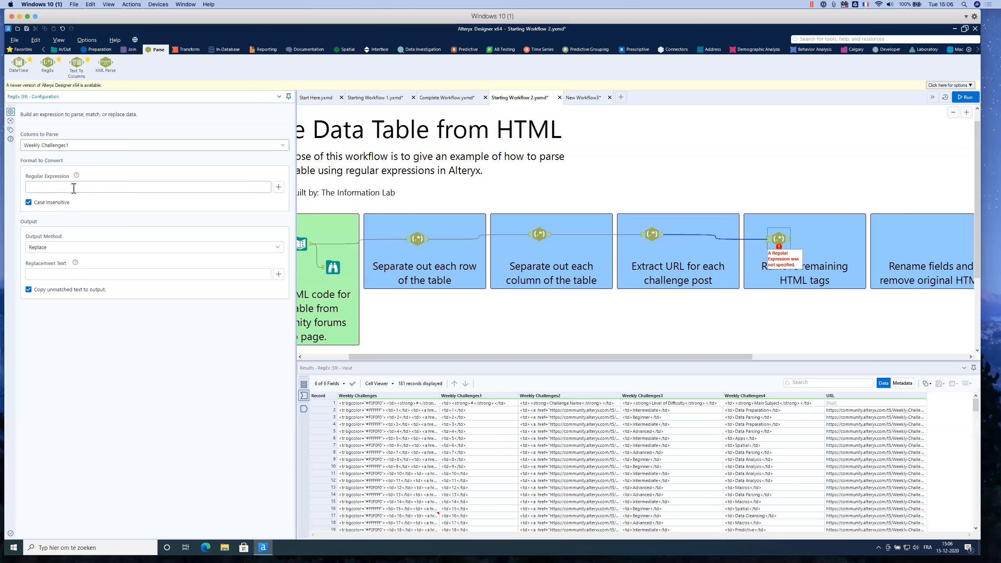
left_click(74, 188)
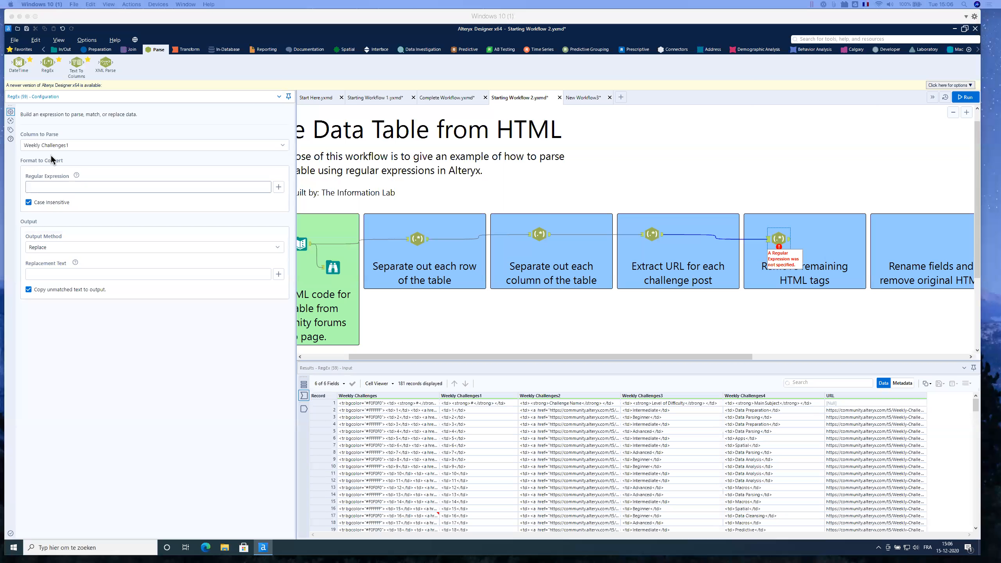
left_click(57, 188)
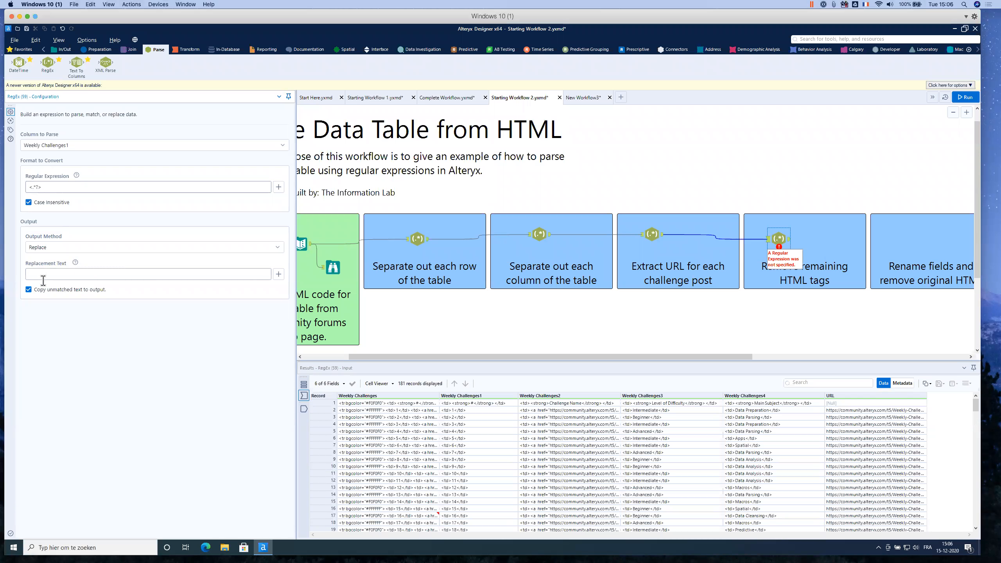
left_click(966, 99)
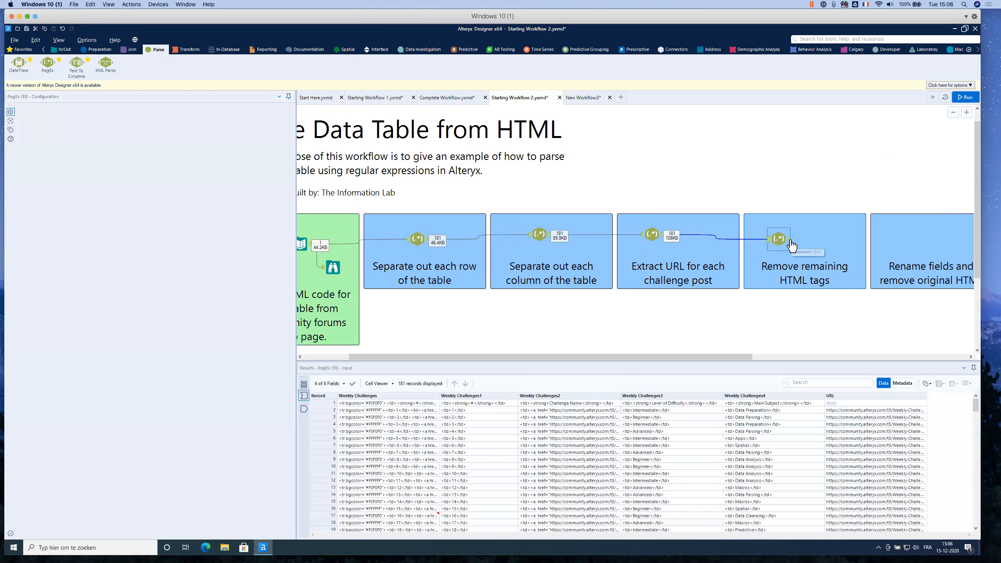
left_click(790, 240)
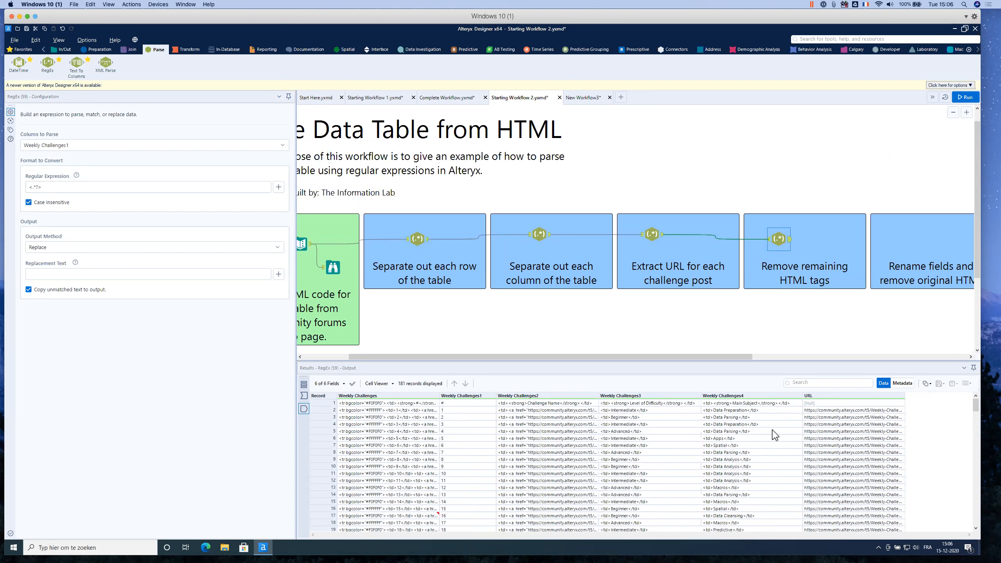
Add a Multi-Field Formula tool above the "Remove remaining HTML tags" container, fed by the URL-extracting RegEx tool
left_click_drag(779, 240, 784, 244)
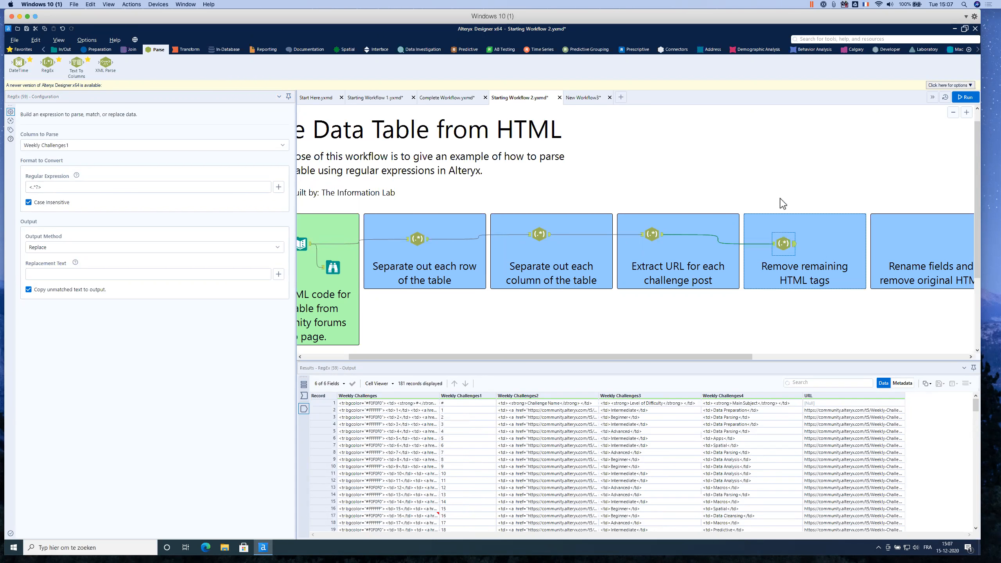
left_click(99, 49)
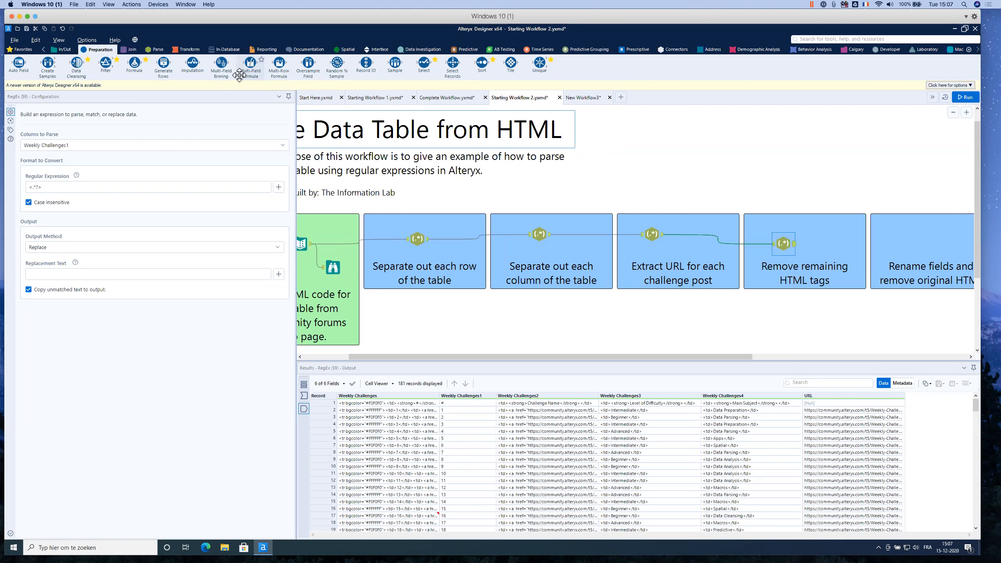
left_click_drag(247, 64, 783, 193)
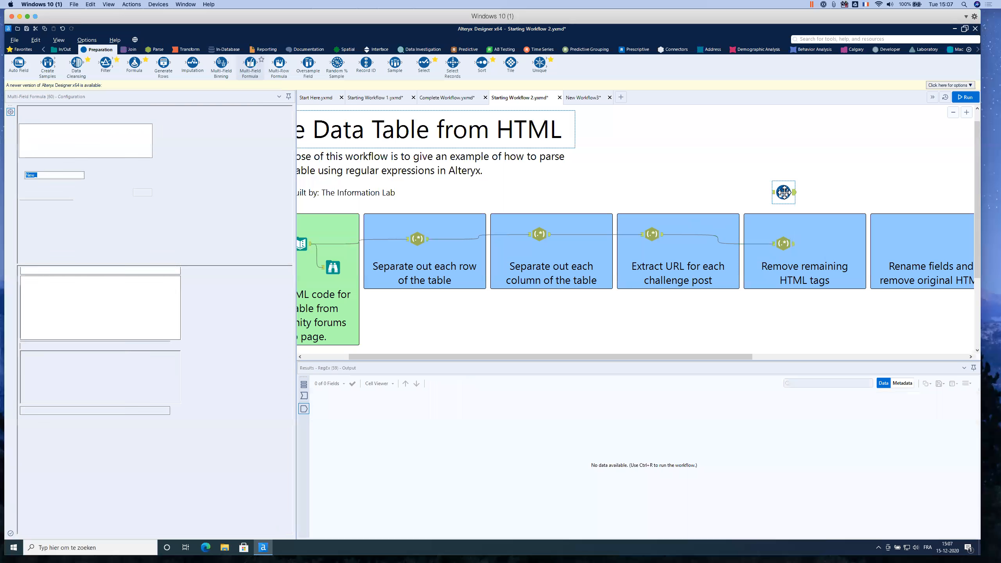
left_click_drag(662, 234, 774, 193)
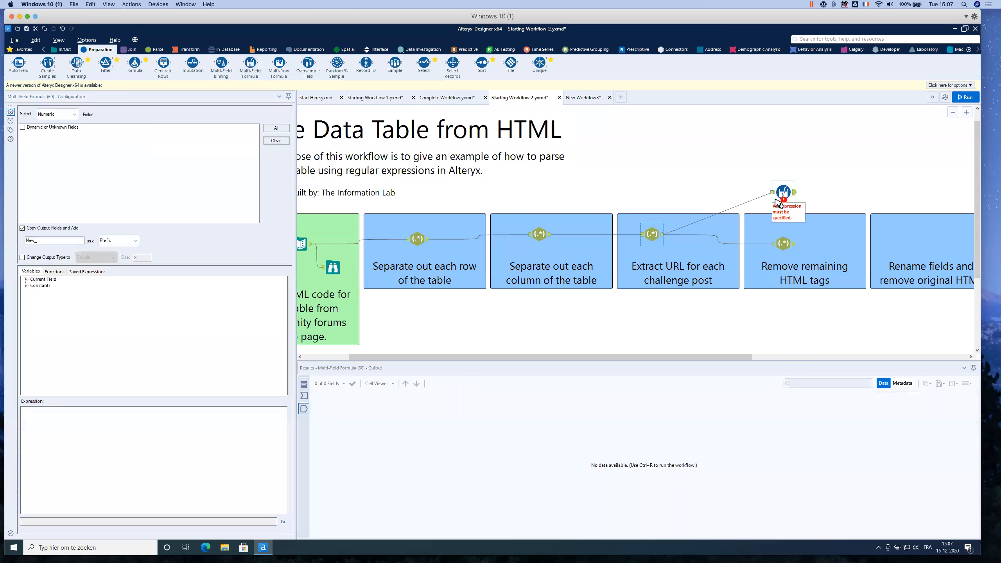
Apply the Multi-Field Formula to the text fields Weekly Challenges1 through Weekly Challenges4, without copying the output fields
left_click(47, 114)
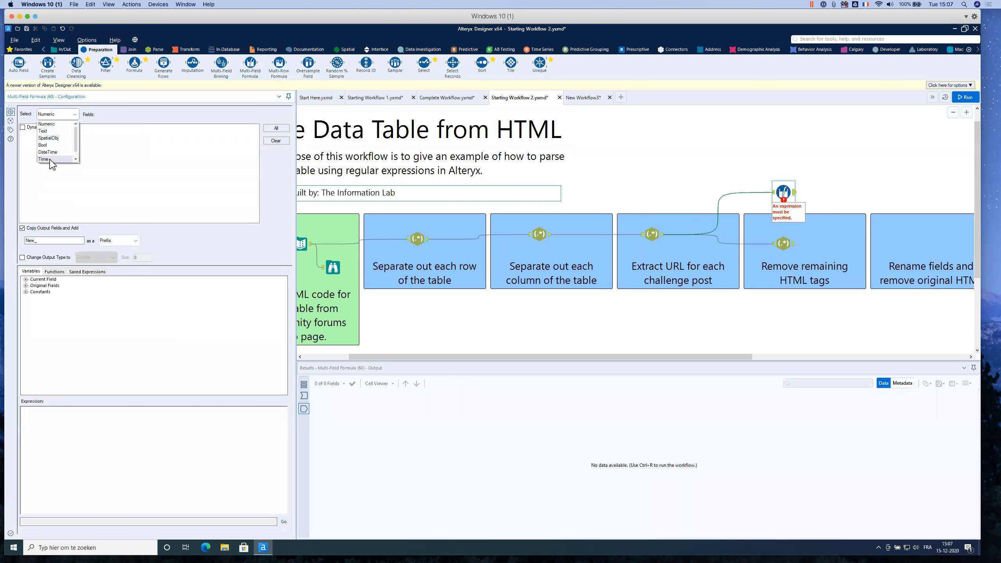
left_click(45, 131)
left_click(22, 128)
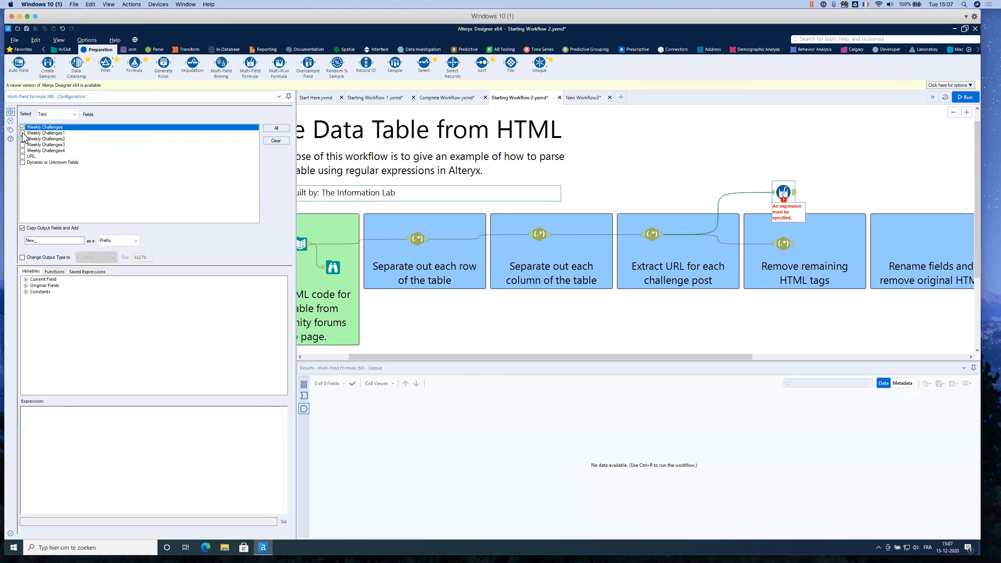
left_click(23, 133)
left_click(23, 139)
left_click(23, 145)
left_click(22, 150)
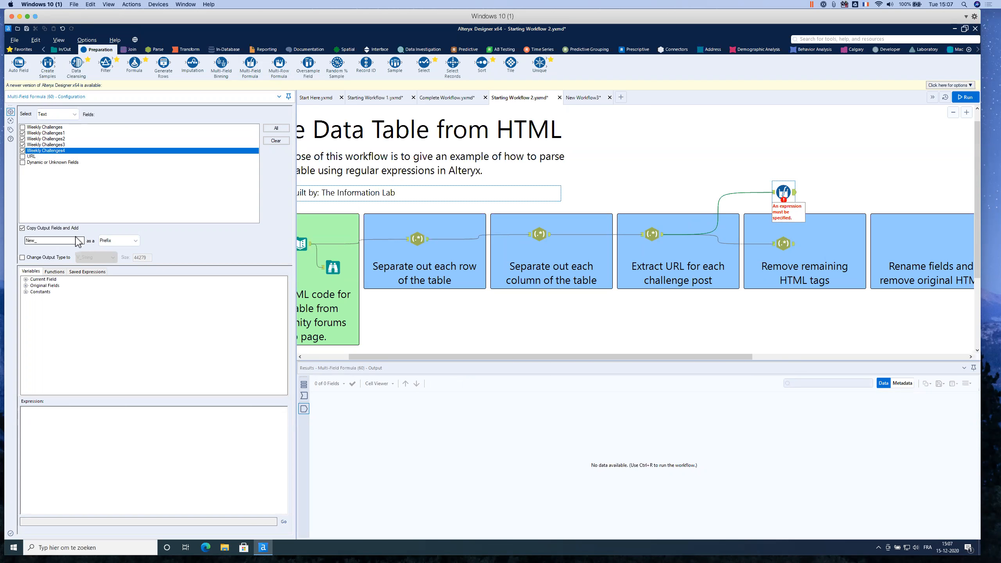
left_click(21, 228)
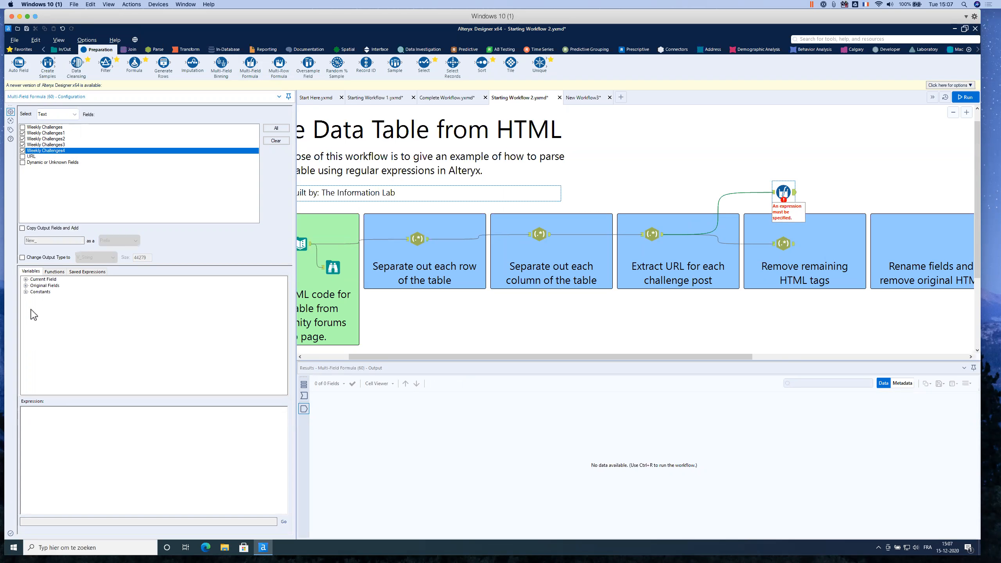
Insert the REGEX_Replace string function into the Multi-Field Formula's expression
left_click(55, 271)
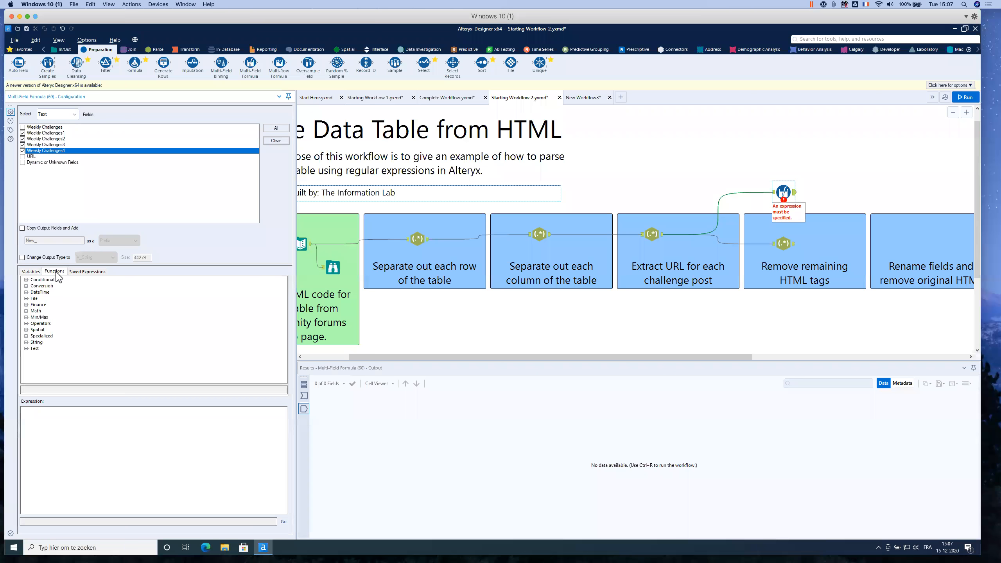
left_click(26, 342)
scroll(97, 347, "down", 4)
scroll(96, 347, "down", 1)
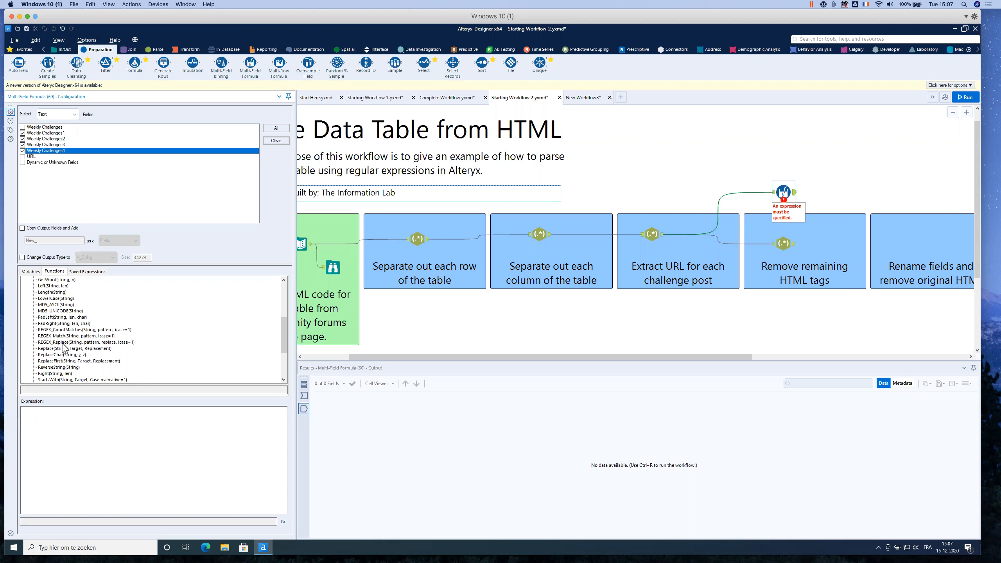
double_click(62, 342)
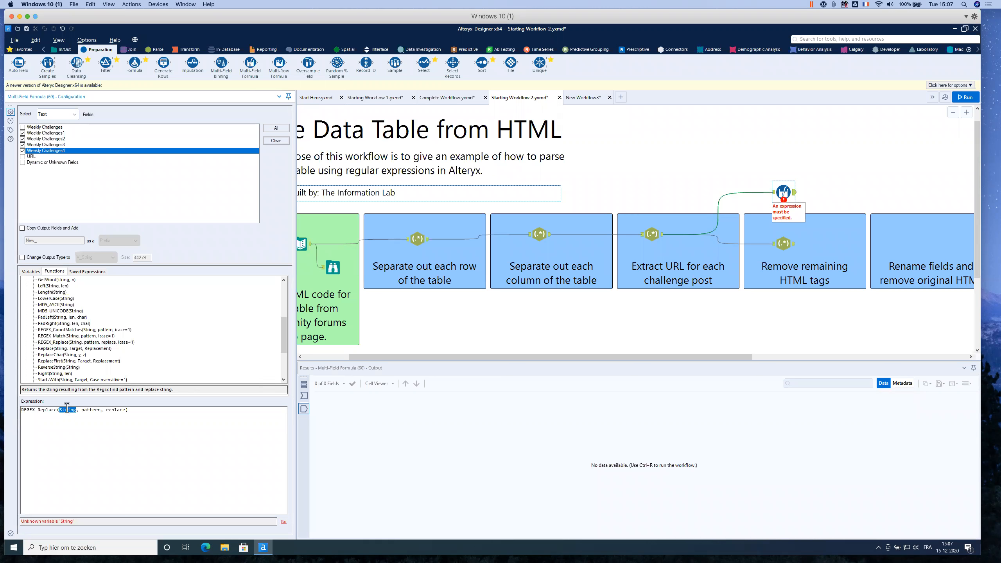
Set the string argument of REGEX_Replace in the Multi-Field Formula to the current field variable, [_CurrentField_]
left_click(31, 272)
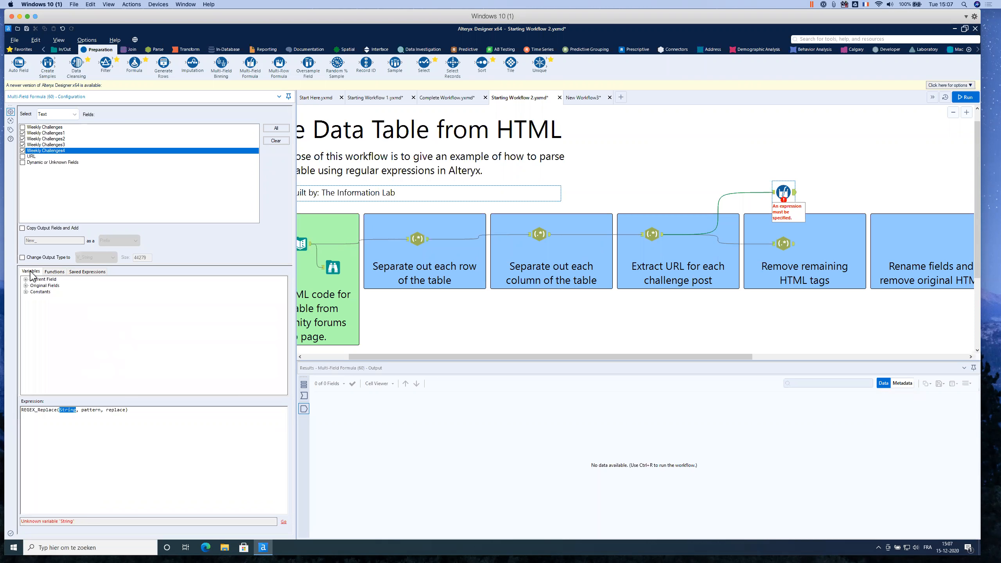
left_click(26, 279)
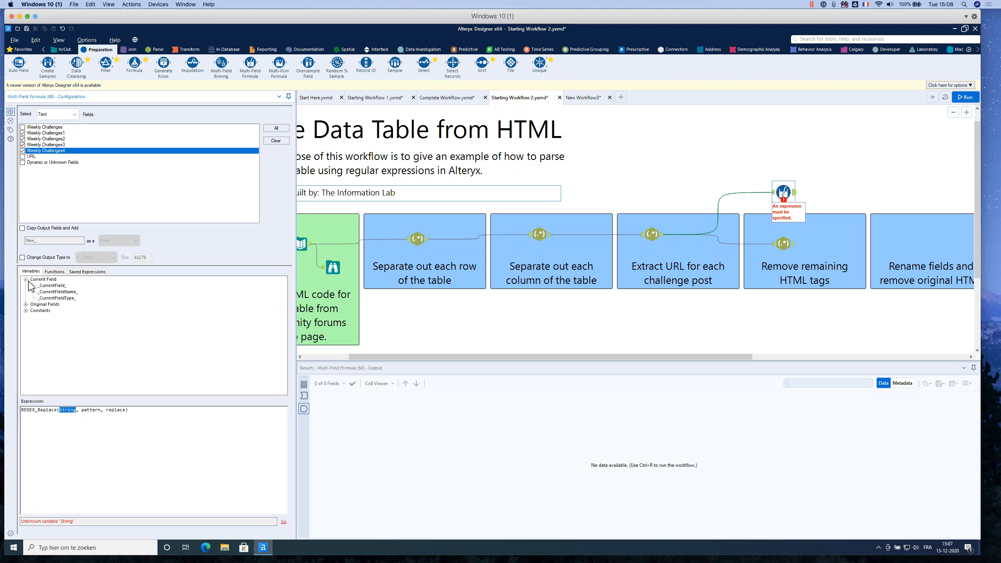
double_click(54, 286)
Complete the REGEX_Replace expression with the pattern '<.*?>' and an empty replacement '', then run the workflow and review the expression
left_click(130, 410)
key("BackSpace")
key("BackSpace")
key("BackSpace")
key("BackSpace")
key("BackSpace")
key("BackSpace")
key("BackSpace")
type("<>")
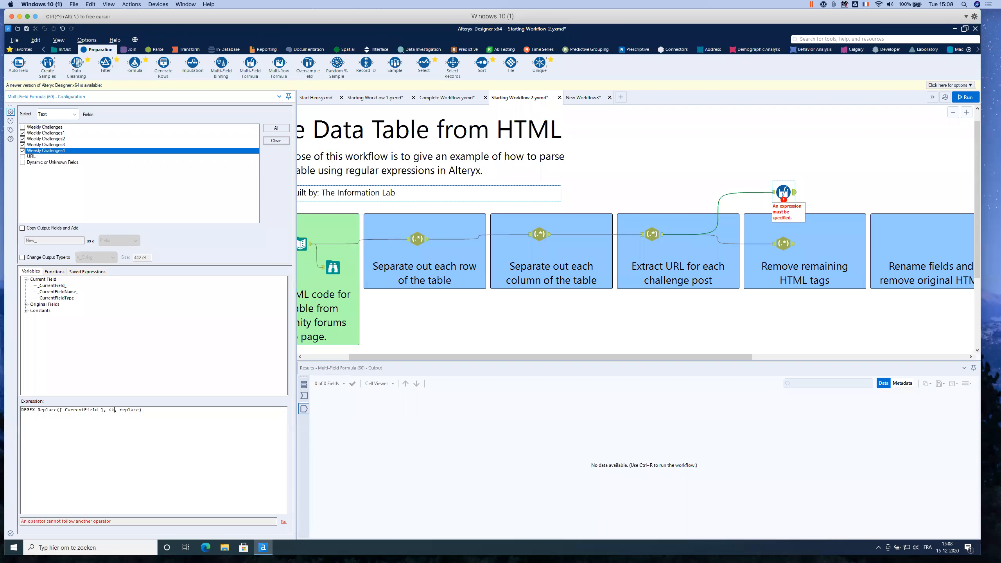
type(".*?")
type("'")
type("'")
key("BackSpace")
key("BackSpace")
type("''")
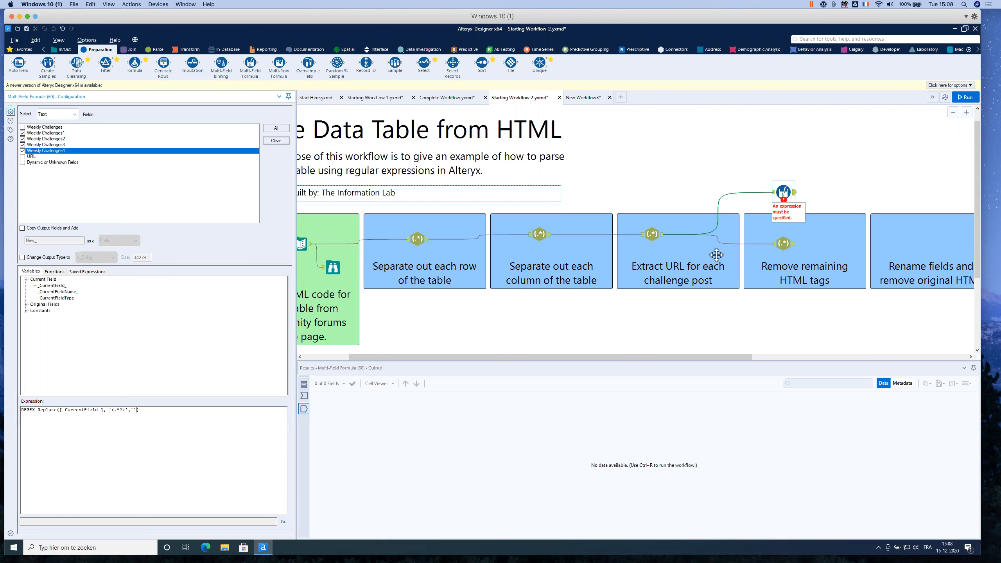
left_click(958, 99)
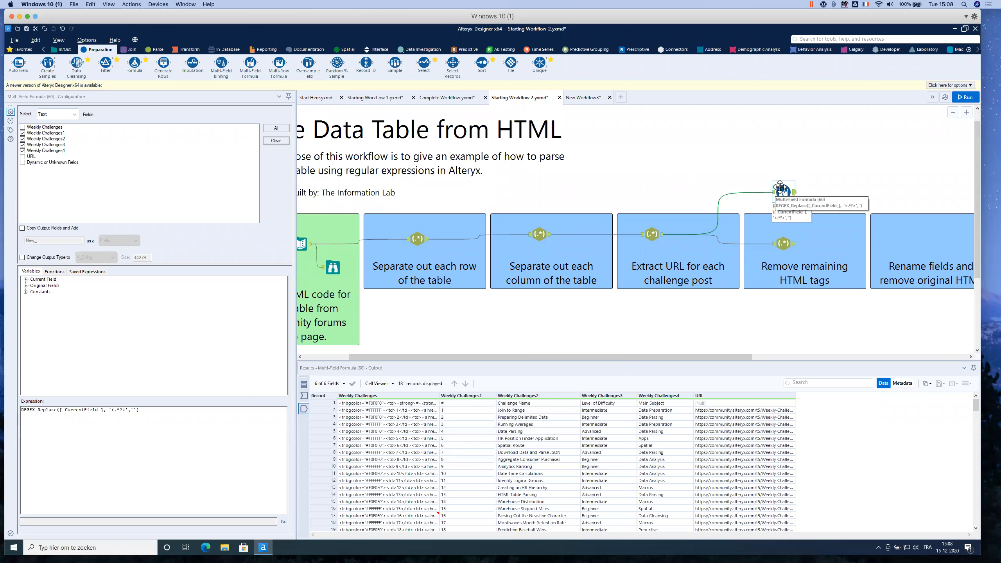
left_click_drag(167, 410, 12, 406)
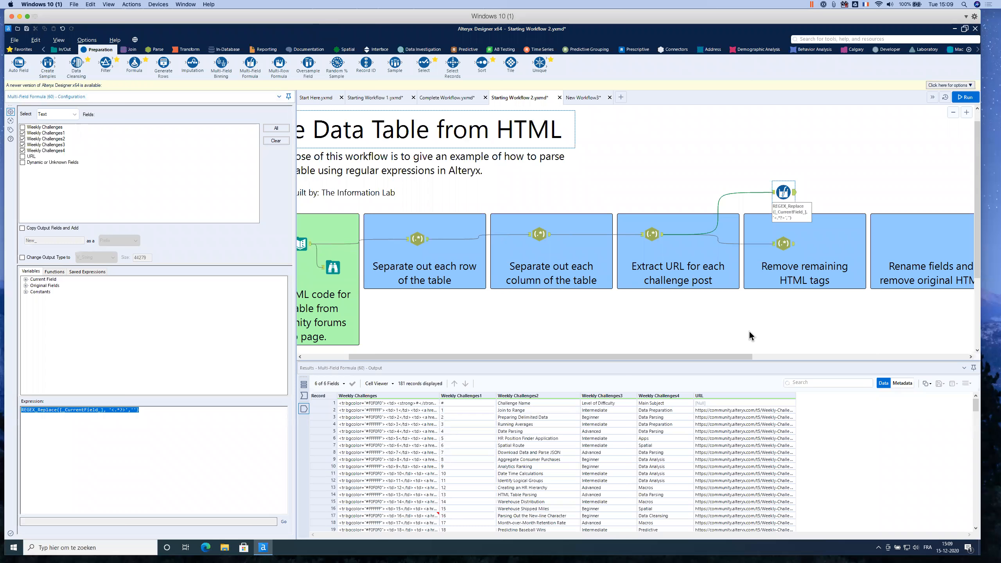
Add a Select tool after the Multi-Field Formula in the "Rename fields and remove original HTML" container and exclude the original Weekly Challenges field
left_click_drag(703, 357, 762, 357)
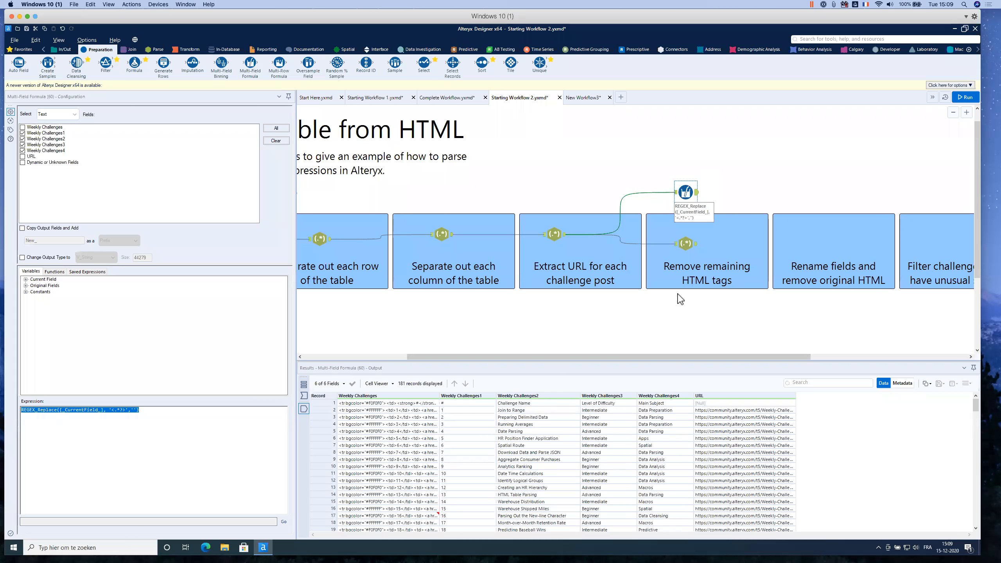
left_click_drag(423, 63, 803, 243)
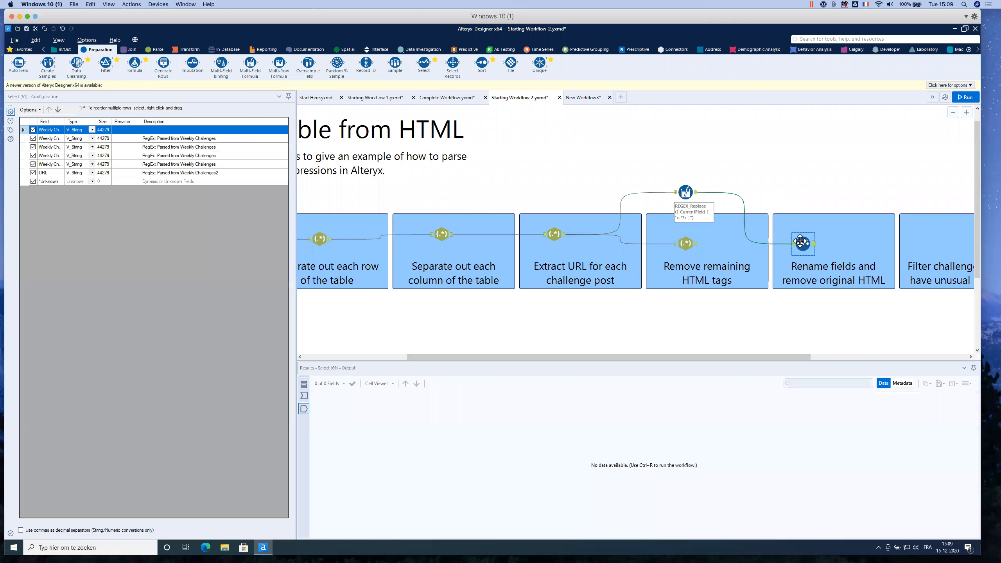
left_click(34, 130)
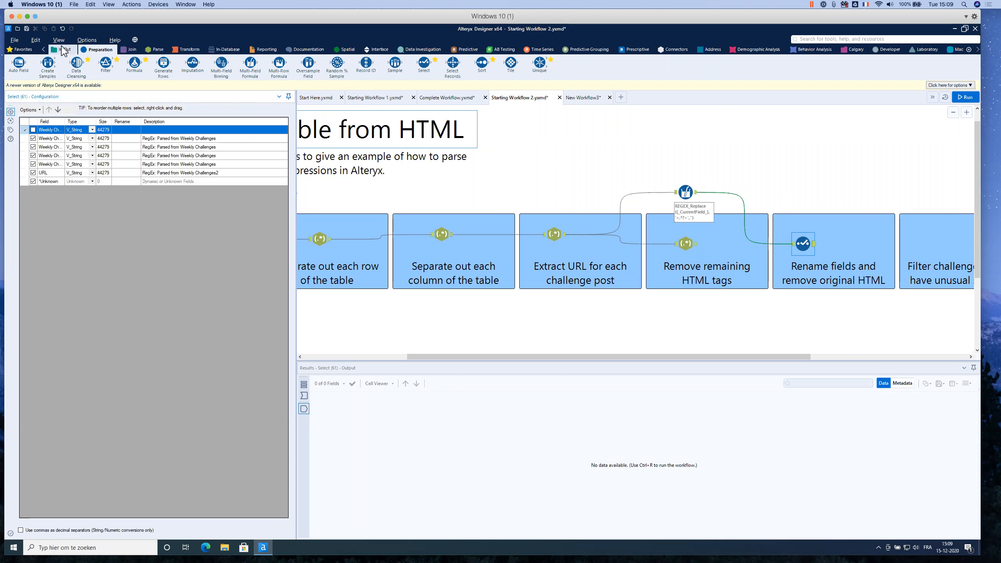
Add a Dynamic Rename tool after the Select tool and set it to take field names from the first row of data
left_click(62, 49)
left_click(31, 50)
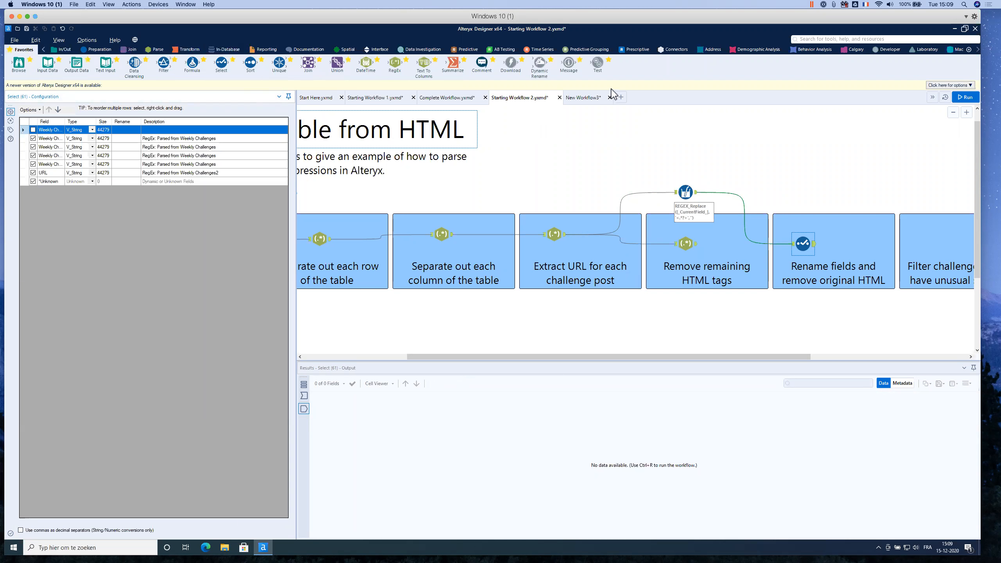
left_click_drag(540, 65, 850, 243)
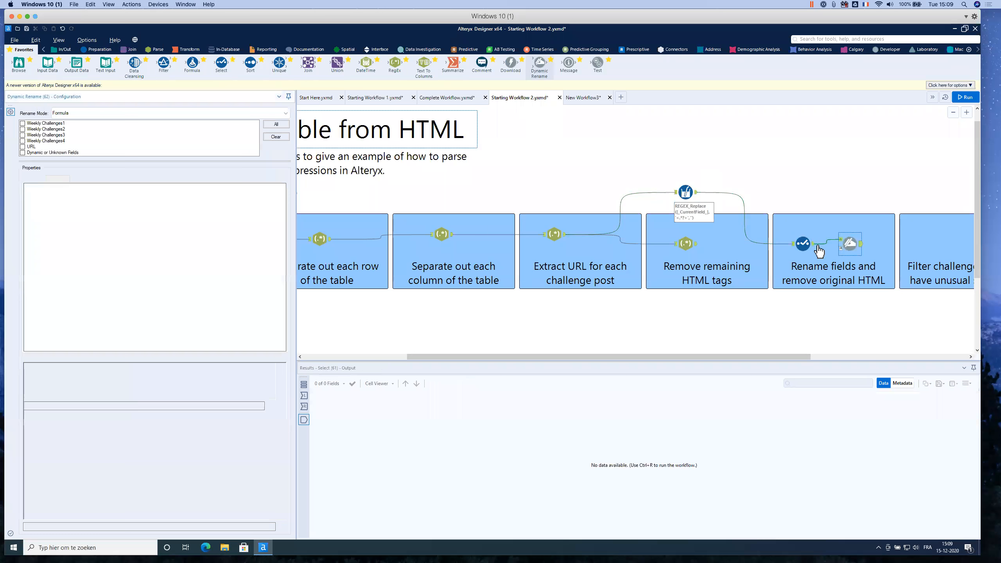
left_click(74, 115)
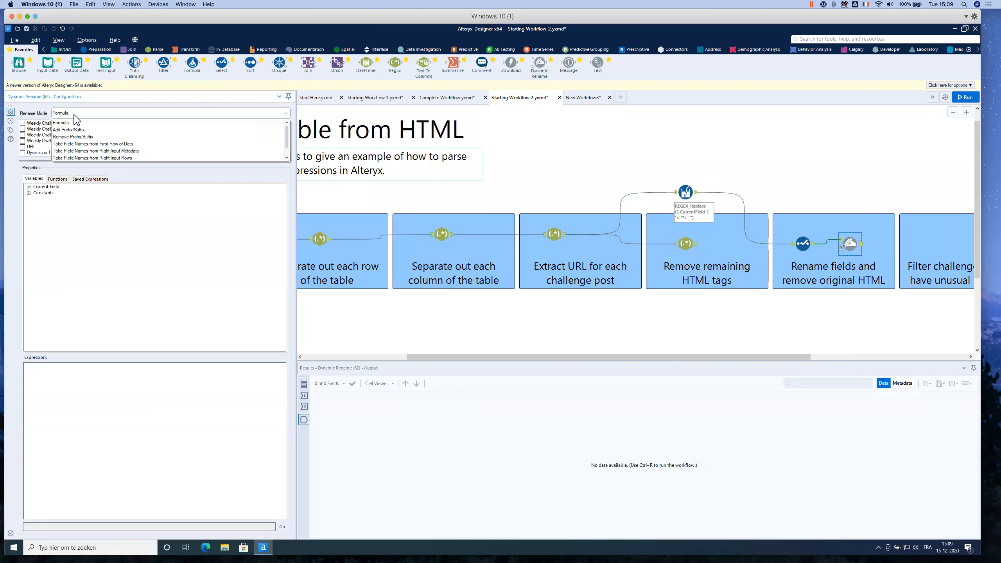
left_click(114, 144)
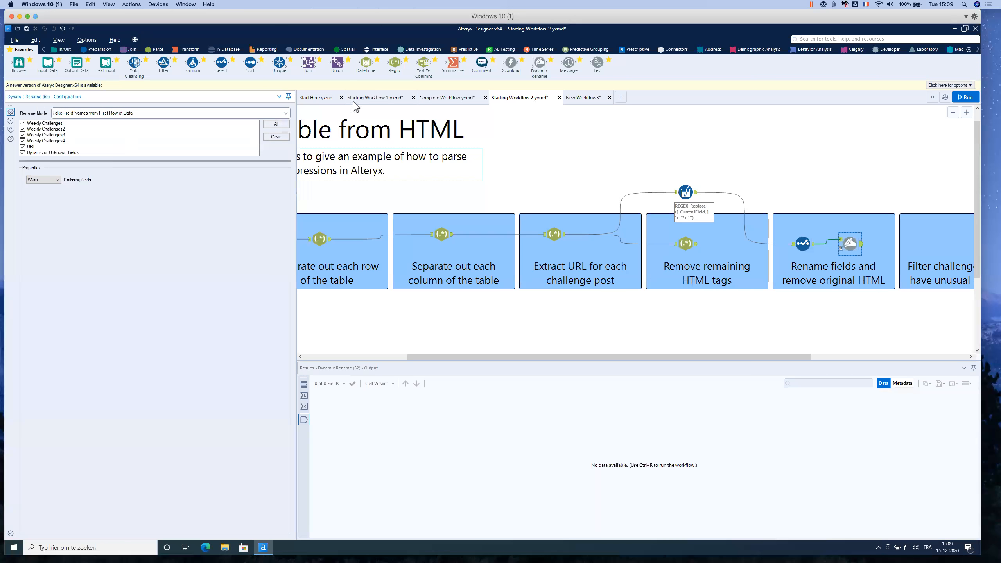
Run the workflow, enlarge the results area and widen the URL column to inspect the renamed fields
left_click(965, 97)
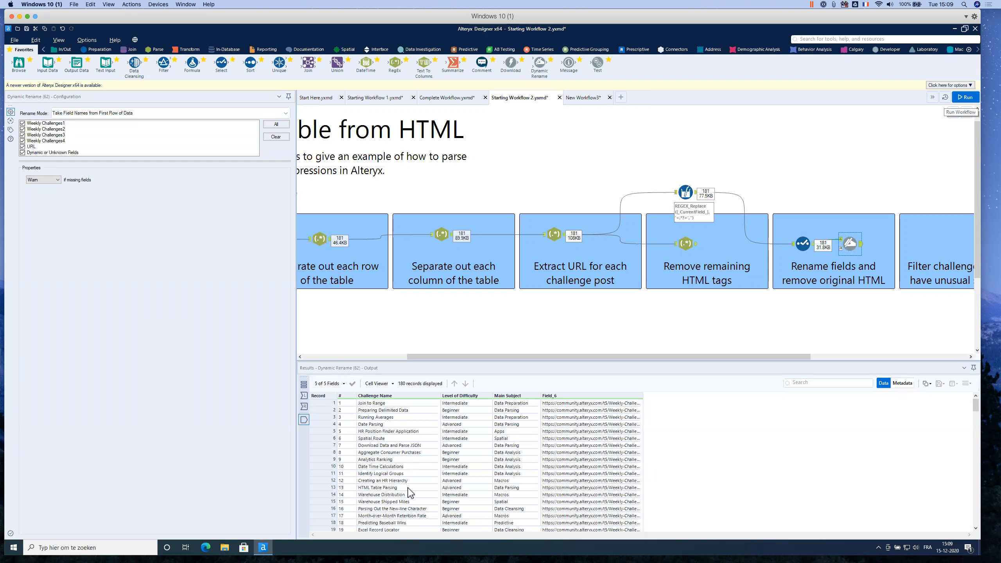
left_click_drag(489, 361, 492, 330)
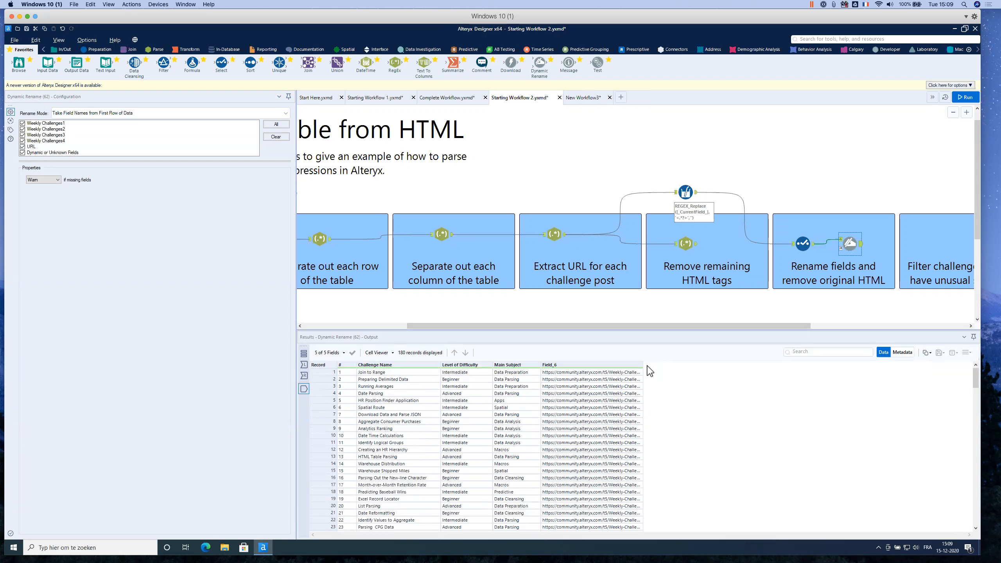
left_click_drag(643, 365, 745, 365)
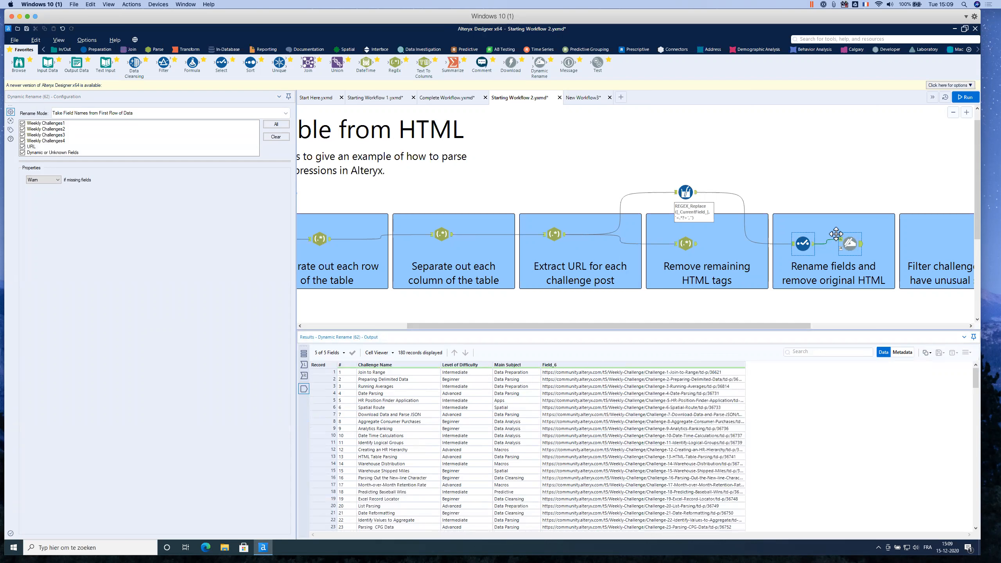
Add a second Select tool after the Dynamic Rename tool and rename Field_6 to URL
left_click_drag(221, 63, 886, 243)
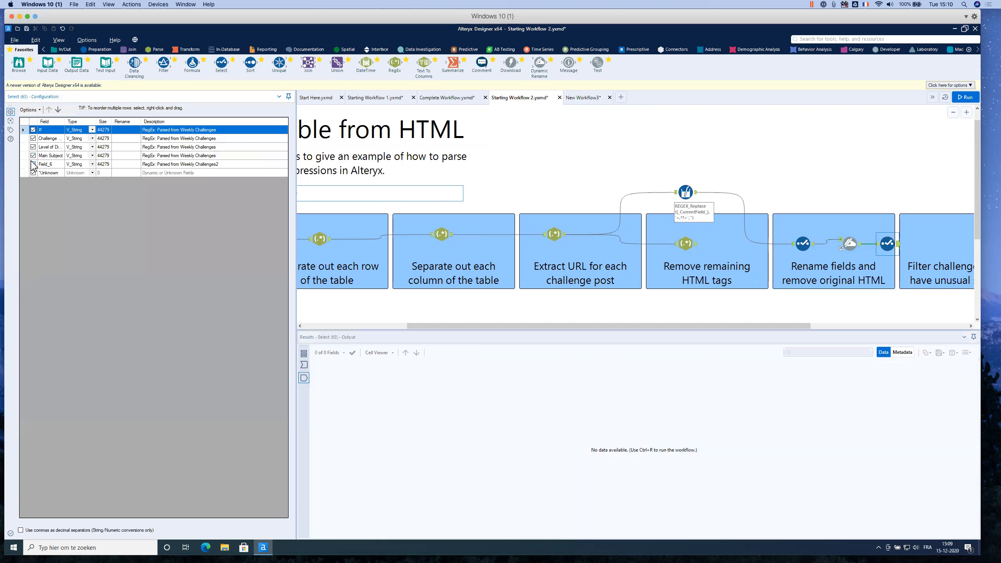
left_click(128, 166)
type("URL")
left_click(816, 155)
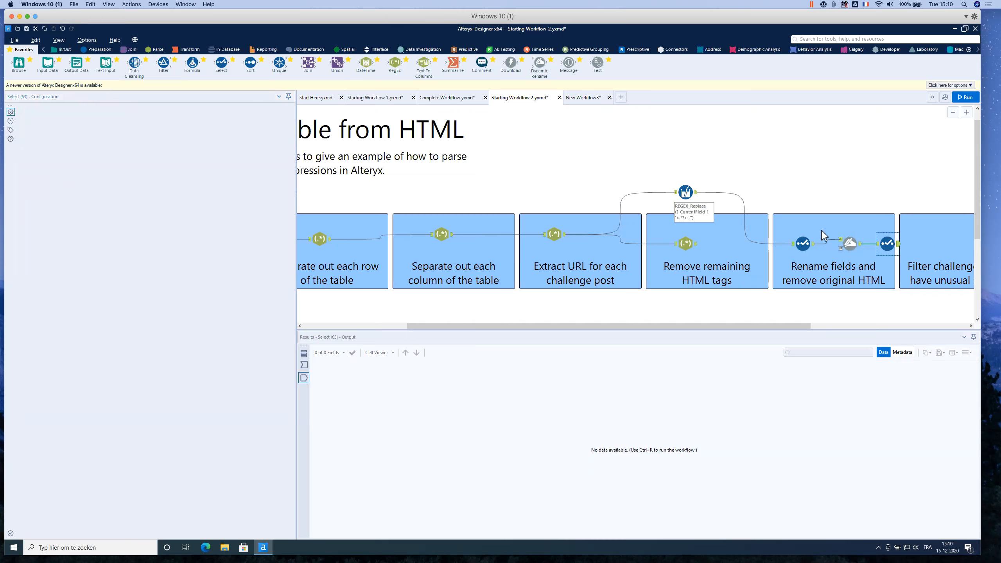
Run the workflow and look through the second Select tool's output for challenges with unusual Main Subject values
key("ctrl+r")
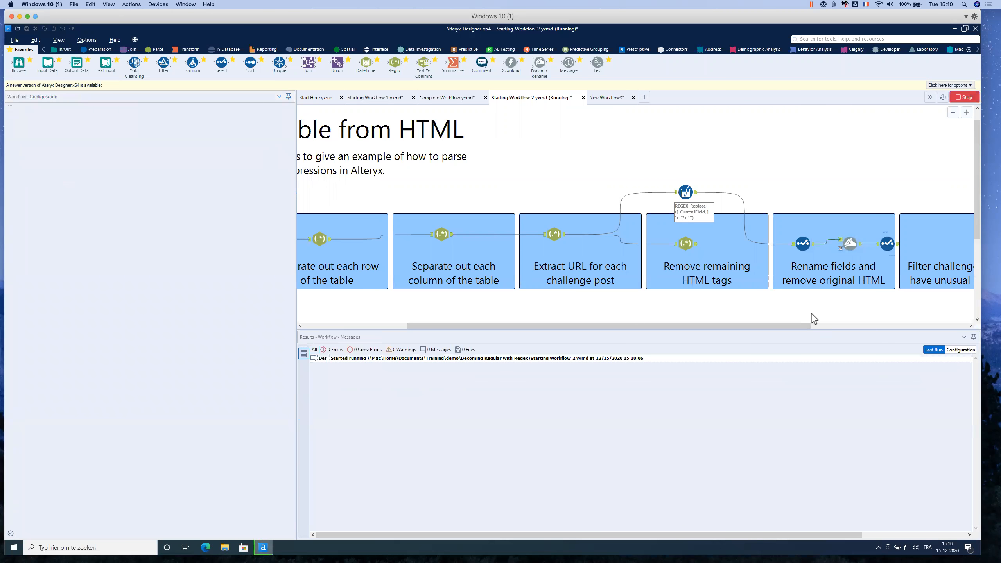
left_click_drag(804, 327, 879, 327)
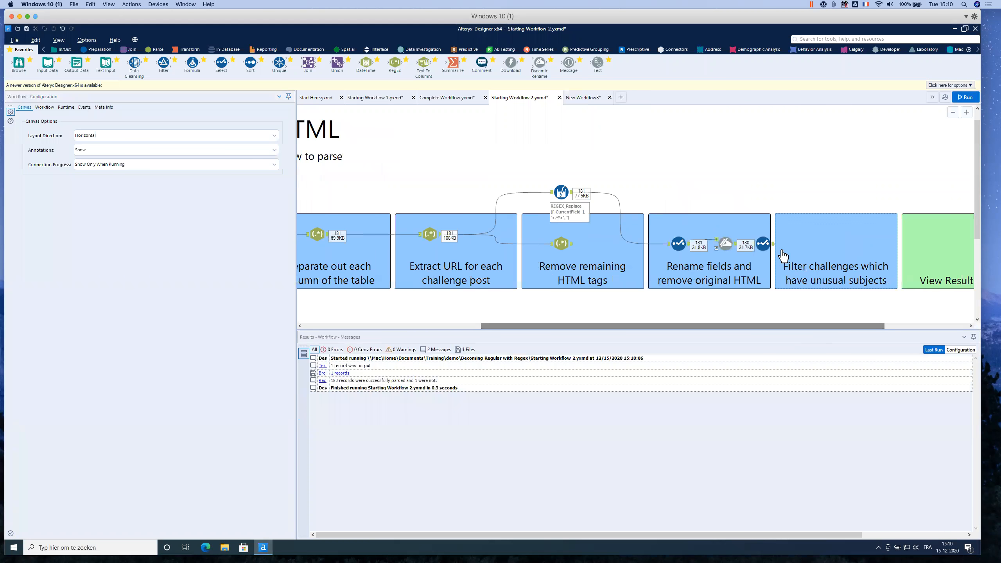
left_click(773, 245)
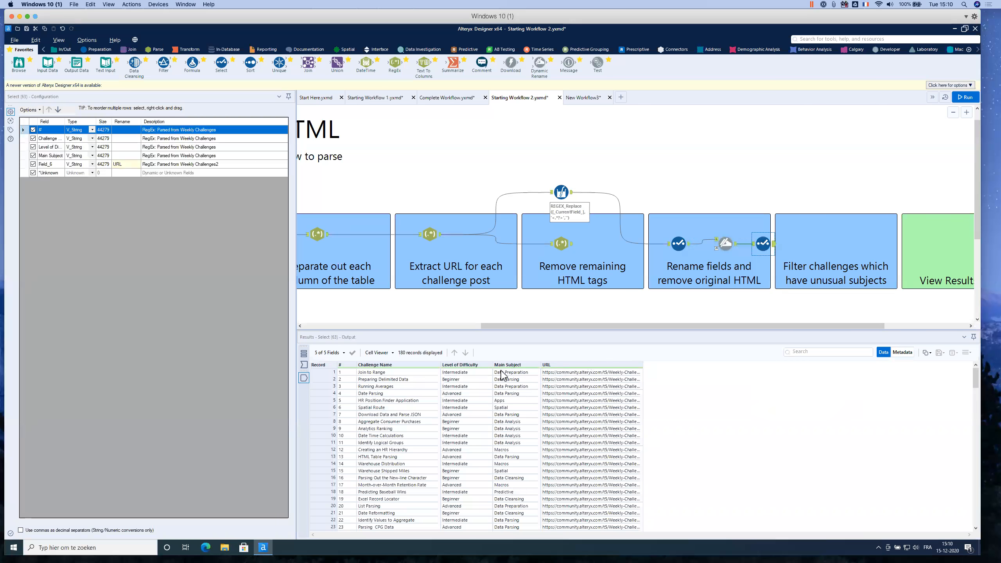
scroll(509, 458, "down", 6)
scroll(511, 464, "down", 16)
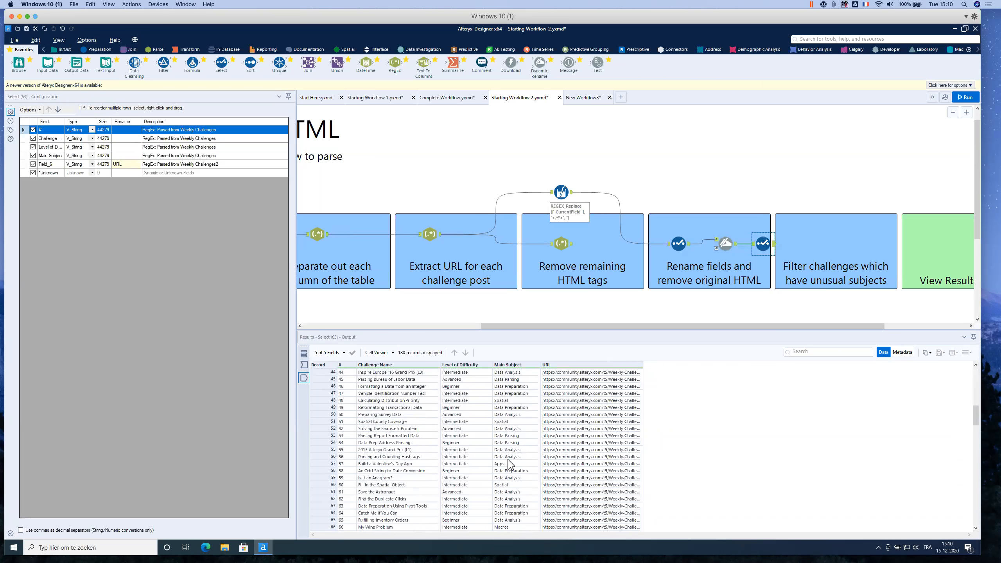
scroll(511, 464, "down", 1)
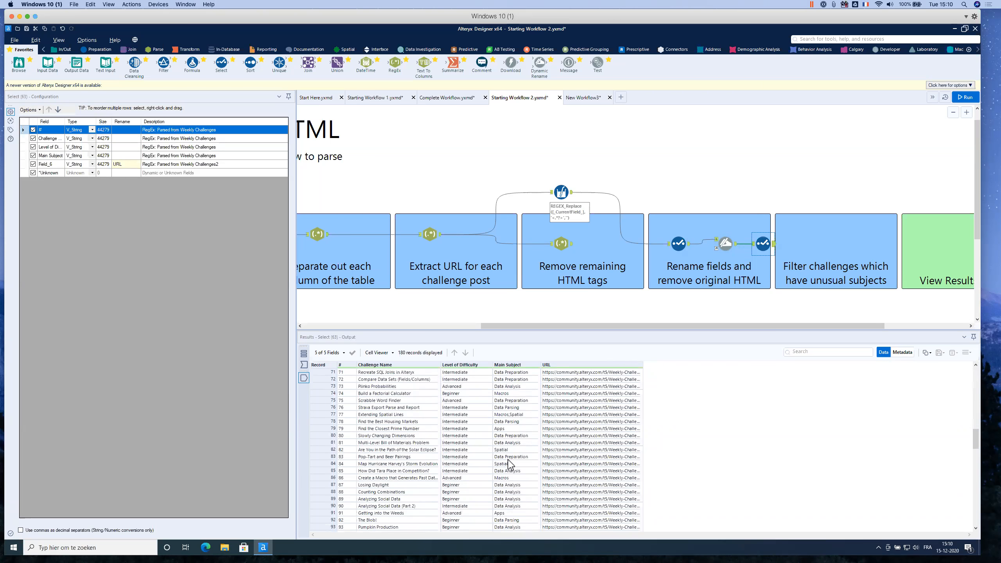
left_click(323, 416)
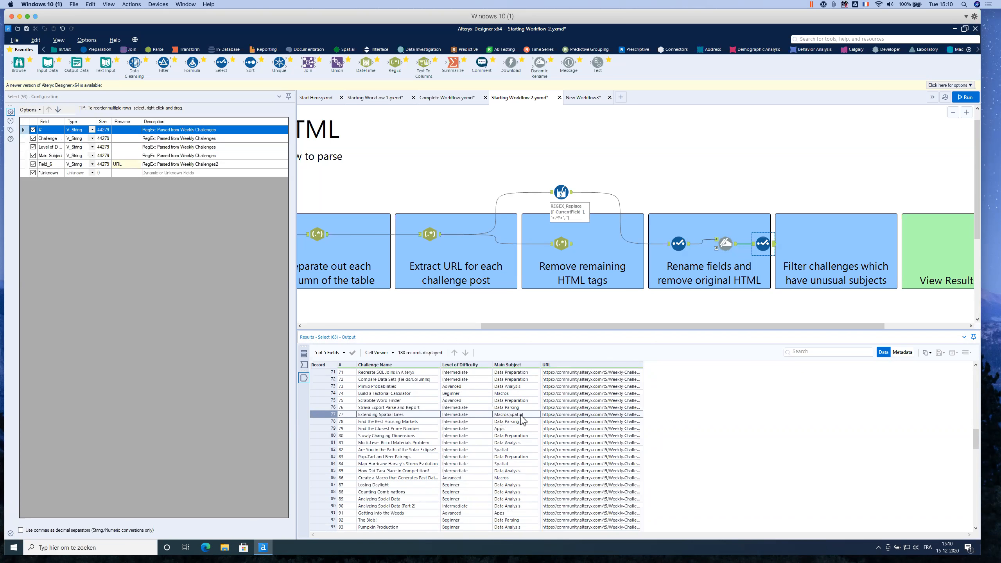
scroll(529, 479, "down", 8)
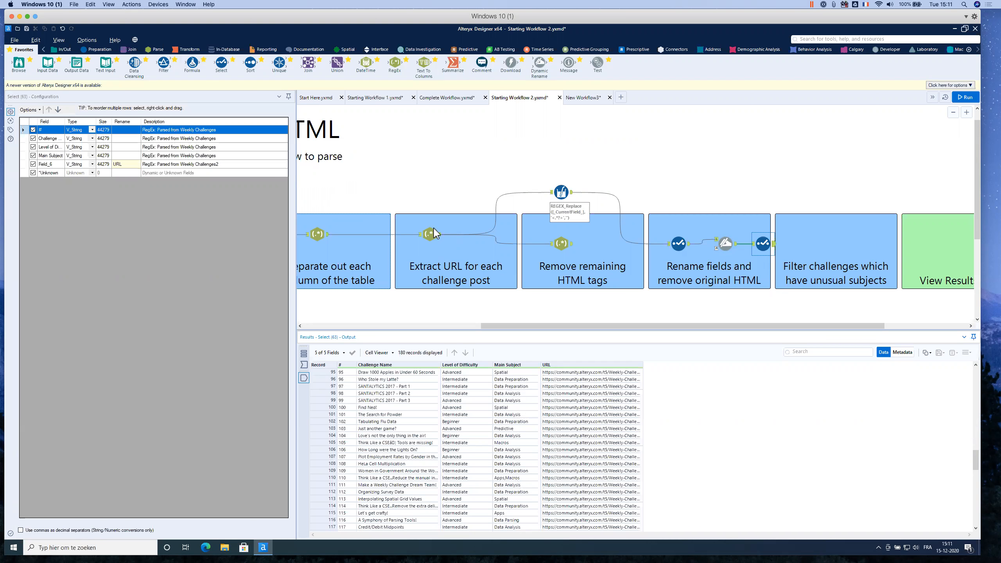
Add a RegEx tool in the "Filter challenges which have unusual subjects" container, using the Match output method on the Main Subject column
left_click_drag(394, 63, 814, 243)
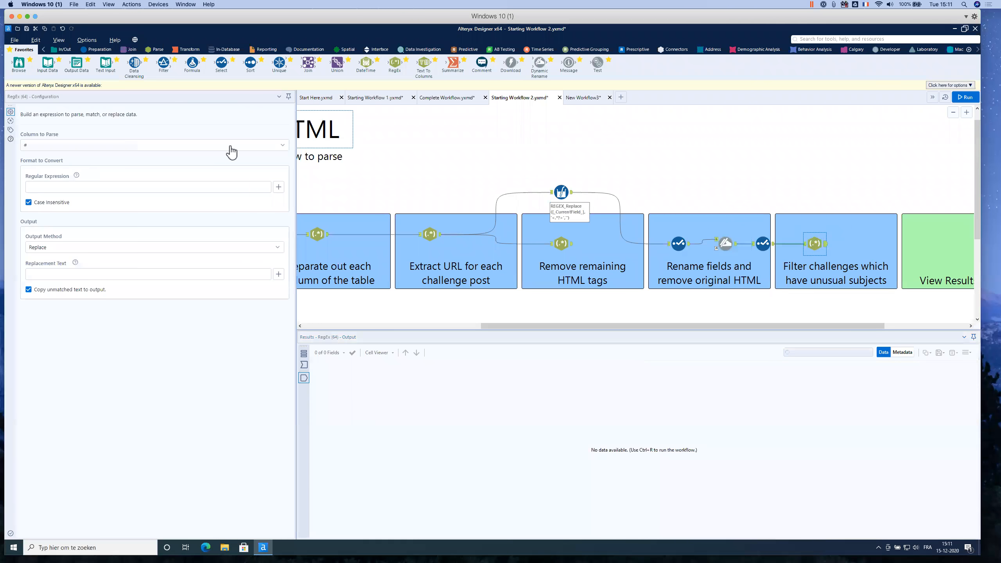
left_click(59, 248)
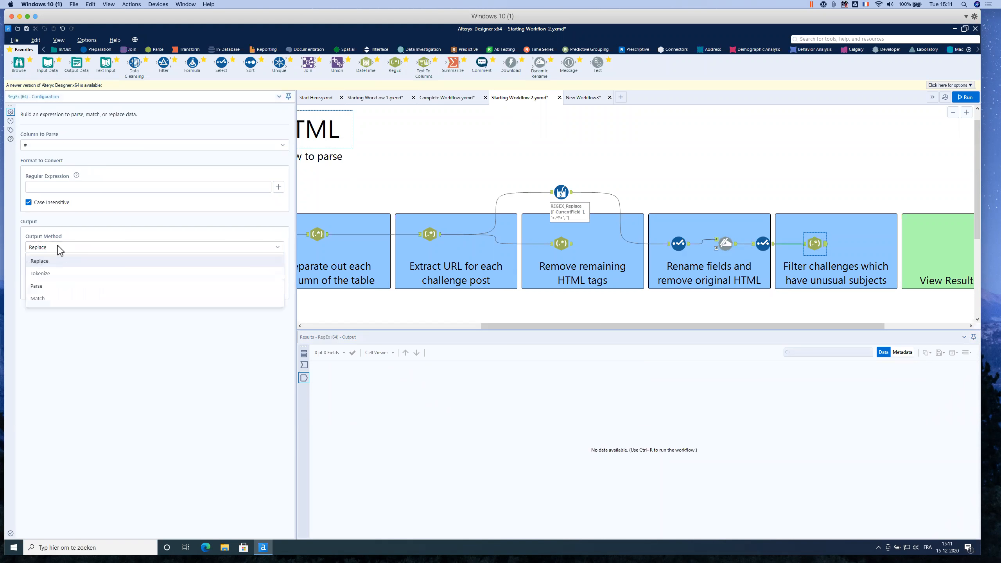
left_click(41, 300)
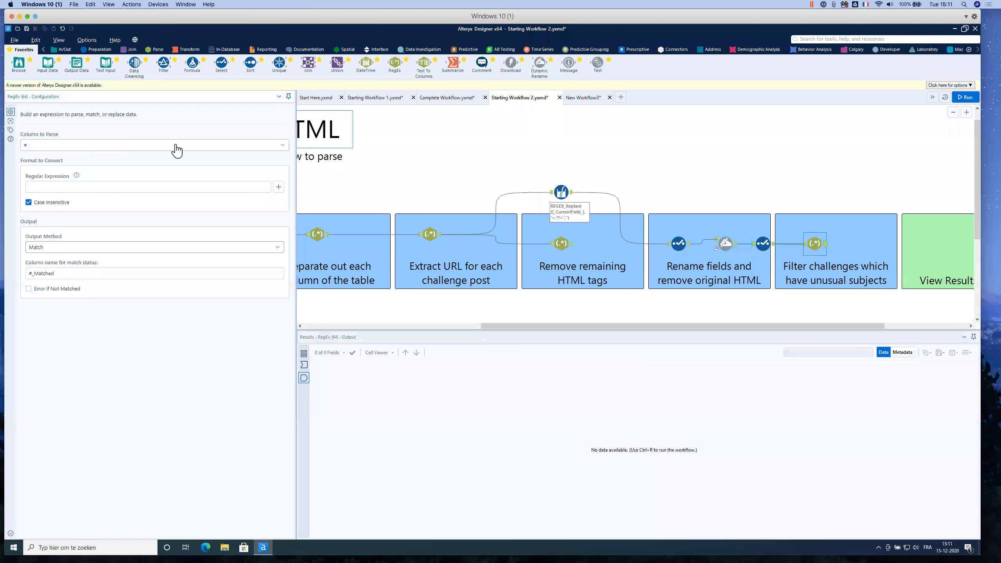
left_click(281, 149)
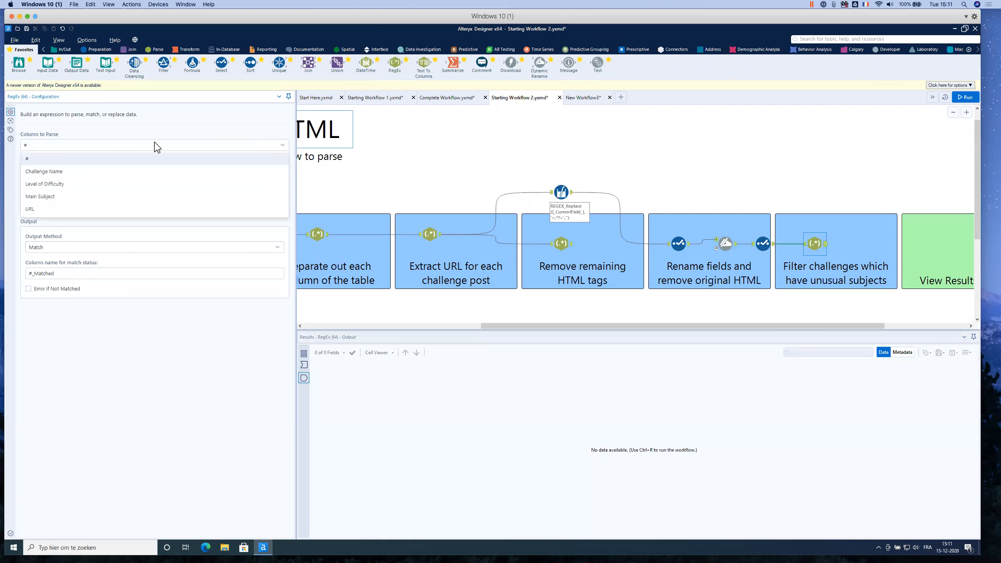
left_click(40, 196)
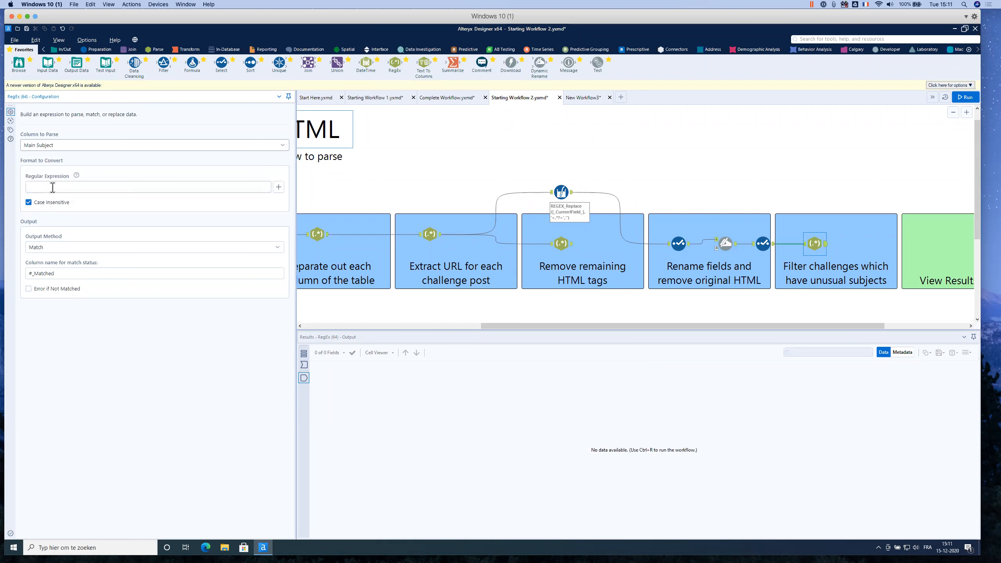
Build the regular expression \w+\s?\w* for matching the Main Subject column in the new RegEx tool
left_click(52, 188)
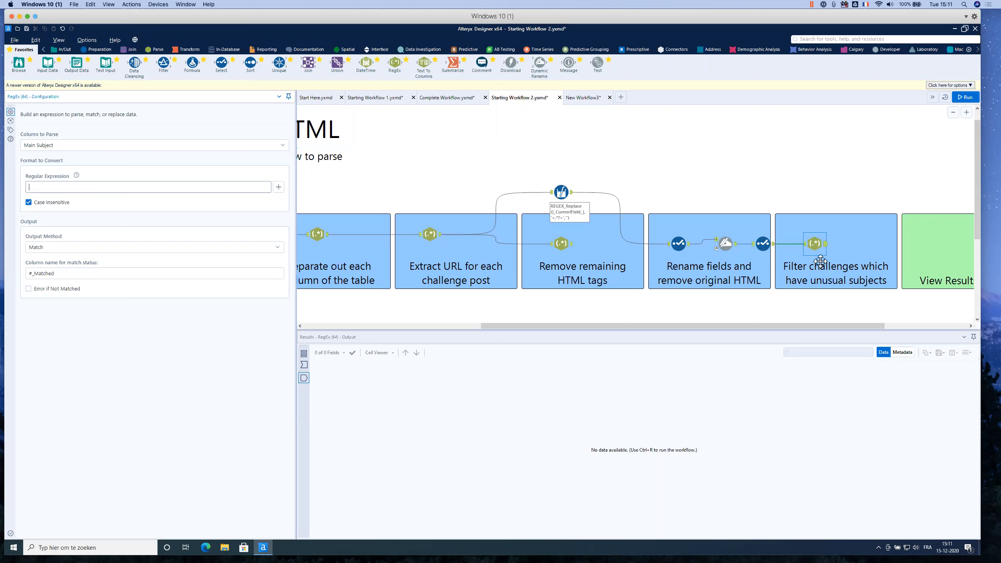
left_click(771, 247)
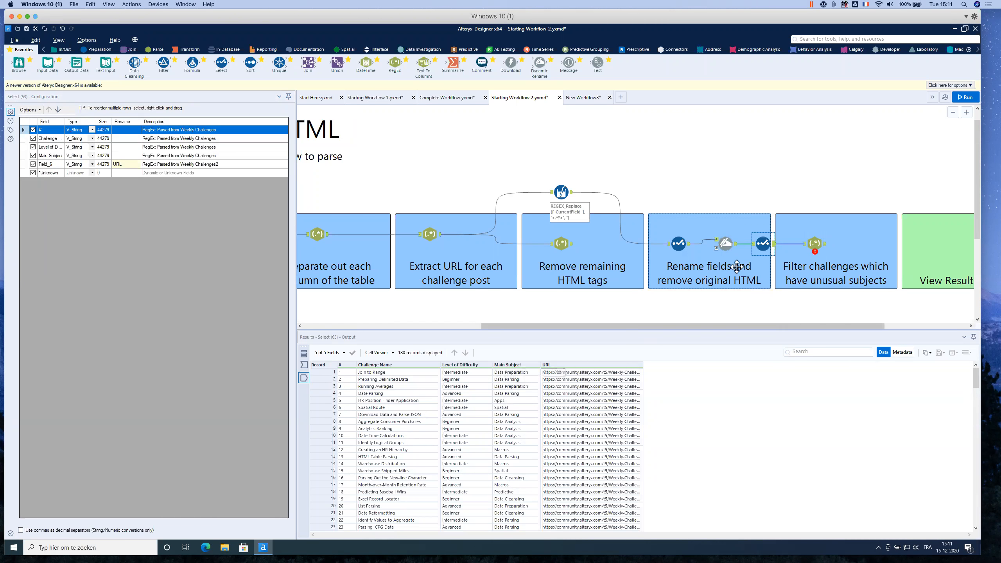
left_click(814, 243)
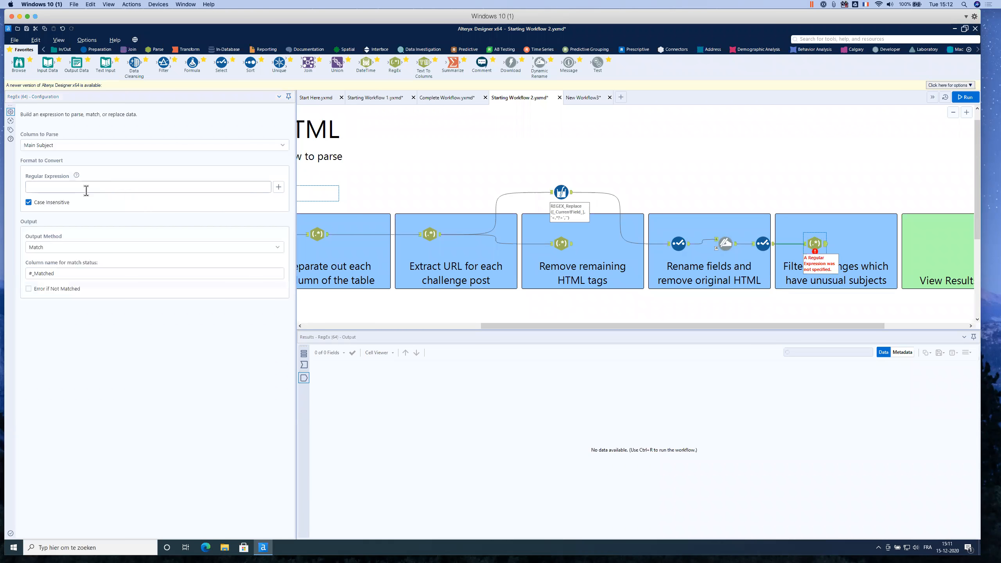
left_click(86, 190)
left_click(280, 188)
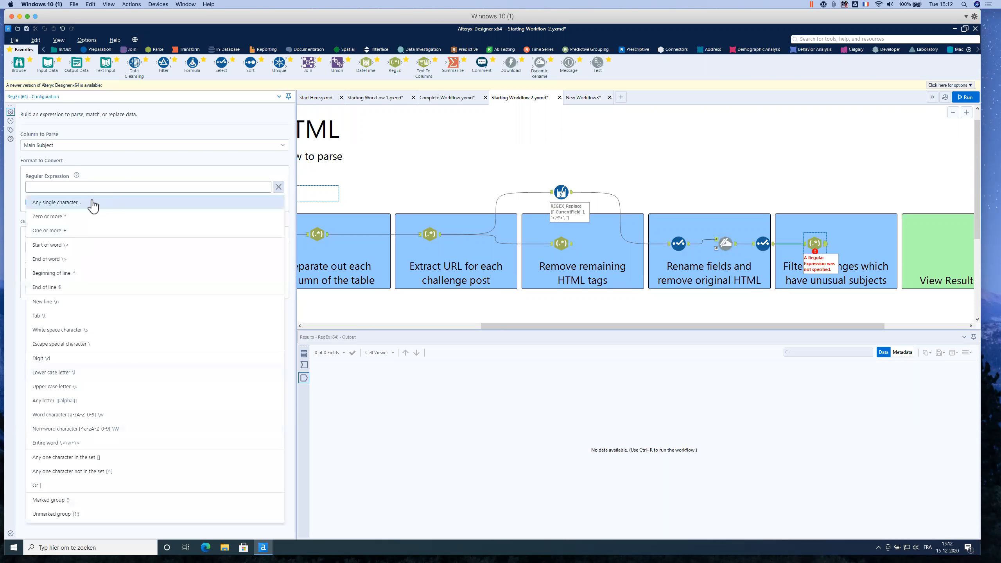
left_click(62, 418)
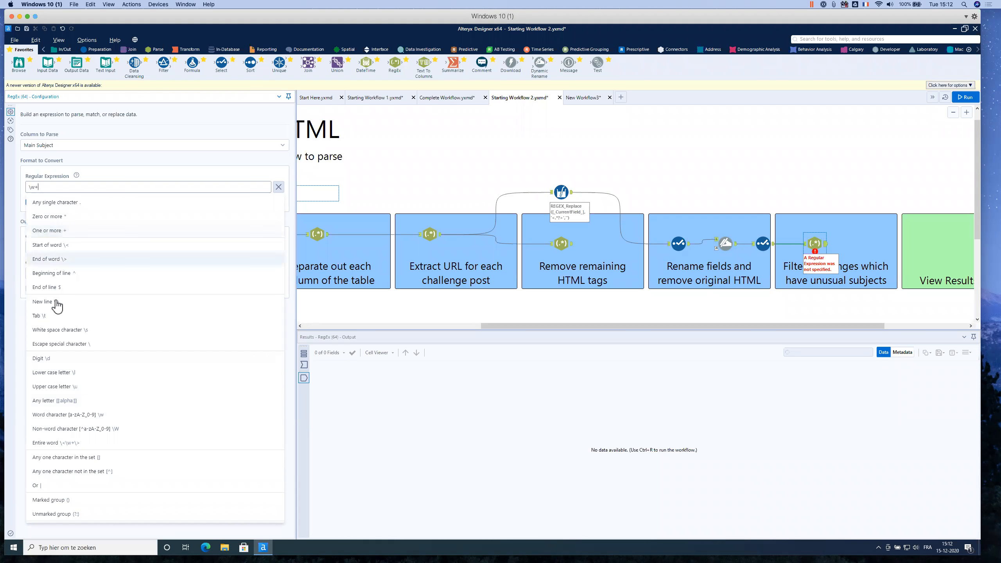
left_click(63, 331)
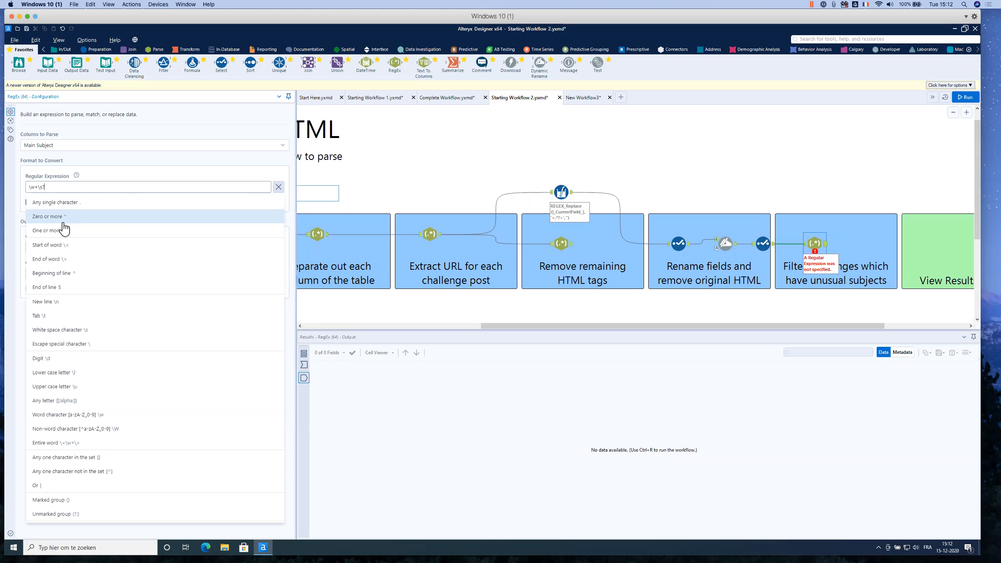
left_click(61, 416)
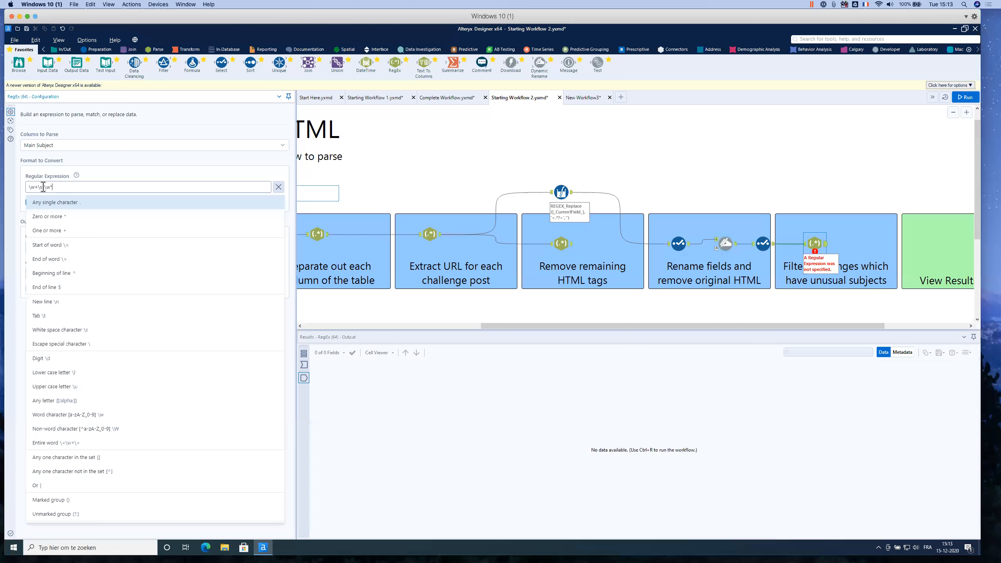
left_click_drag(42, 187, 45, 187)
left_click(46, 187)
Run the workflow and look through the RegEx tool's #_Matched column for subjects that do not match
left_click(963, 97)
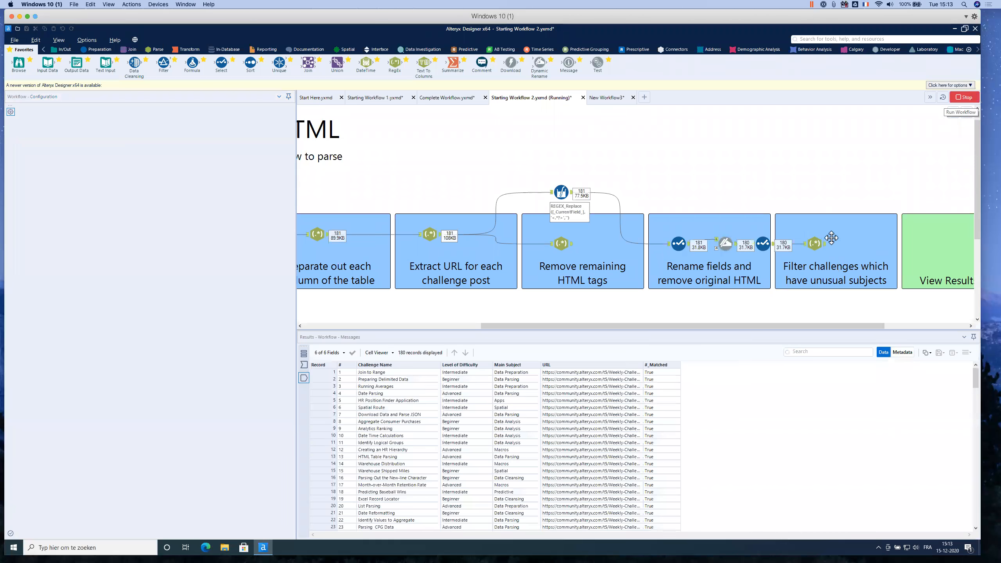
left_click(827, 244)
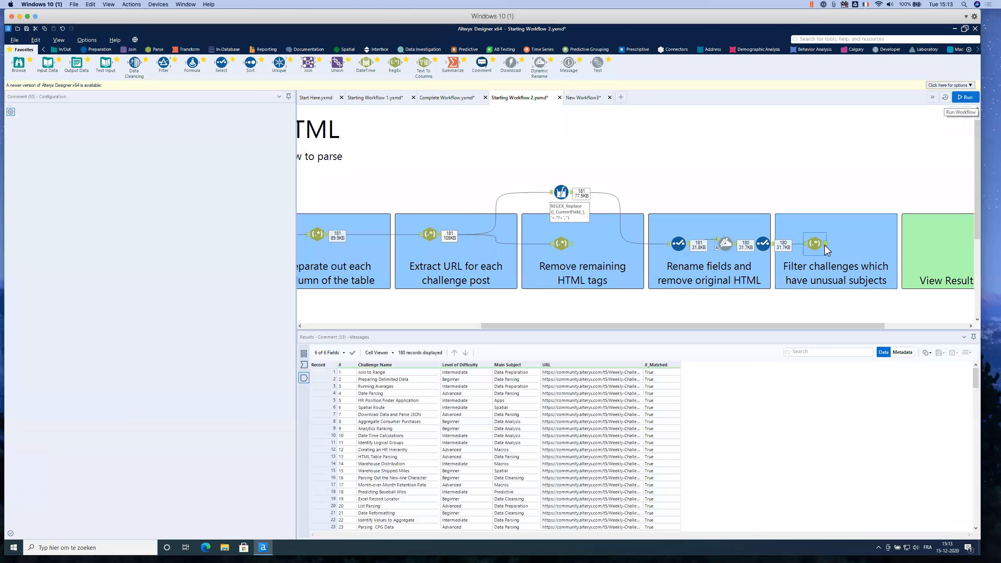
left_click(824, 245)
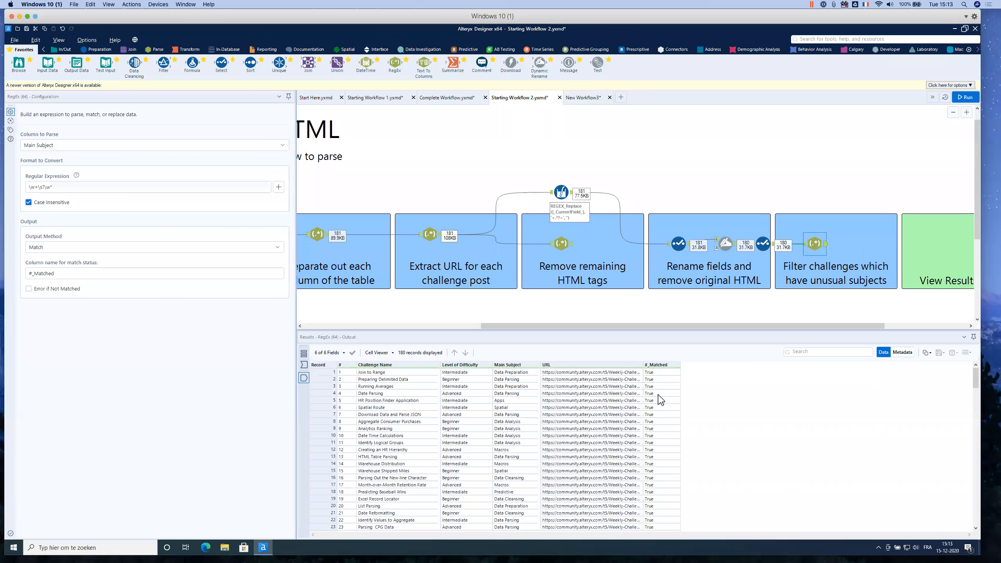
scroll(660, 399, "down", 2)
scroll(660, 399, "down", 17)
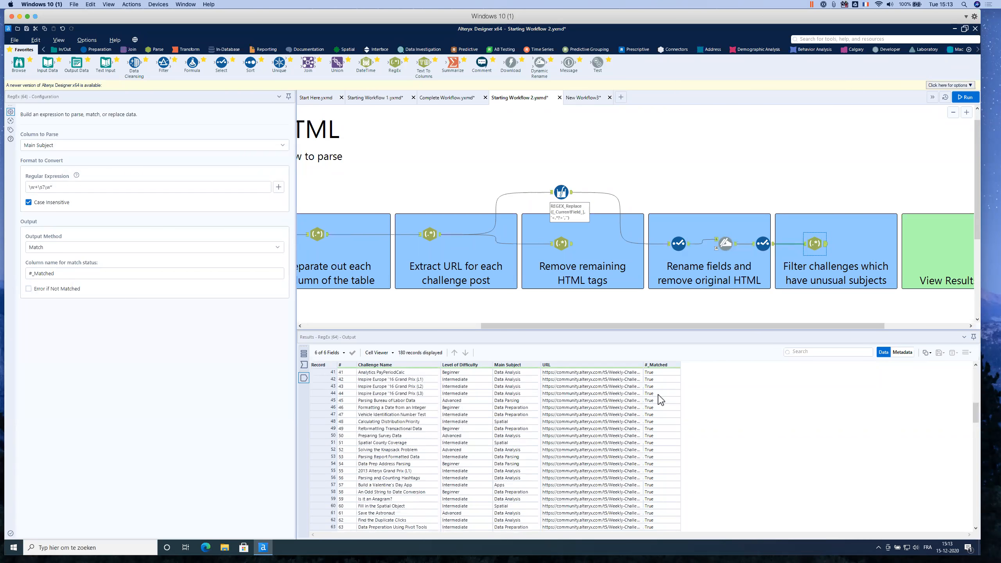
scroll(660, 399, "down", 3)
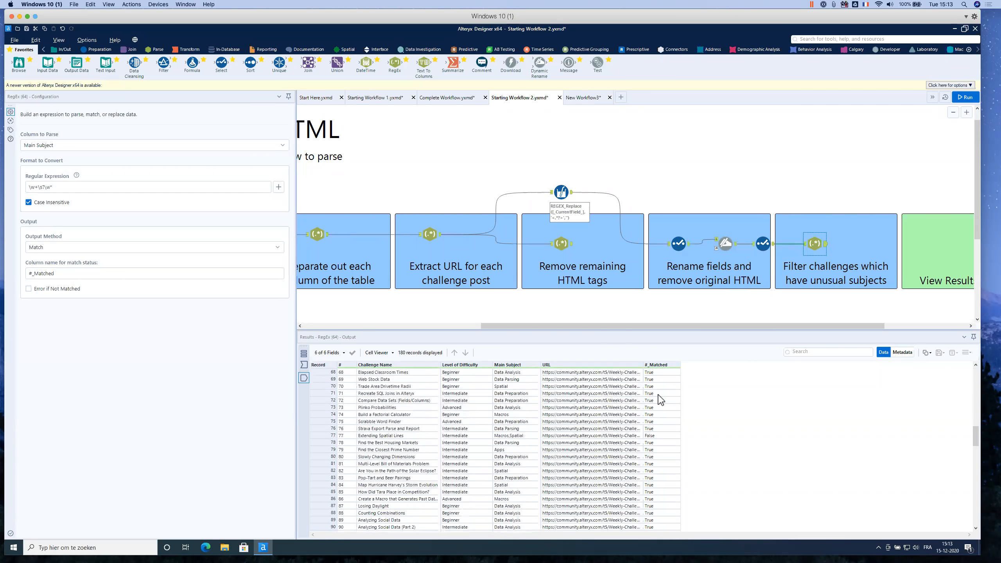
left_click(661, 435)
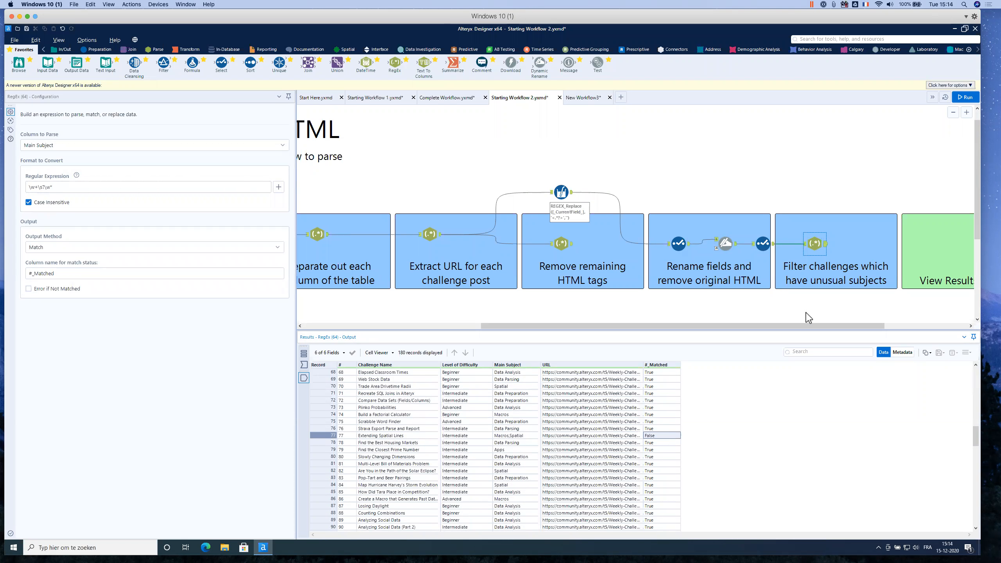
Add a Filter tool after the Main Subject RegEx tool, with a basic filter of #_Matched is true
left_click_drag(804, 326, 848, 327)
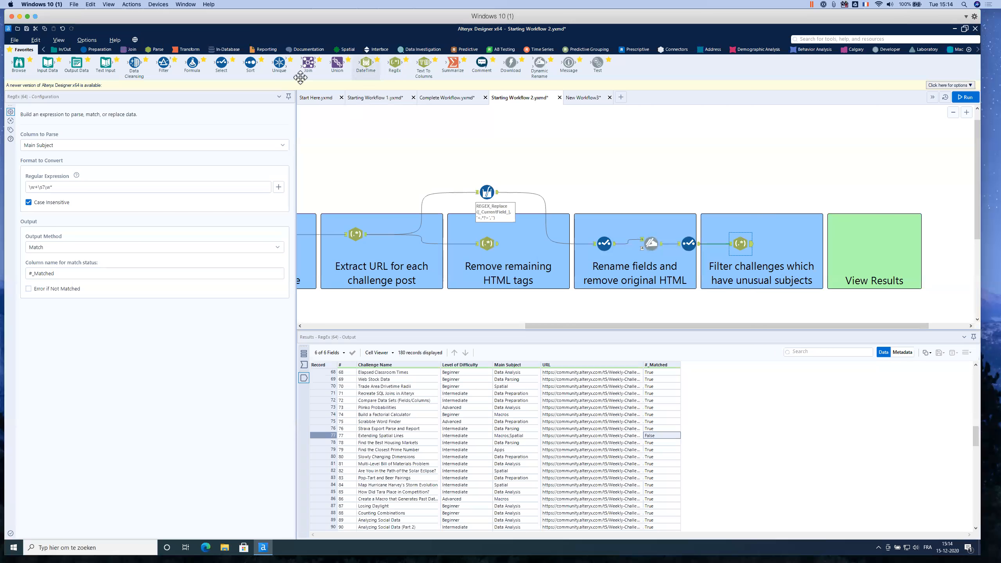
left_click_drag(163, 62, 786, 239)
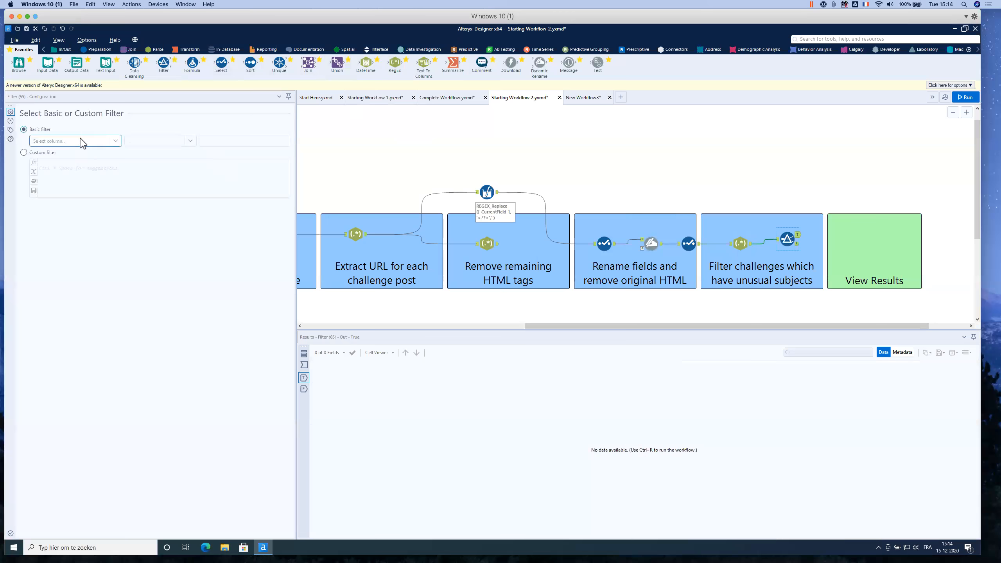
left_click(81, 140)
left_click(52, 192)
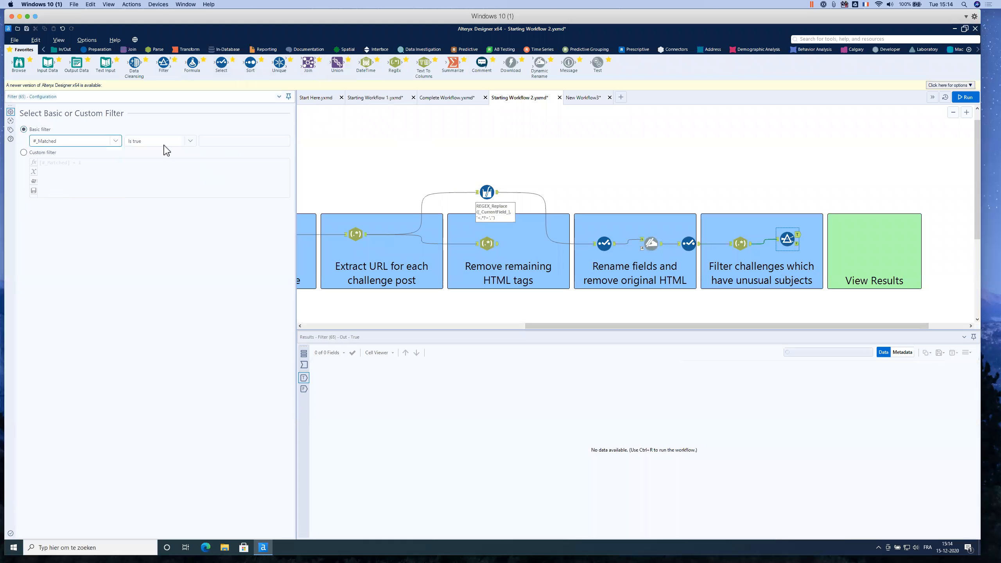
Run the workflow and inspect the Filter tool's true and false outputs
left_click(962, 98)
left_click(796, 234)
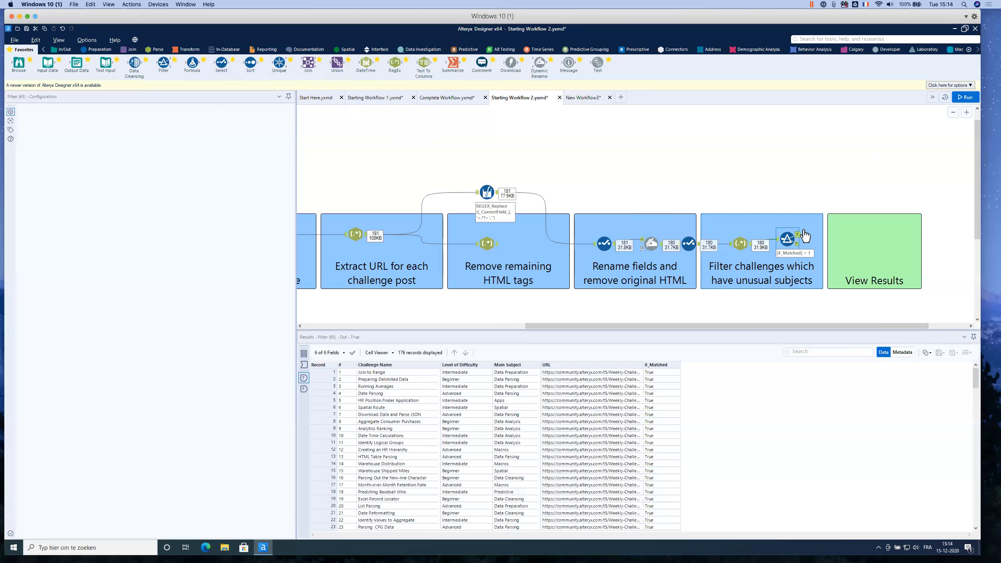
left_click(798, 232)
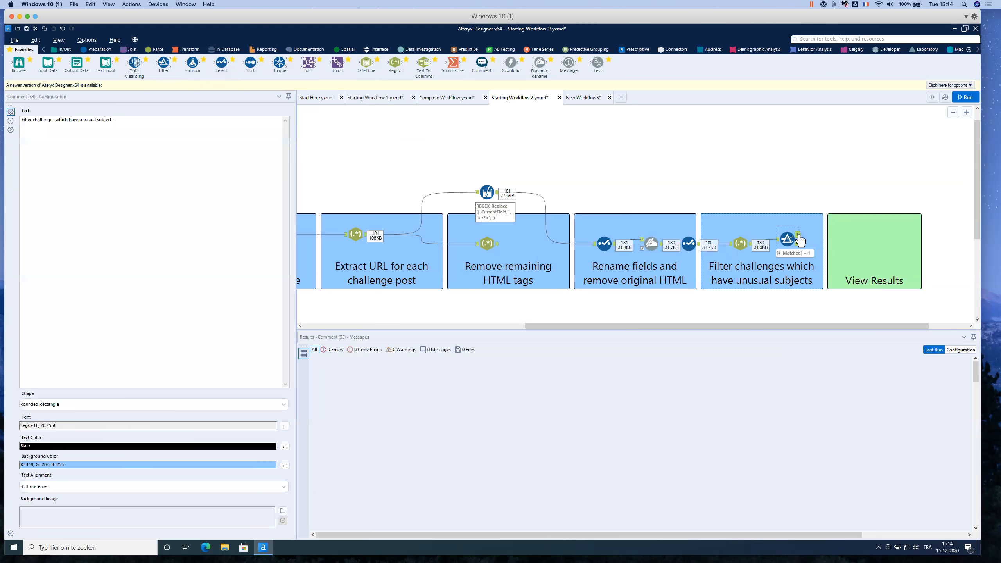
left_click(798, 235)
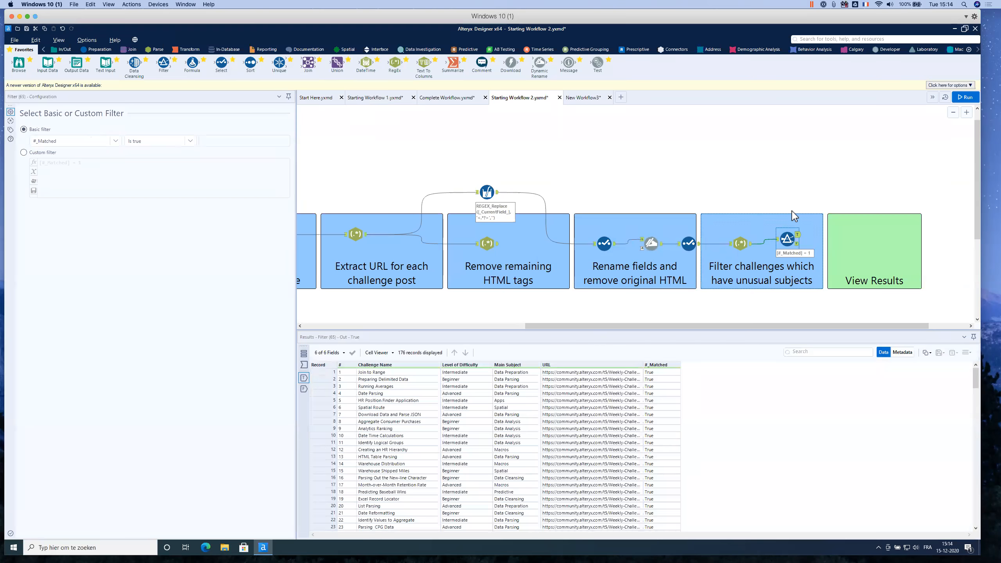
left_click(798, 244)
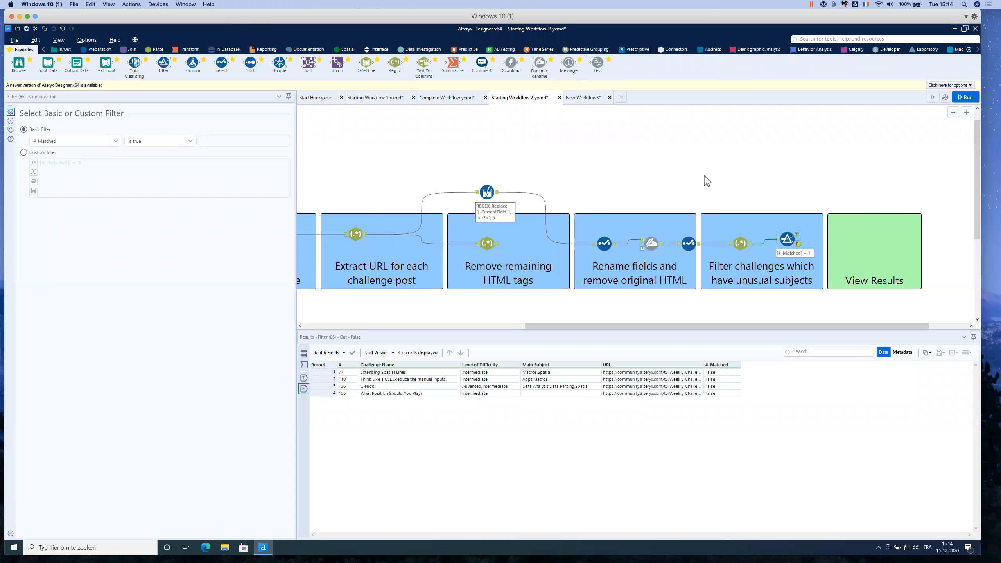
Select the whole regular expression in the RegEx tool that matches Main Subject
left_click(740, 243)
left_click_drag(65, 189, 22, 189)
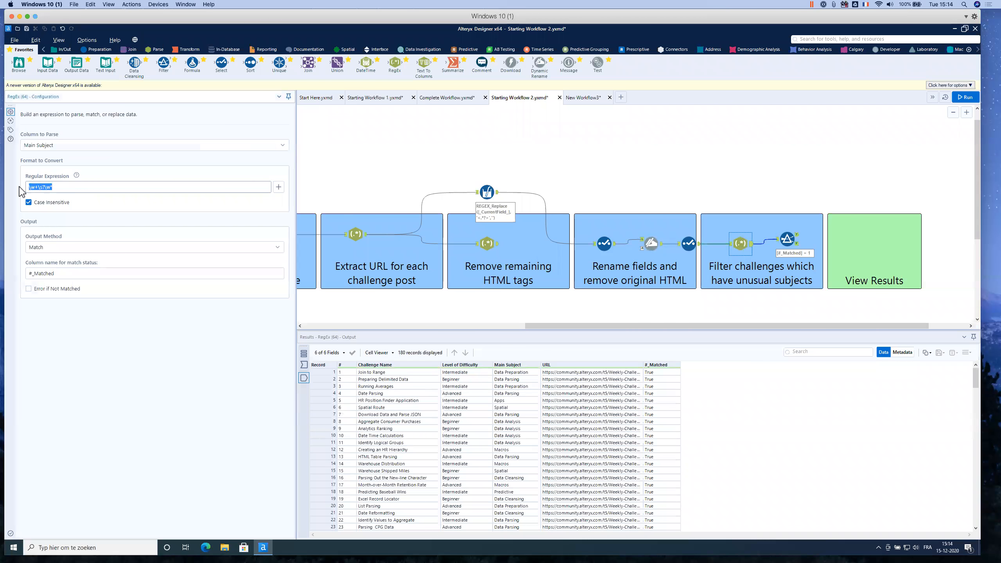